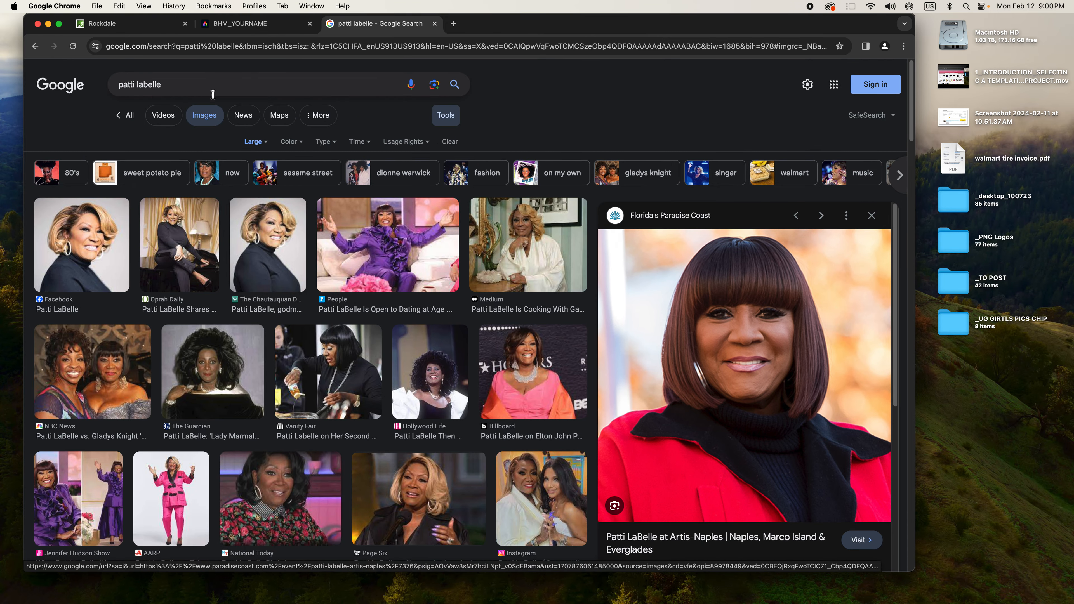
# Step: Try to change the size filter of the image results to Any size
pyautogui.moveTo(490, 27)
pyautogui.mouseDown()
pyautogui.moveTo(485, 45)
pyautogui.moveTo(487, 32)
pyautogui.mouseUp()
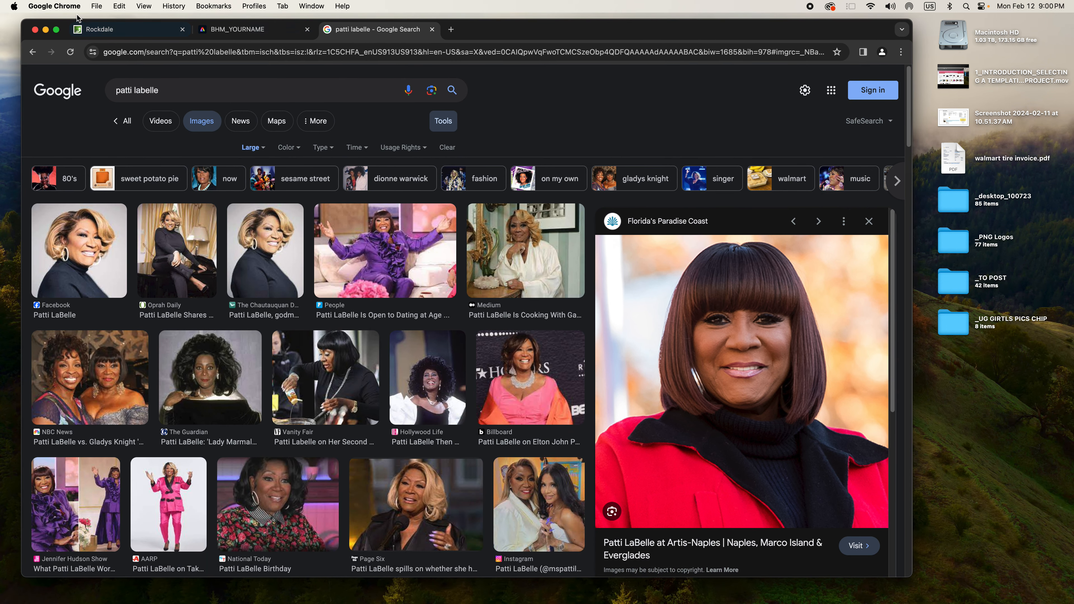
pyautogui.moveTo(503, 34); pyautogui.dragTo(502, 35)
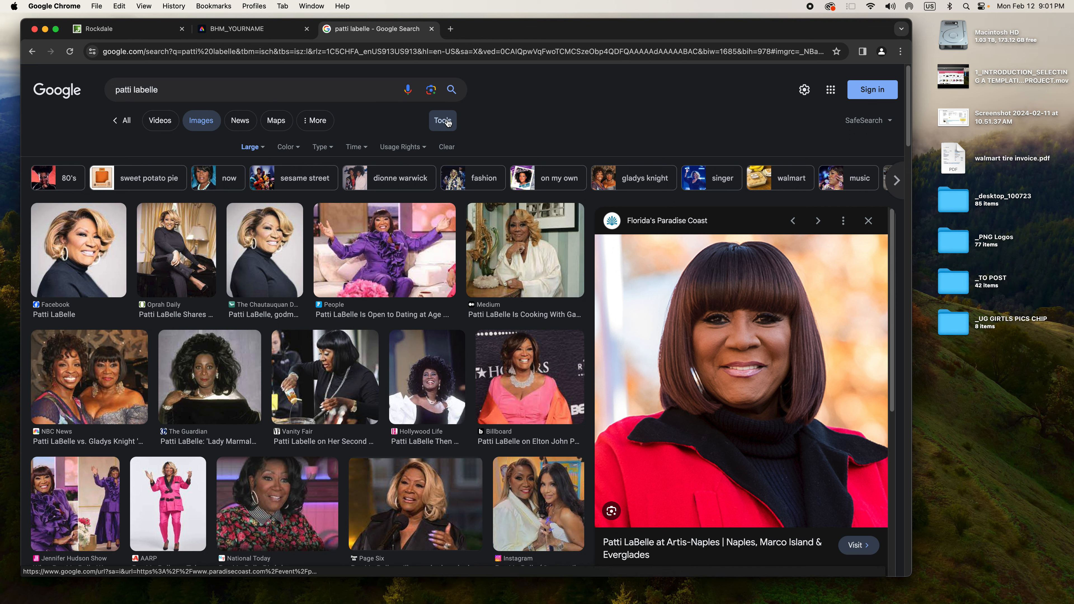
pyautogui.click(252, 147)
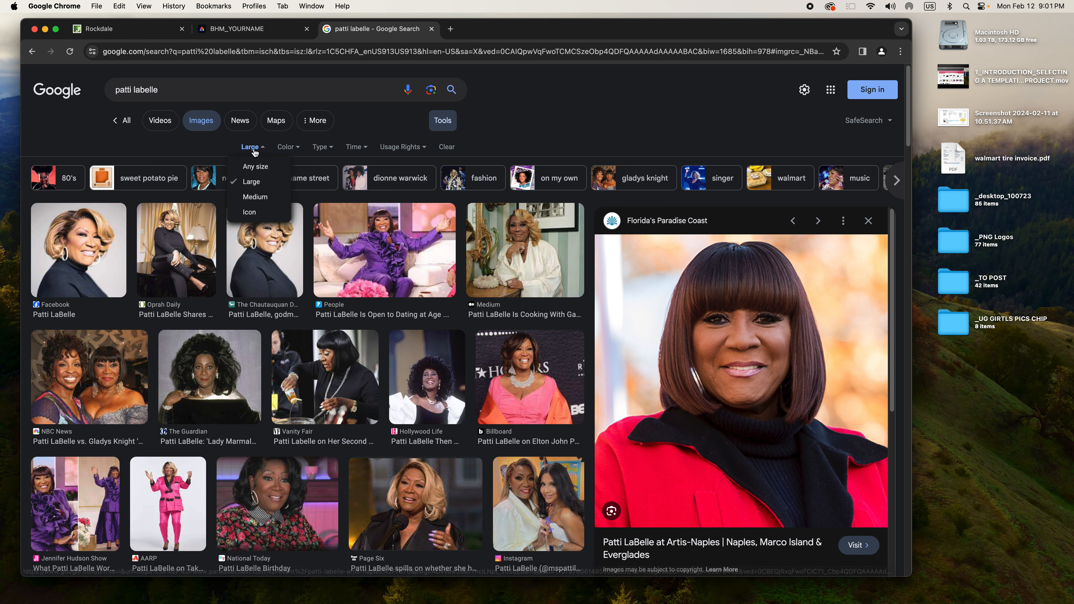
pyautogui.click(254, 169)
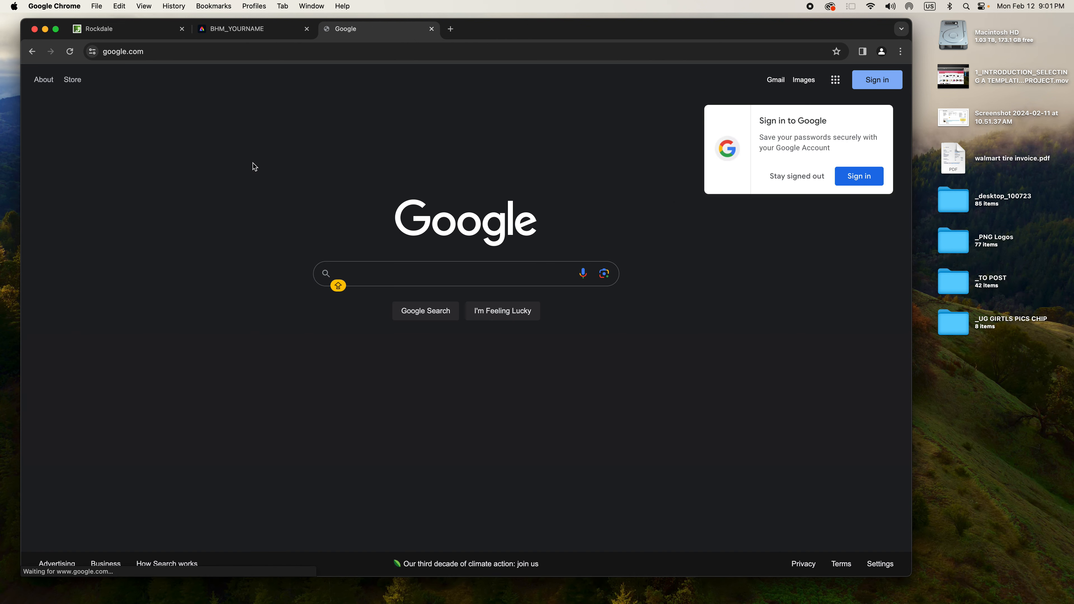
pyautogui.click(37, 53)
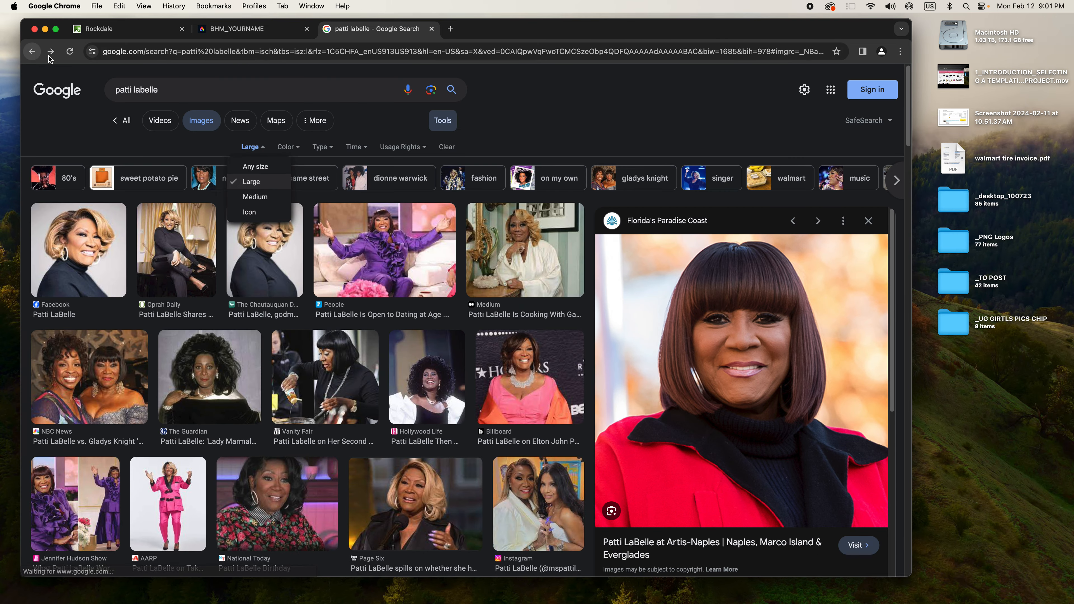
pyautogui.click(256, 169)
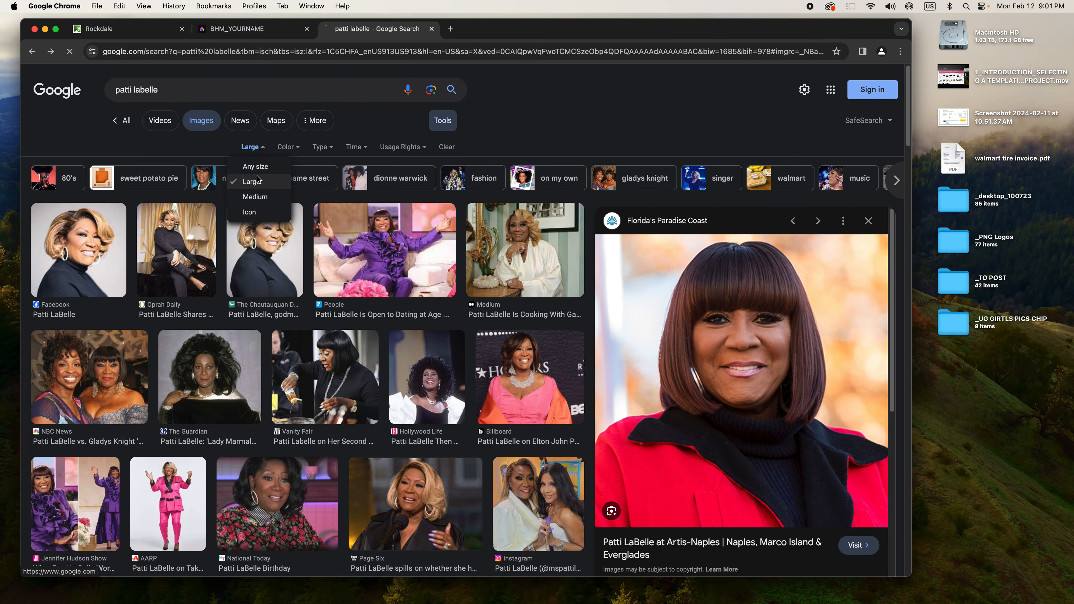
pyautogui.click(31, 51)
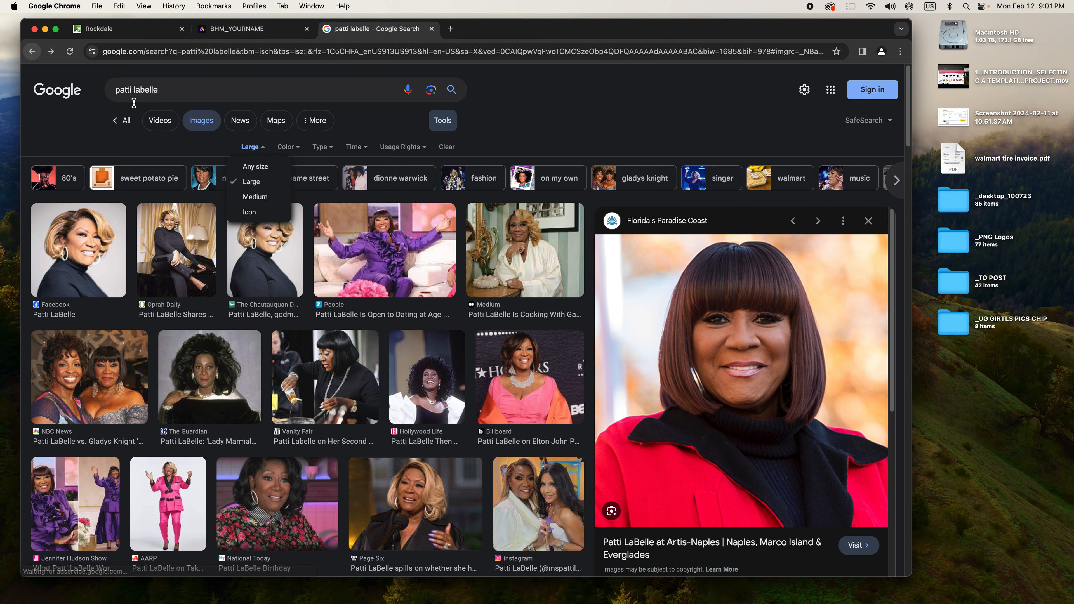
pyautogui.click(239, 189)
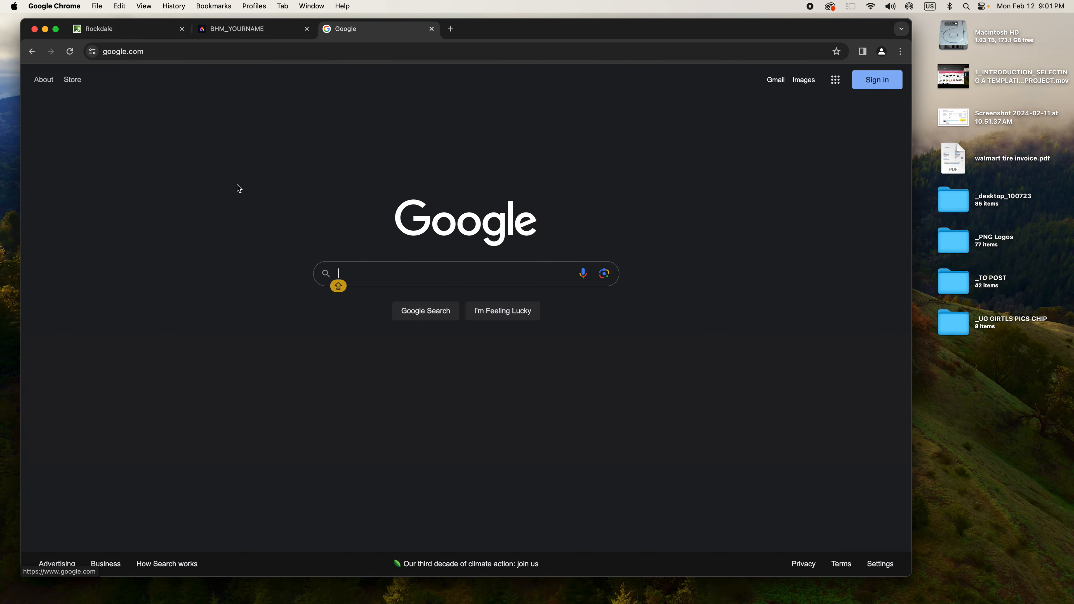
pyautogui.click(29, 49)
pyautogui.click(548, 128)
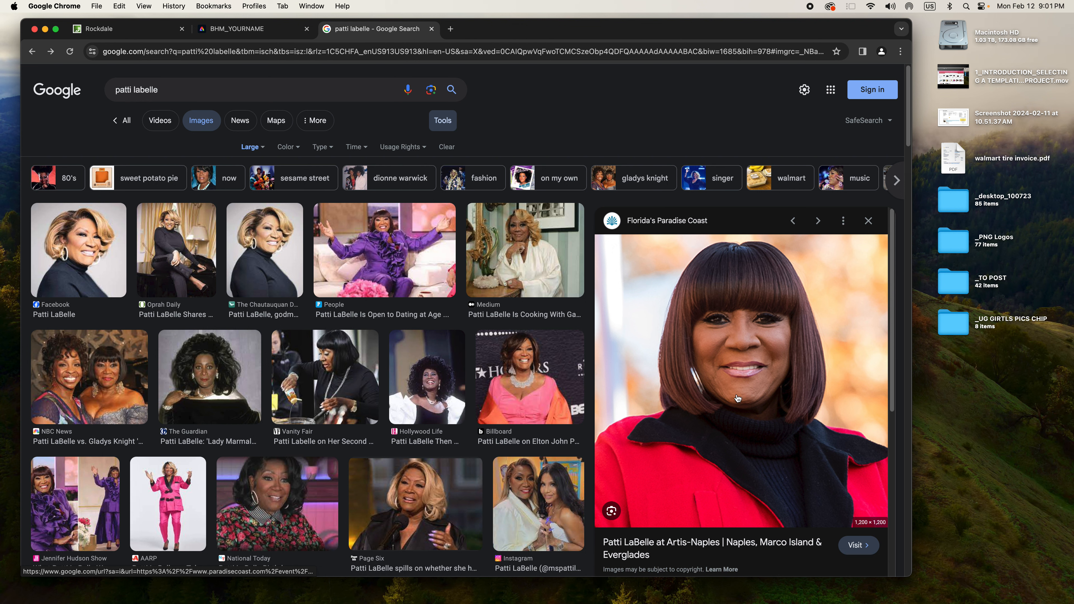
# Step: Save the enlarged Patti LaBelle portrait in the red coat to the Desktop as PL
pyautogui.scroll(-5, 738, 398)
pyautogui.scroll(5, 738, 399)
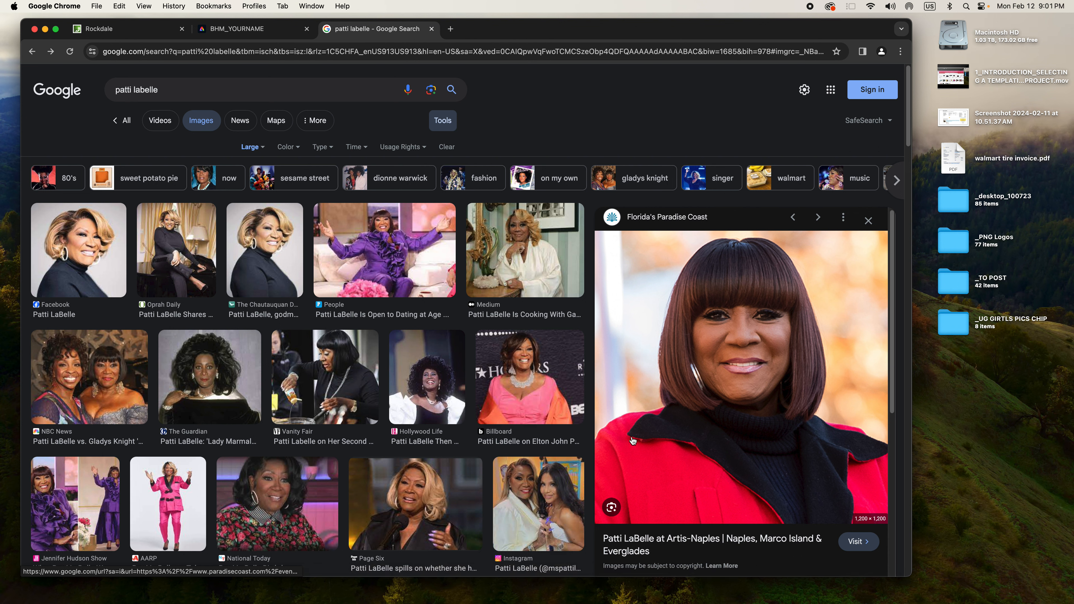
pyautogui.rightClick(635, 365)
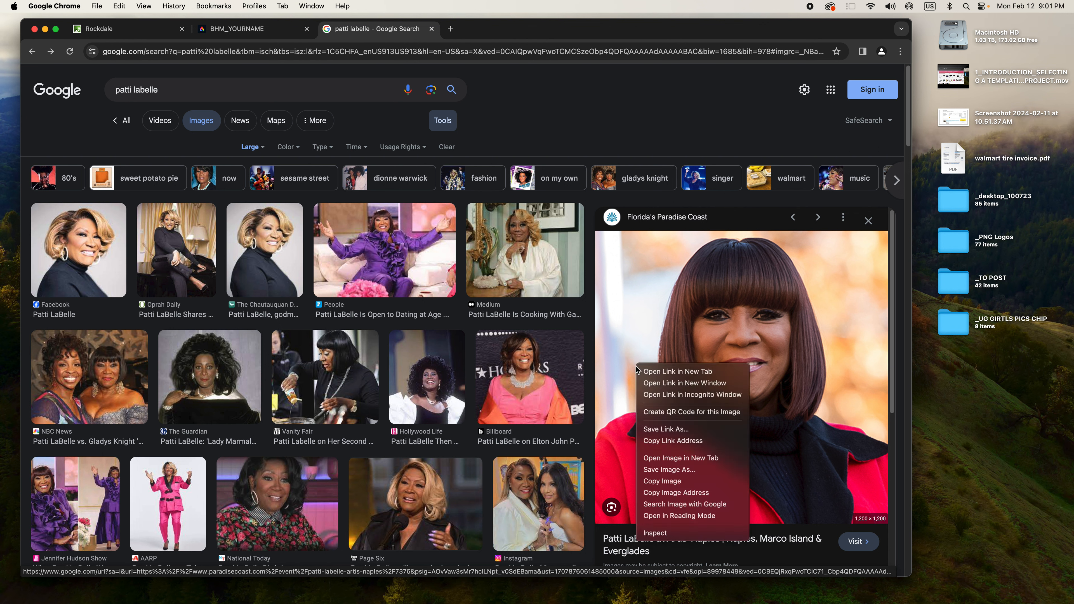
pyautogui.click(672, 470)
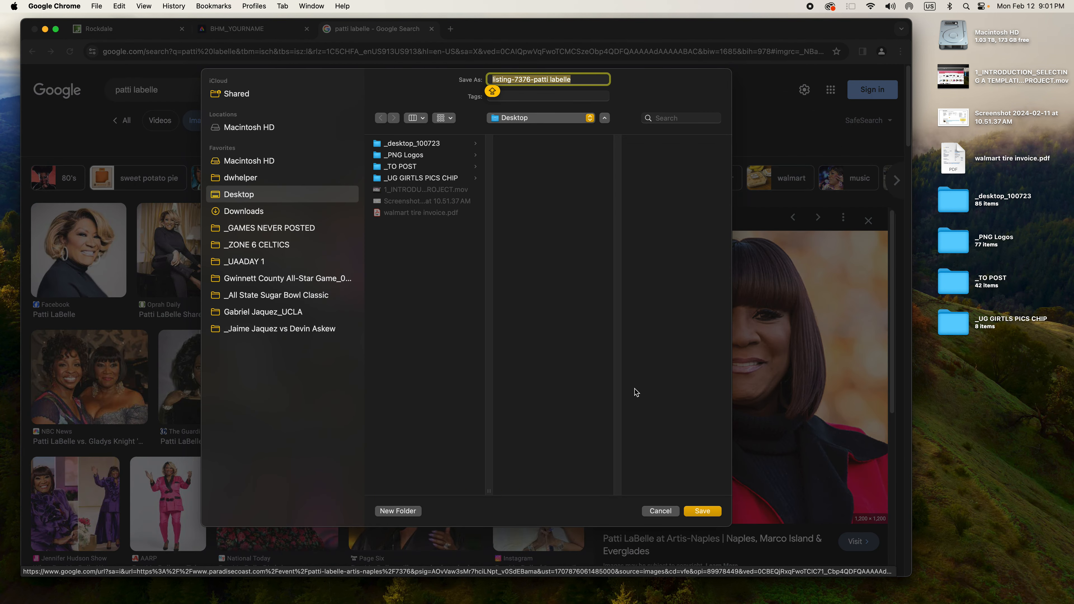
pyautogui.write('PL')
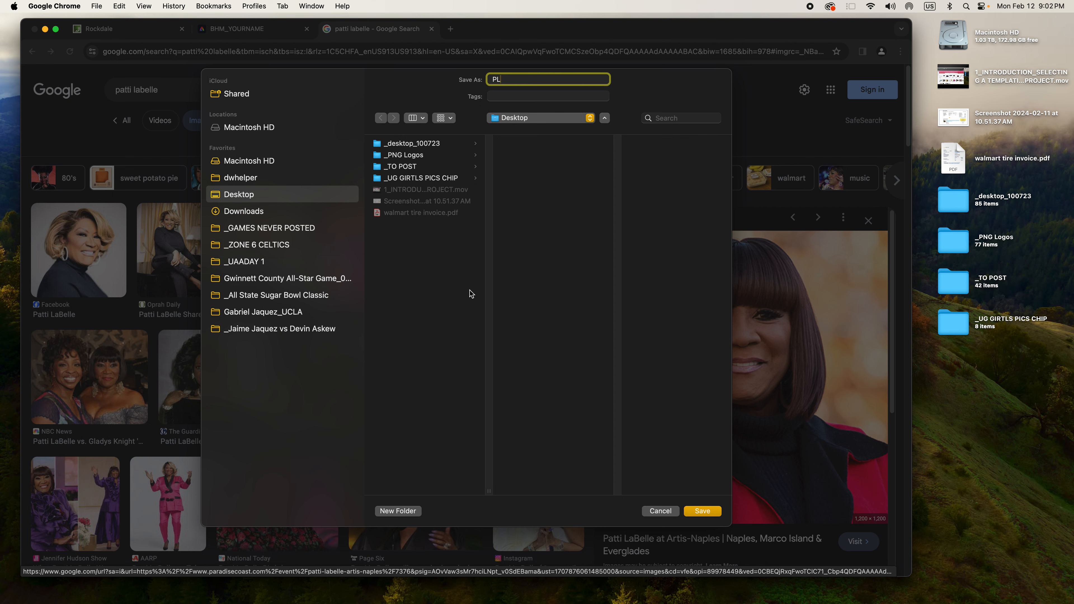
pyautogui.click(692, 512)
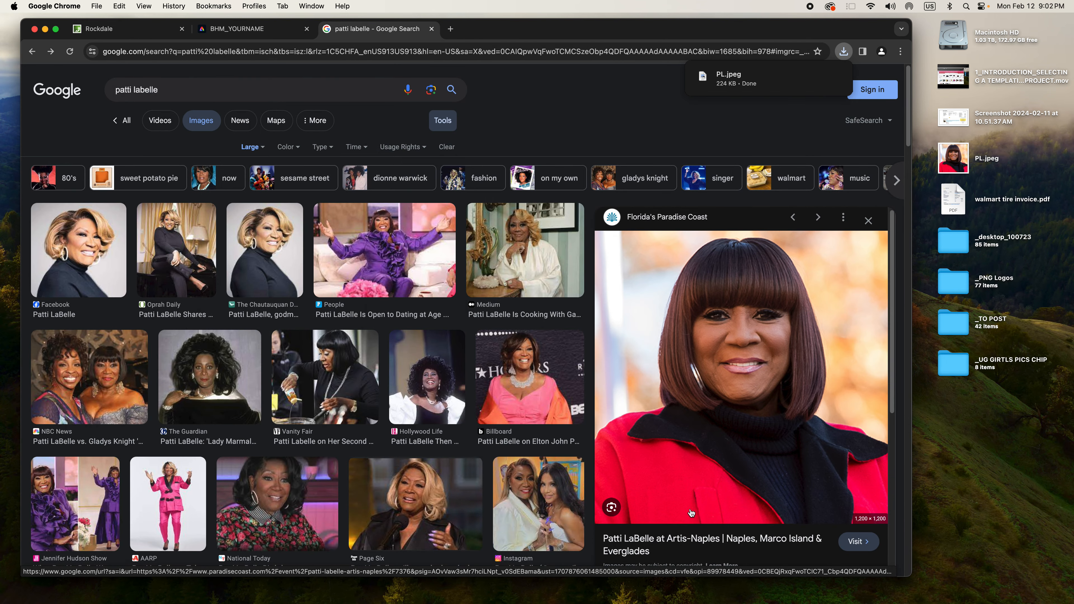
# Step: Preview the saved PL.jpeg file on the desktop and close the preview
pyautogui.click(945, 170)
pyautogui.press('space')
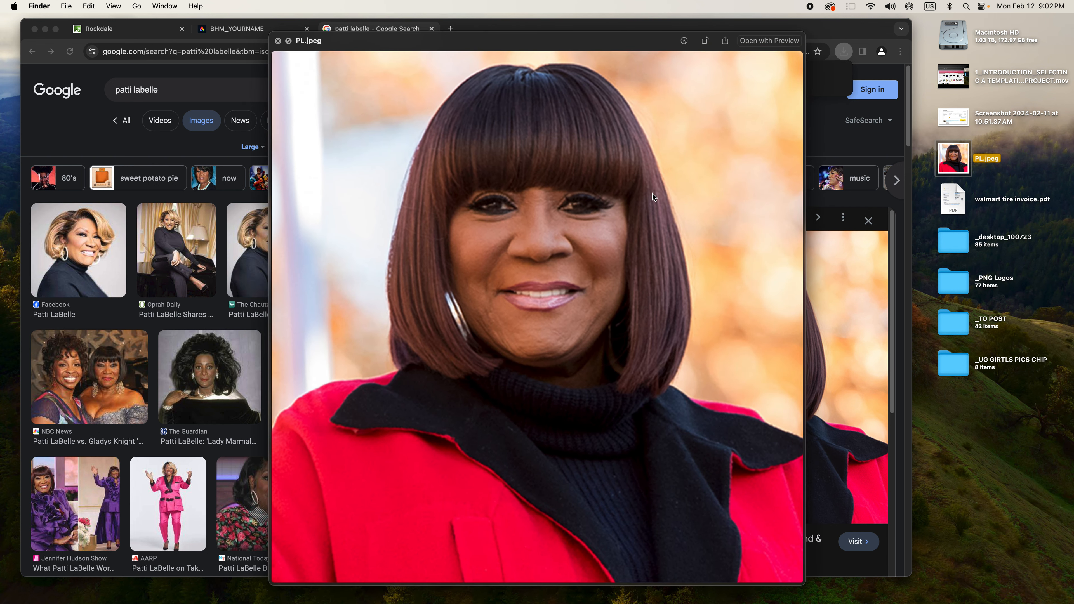
pyautogui.press('space')
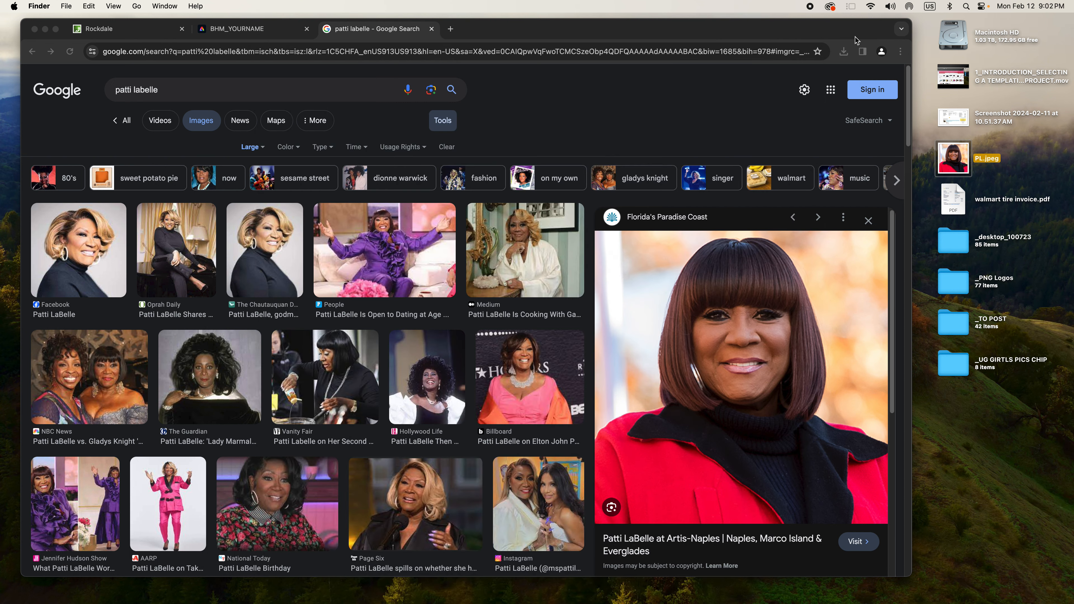
# Step: Switch to the BHM_YOURNAME design in Adobe Express
pyautogui.moveTo(484, 27)
pyautogui.mouseDown()
pyautogui.moveTo(541, 88)
pyautogui.moveTo(408, 30)
pyautogui.moveTo(520, 39)
pyautogui.moveTo(485, 39)
pyautogui.mouseUp()
pyautogui.click(294, 89)
# Step: Place PL.jpeg from the desktop directly onto page 1 and undo the placement
pyautogui.moveTo(959, 171); pyautogui.dragTo(551, 342)
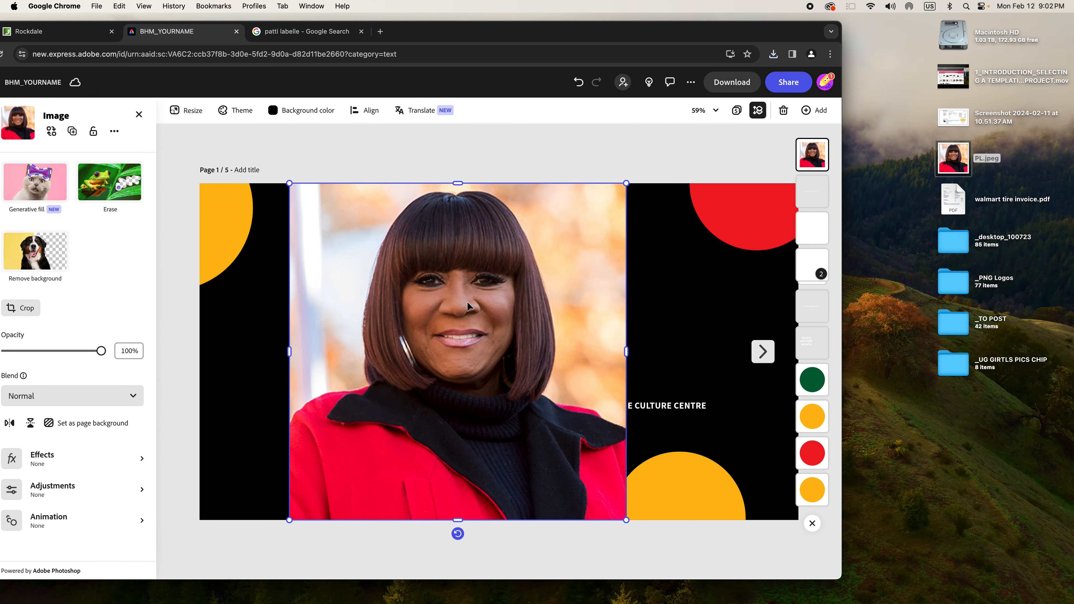
pyautogui.press('super+z')
# Step: Upload PL.jpeg from the Desktop folder as a photo onto page 1 of the design
pyautogui.moveTo(462, 32); pyautogui.dragTo(626, 26)
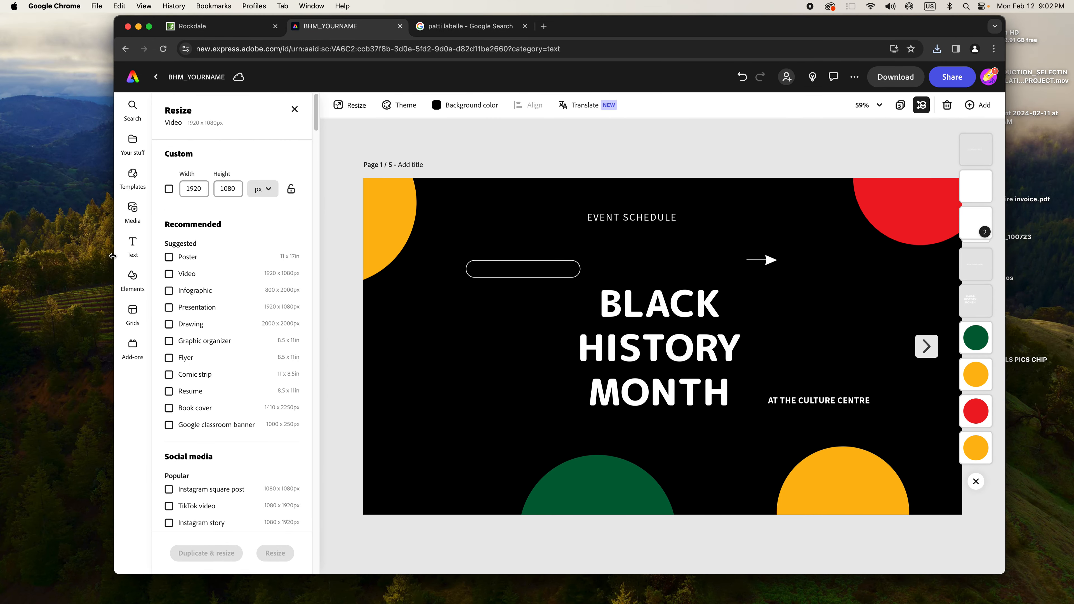
pyautogui.click(133, 218)
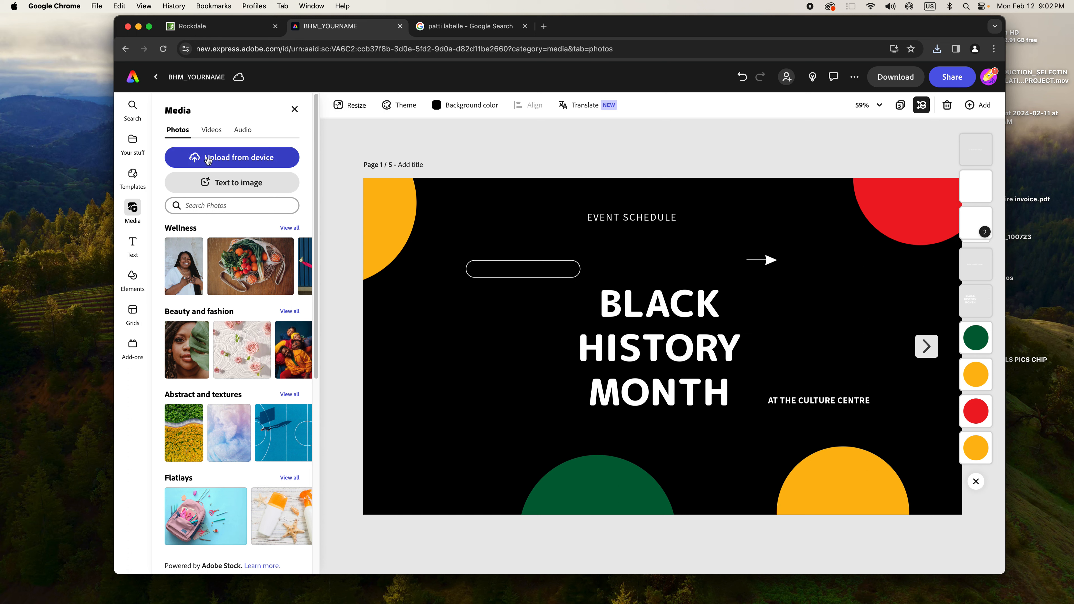
pyautogui.click(218, 161)
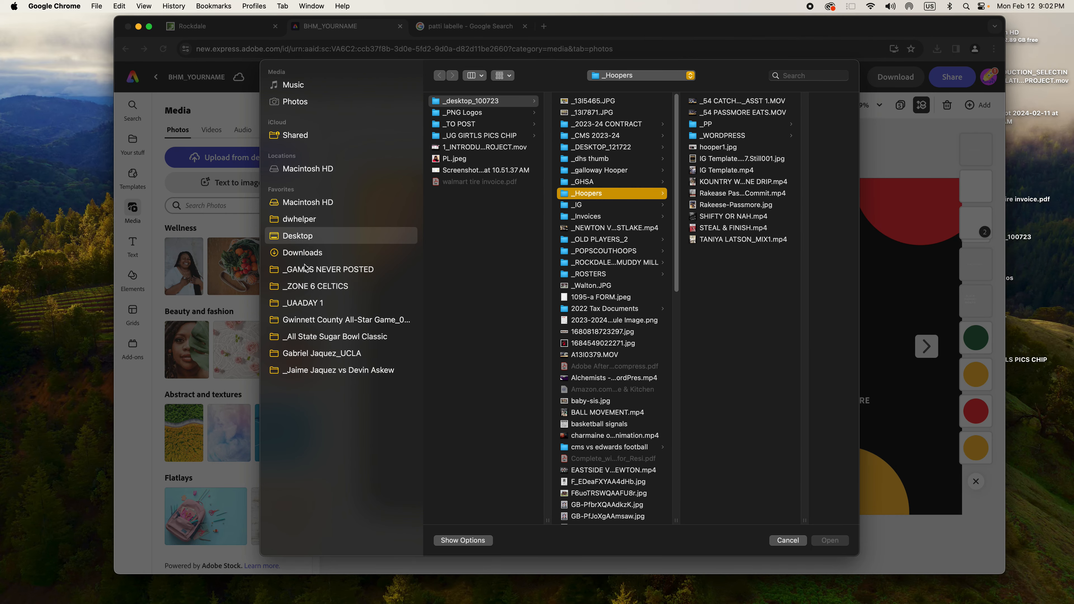
pyautogui.click(306, 302)
pyautogui.click(303, 240)
pyautogui.click(540, 231)
pyautogui.click(467, 159)
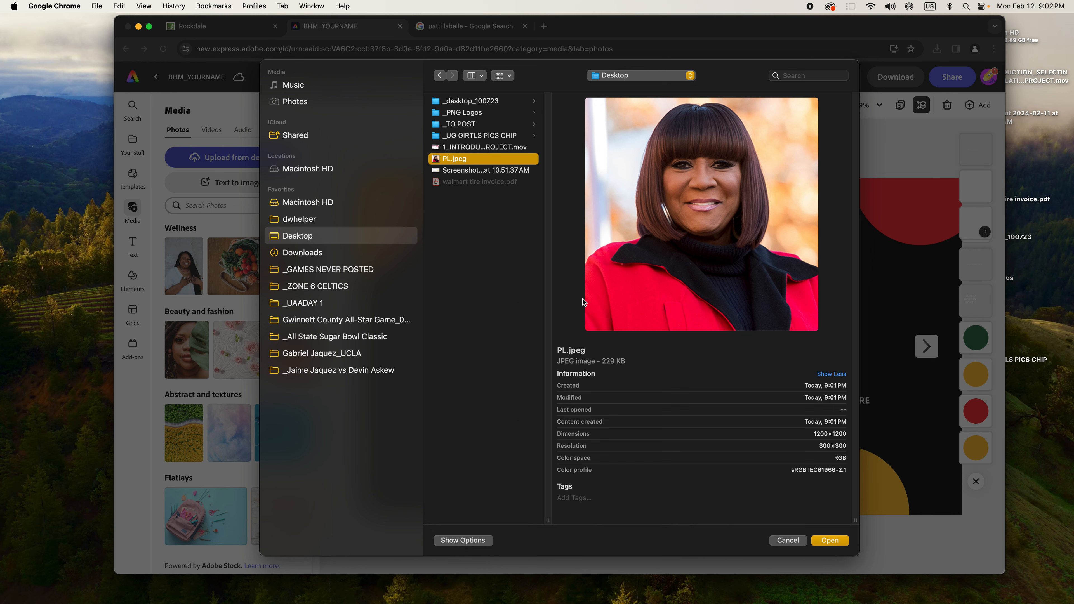
pyautogui.click(830, 541)
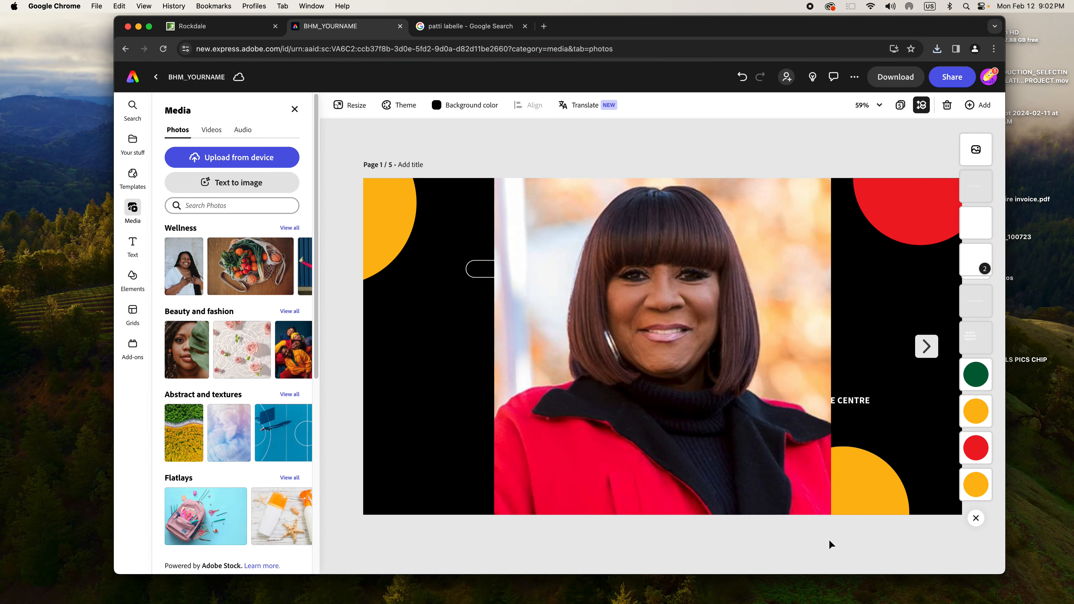
# Step: Move the uploaded portrait slightly down and toward the left side of page 1
pyautogui.moveTo(658, 404)
pyautogui.mouseDown()
pyautogui.moveTo(535, 437)
pyautogui.moveTo(696, 393)
pyautogui.moveTo(677, 387)
pyautogui.moveTo(655, 422)
pyautogui.moveTo(656, 388)
pyautogui.mouseUp()
pyautogui.moveTo(607, 31); pyautogui.dragTo(473, 26)
pyautogui.moveTo(576, 317); pyautogui.dragTo(501, 326)
pyautogui.moveTo(528, 26); pyautogui.dragTo(597, 26)
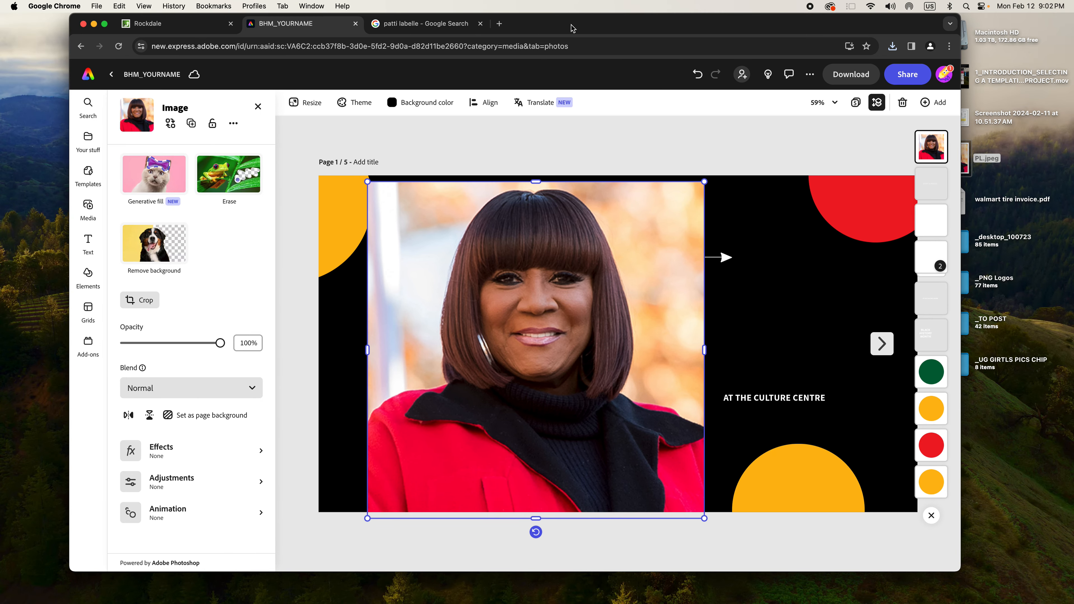
# Step: Remove the background from the portrait, keeping only the subject
pyautogui.click(523, 140)
pyautogui.click(496, 245)
pyautogui.click(465, 142)
pyautogui.click(459, 225)
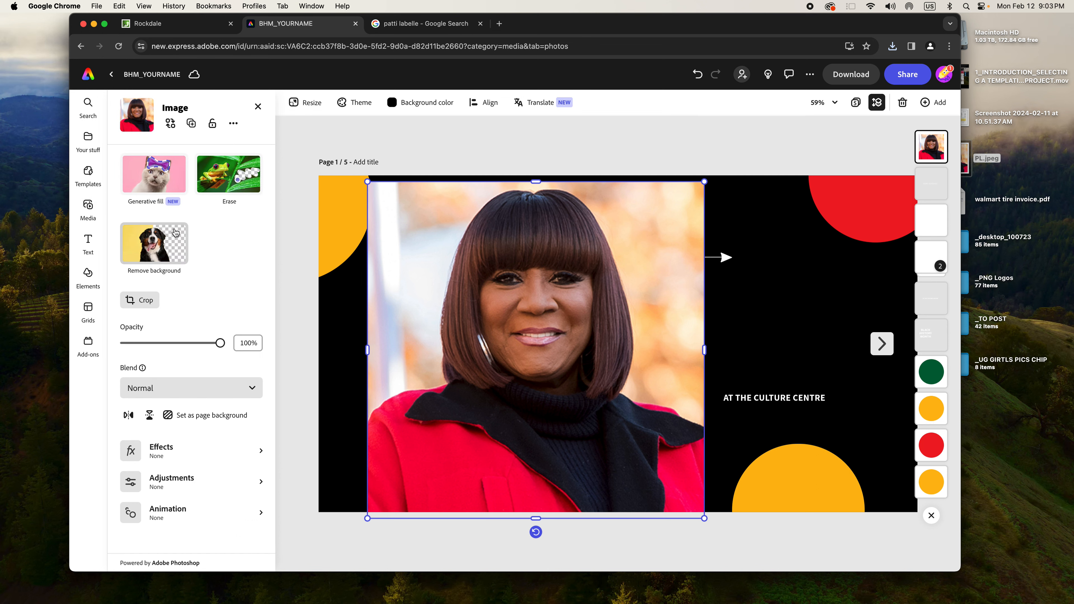
pyautogui.click(408, 172)
pyautogui.click(418, 247)
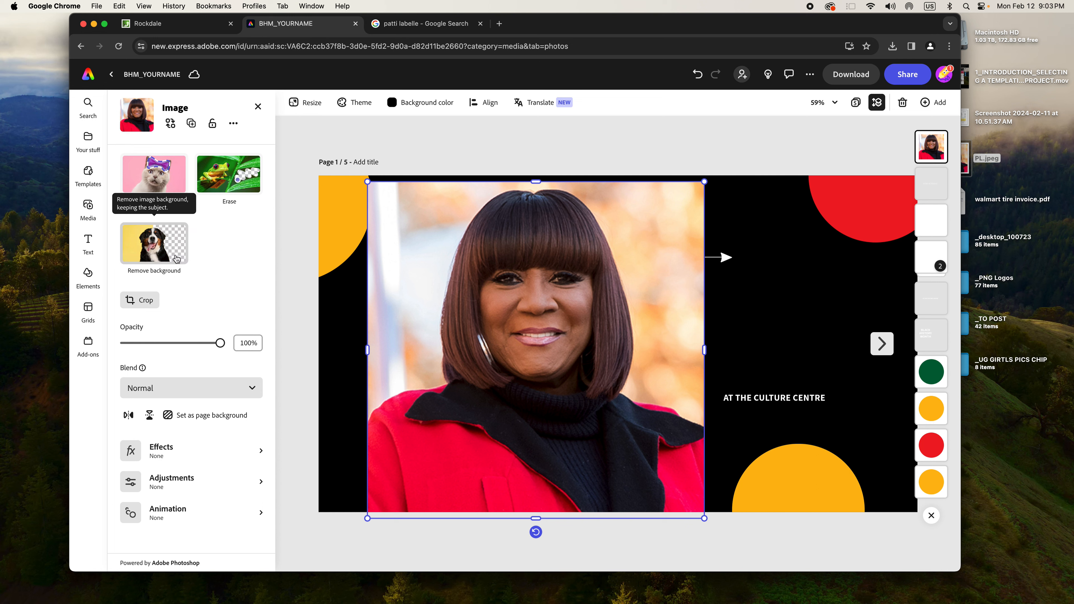
pyautogui.click(139, 259)
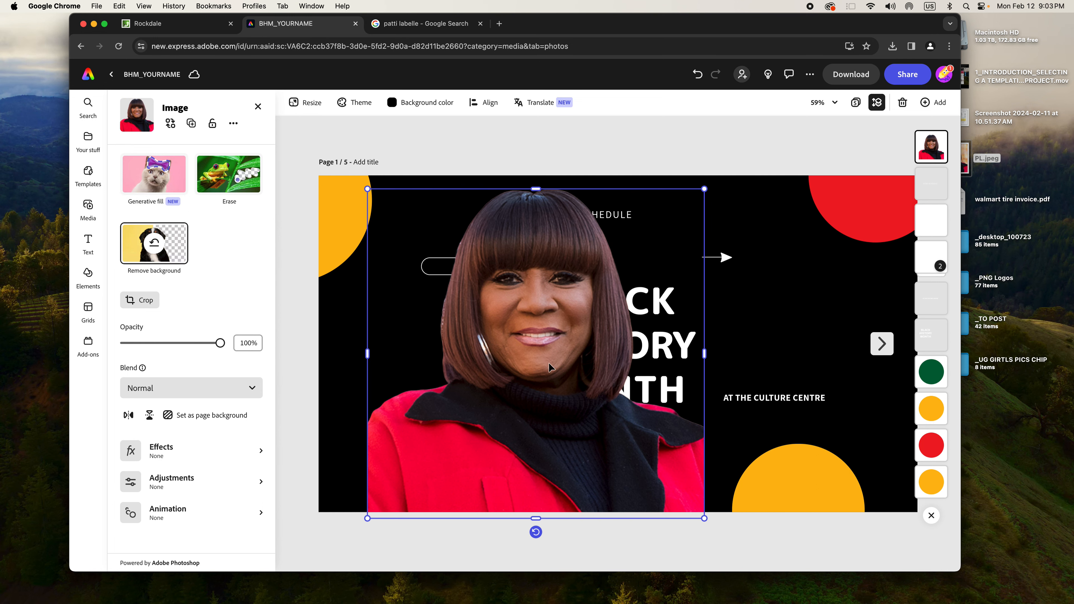
# Step: Move the cut-out portrait against the left edge of the page, with its lower part running off the page
pyautogui.moveTo(550, 292); pyautogui.dragTo(538, 320)
pyautogui.moveTo(486, 291); pyautogui.dragTo(400, 269)
pyautogui.click(425, 150)
pyautogui.click(455, 152)
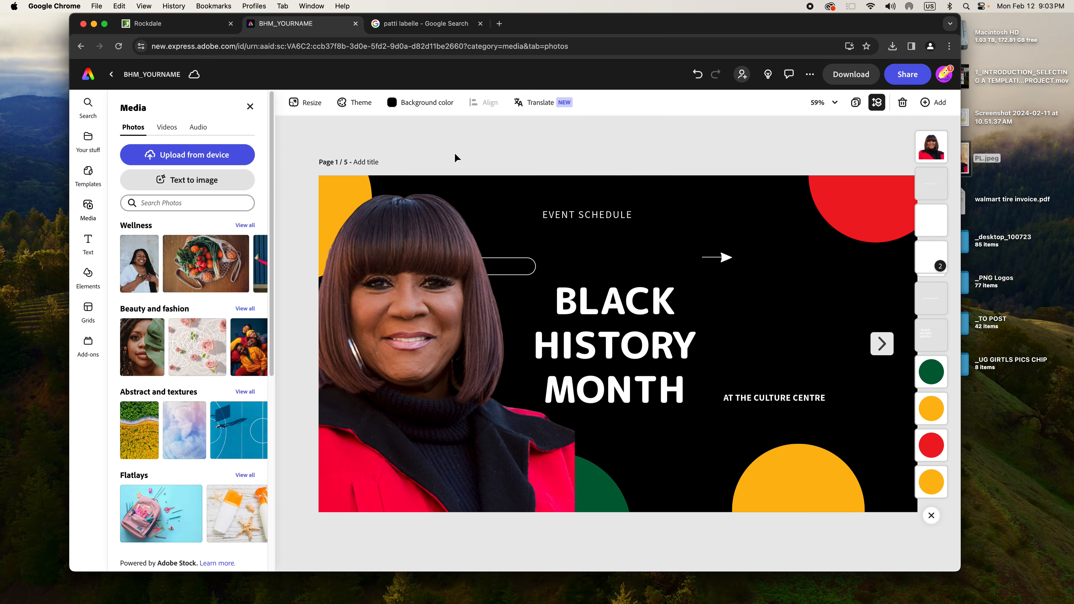
pyautogui.click(423, 245)
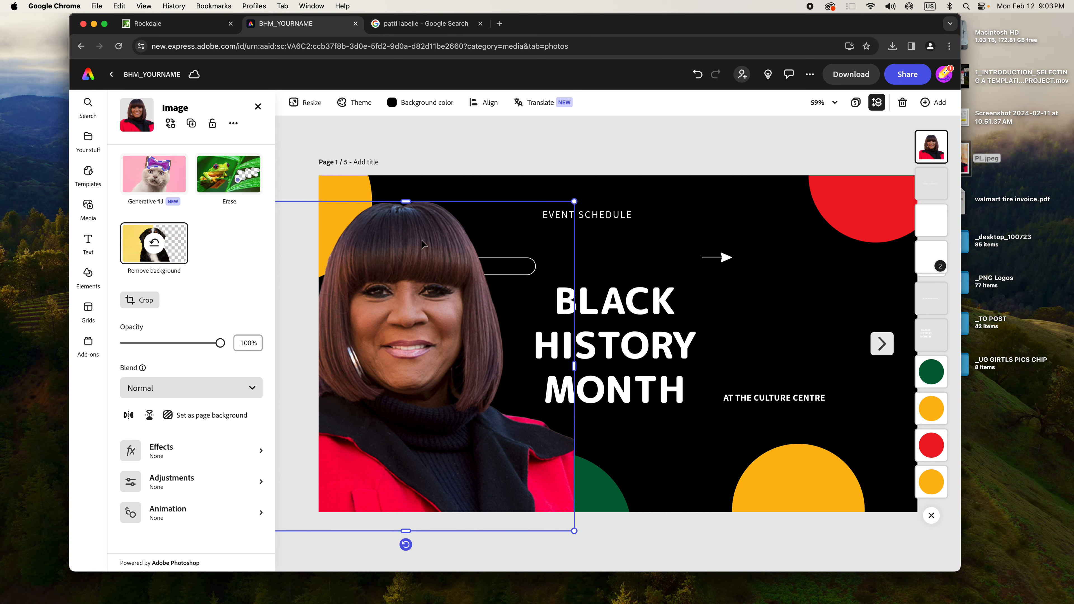
# Step: Bring the BLACK HISTORY MONTH title in front of the portrait and widen its text box so it wraps onto two lines
pyautogui.moveTo(673, 351); pyautogui.dragTo(654, 413)
pyautogui.moveTo(917, 326); pyautogui.dragTo(931, 140)
pyautogui.moveTo(703, 385); pyautogui.dragTo(803, 404)
pyautogui.moveTo(649, 411); pyautogui.dragTo(649, 367)
# Step: Replace the BLACK HISTORY MONTH title text with PATTI LABELLE
pyautogui.doubleClick(647, 367)
pyautogui.moveTo(714, 372); pyautogui.dragTo(499, 347)
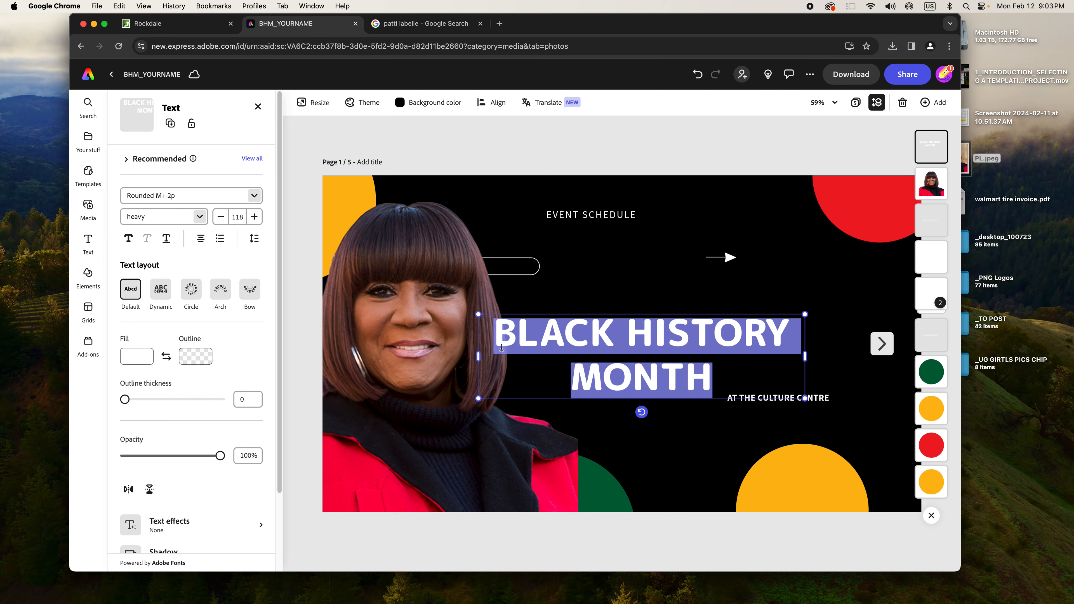
pyautogui.write('PATTI NLABELLE')
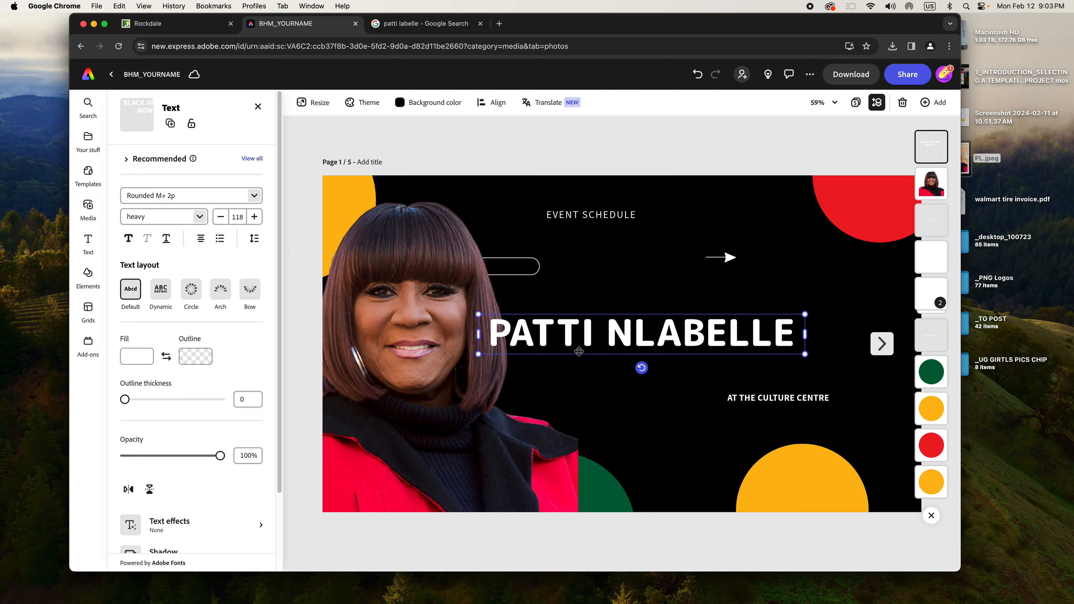
pyautogui.click(646, 339)
pyautogui.press('Left')
pyautogui.press('BackSpace')
pyautogui.press('Escape')
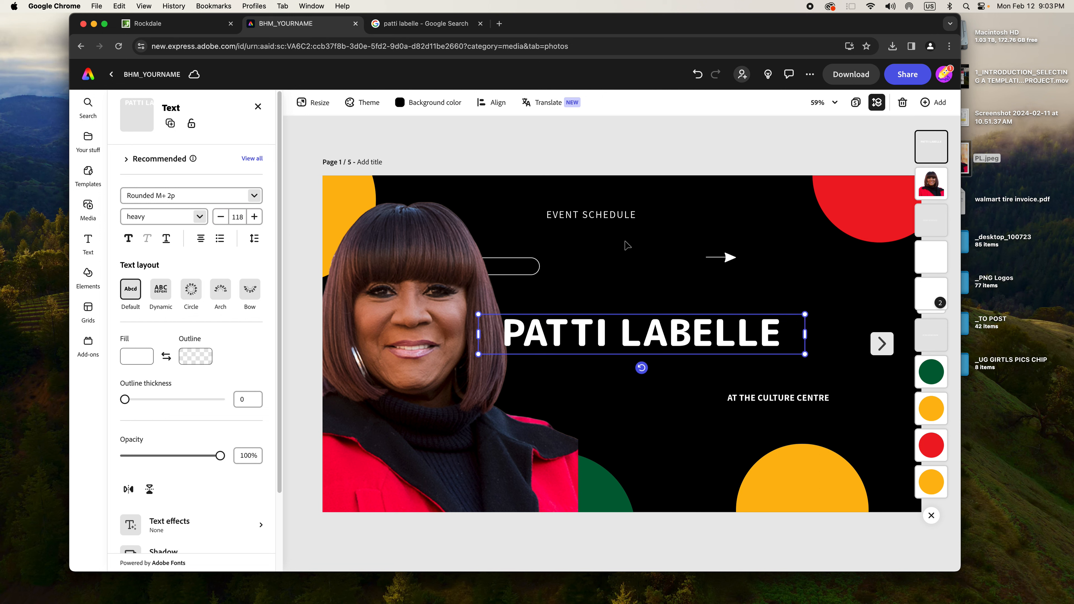
# Step: Change the EVENT SCHEDULE text to CELEBRATE BHM and move it just above the right half of the PATTI LABELLE title
pyautogui.click(626, 215)
pyautogui.moveTo(626, 215); pyautogui.dragTo(624, 236)
pyautogui.doubleClick(624, 236)
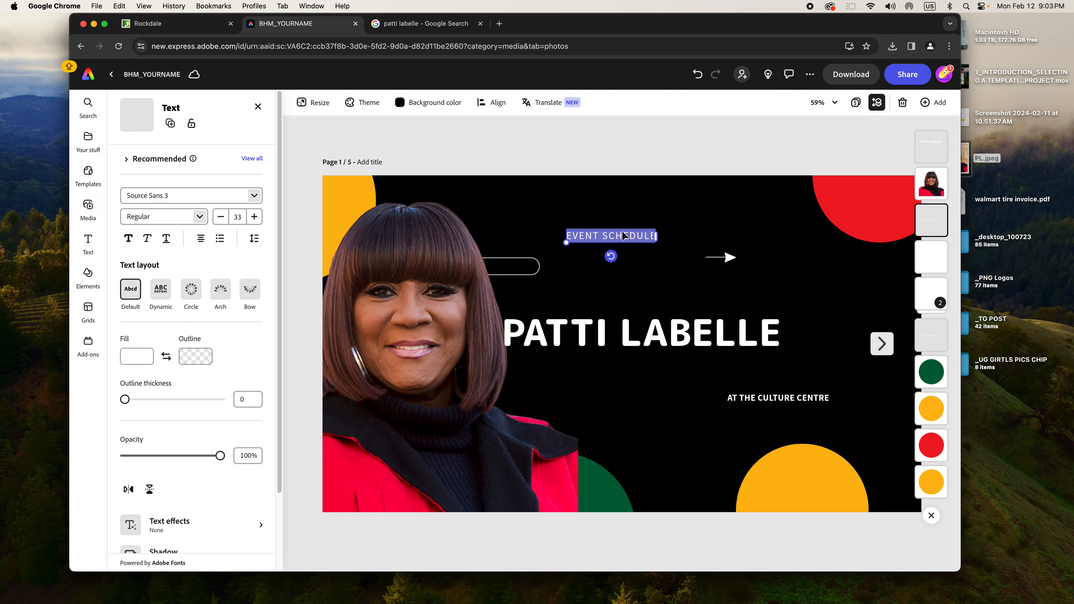
pyautogui.write('CELE')
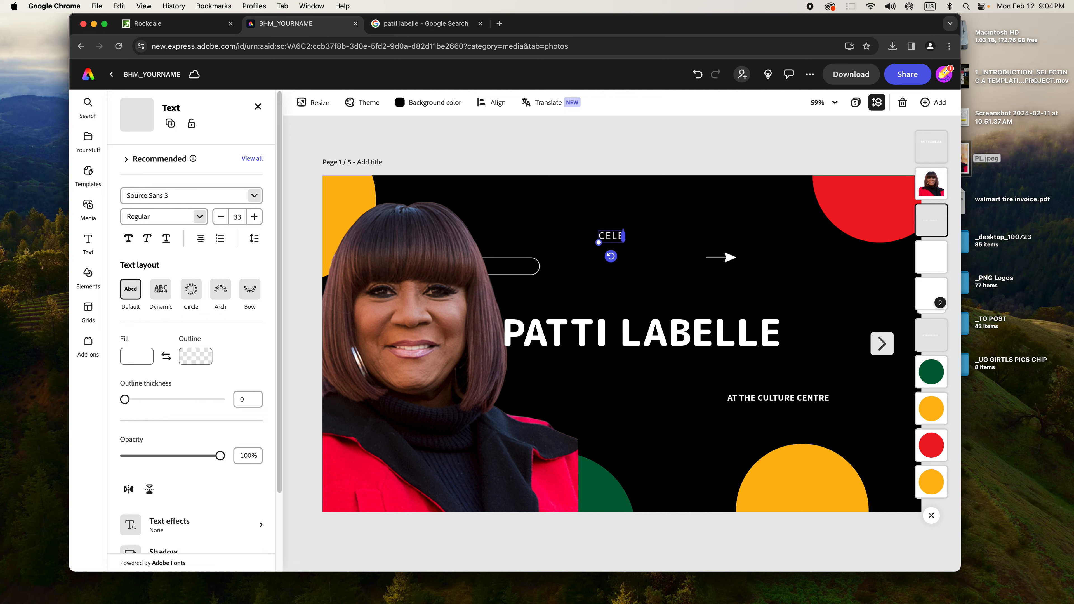
pyautogui.write('BRATE BHM')
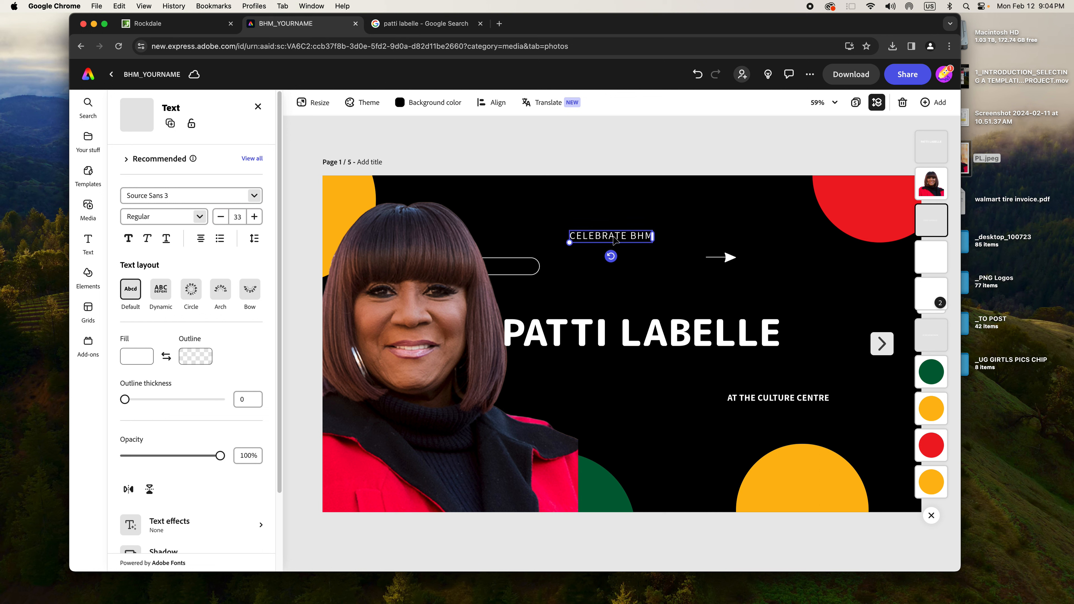
pyautogui.moveTo(614, 239); pyautogui.dragTo(719, 309)
pyautogui.click(798, 299)
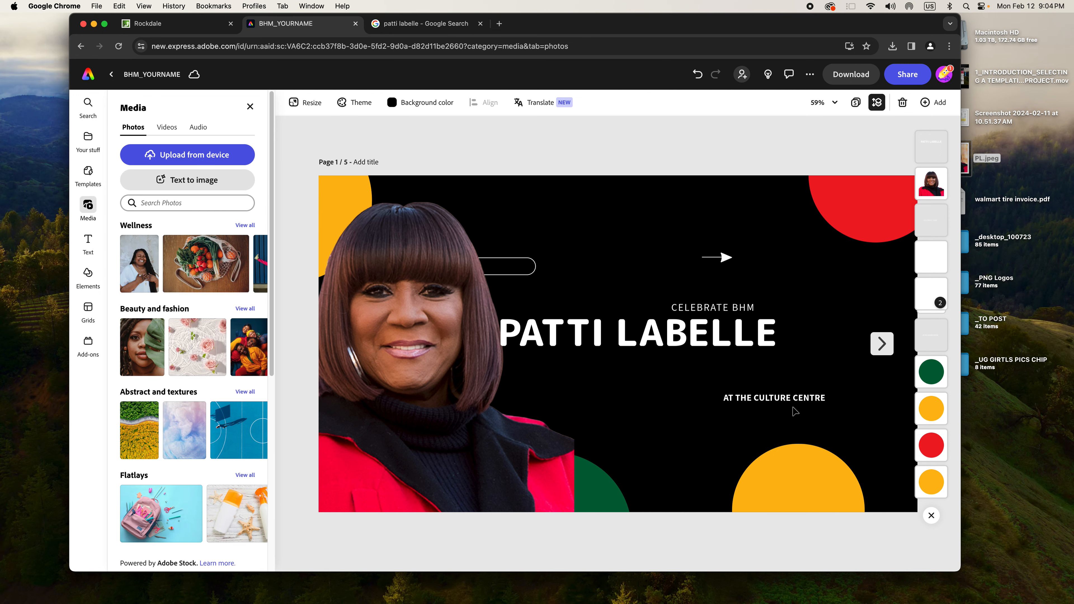
# Step: Move the AT THE CULTURE CENTRE text below the PATTI LABELLE title and enlarge it to size 46
pyautogui.moveTo(796, 402); pyautogui.dragTo(672, 402)
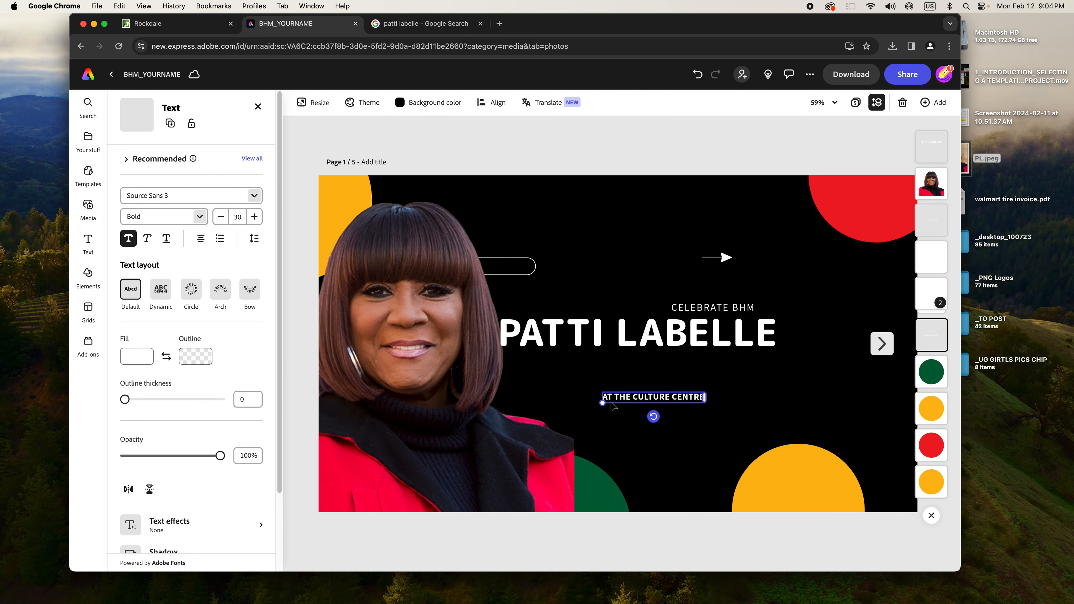
pyautogui.moveTo(603, 412); pyautogui.dragTo(550, 413)
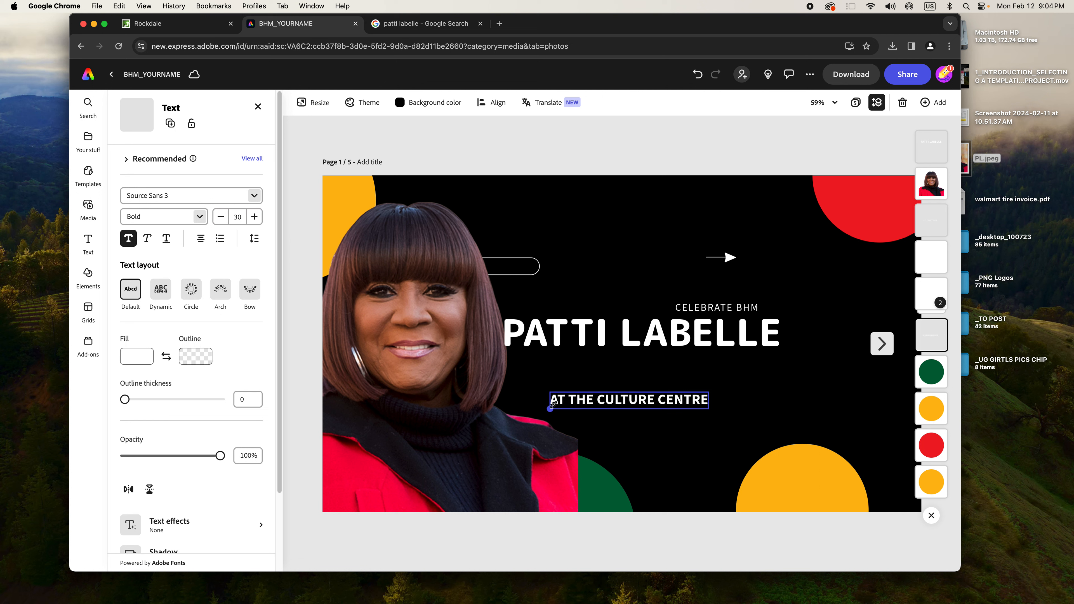
# Step: Shift the PATTI LABELLE title down toward the line below it, and move CELEBRATE BHM down with it
pyautogui.moveTo(563, 342); pyautogui.dragTo(537, 361)
pyautogui.click(684, 314)
pyautogui.moveTo(684, 313); pyautogui.dragTo(660, 330)
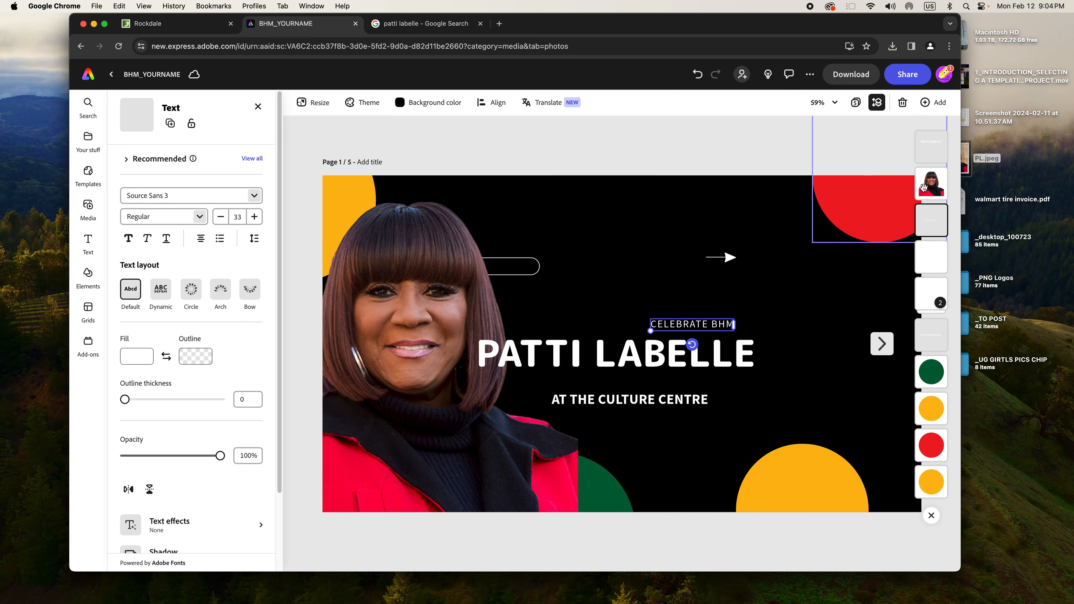
# Step: Send the portrait layer behind all the text and line elements, directly above the green circle
pyautogui.moveTo(939, 181); pyautogui.dragTo(927, 335)
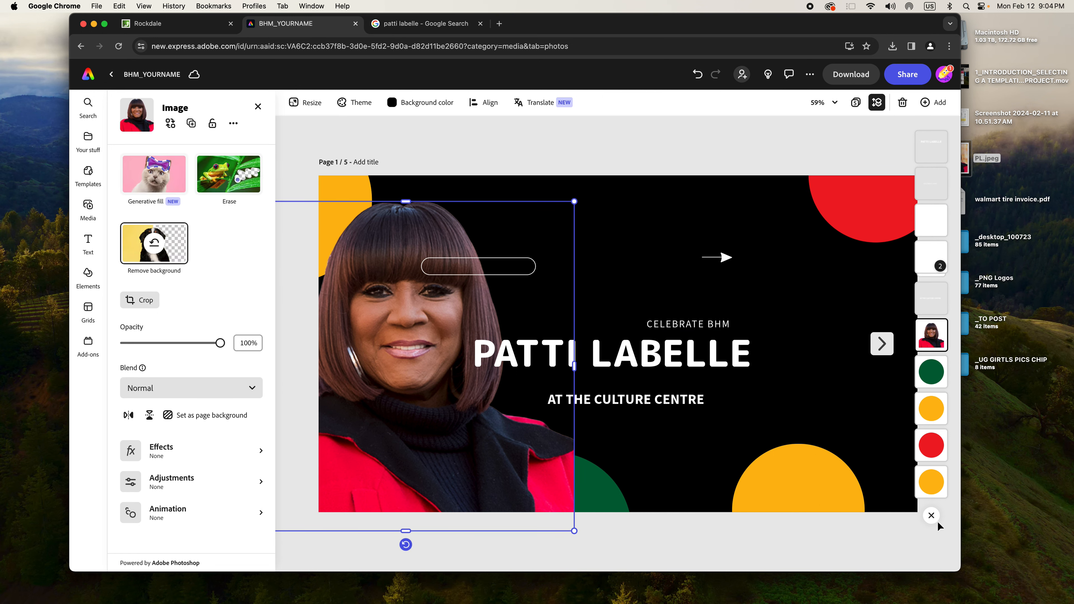
pyautogui.click(932, 516)
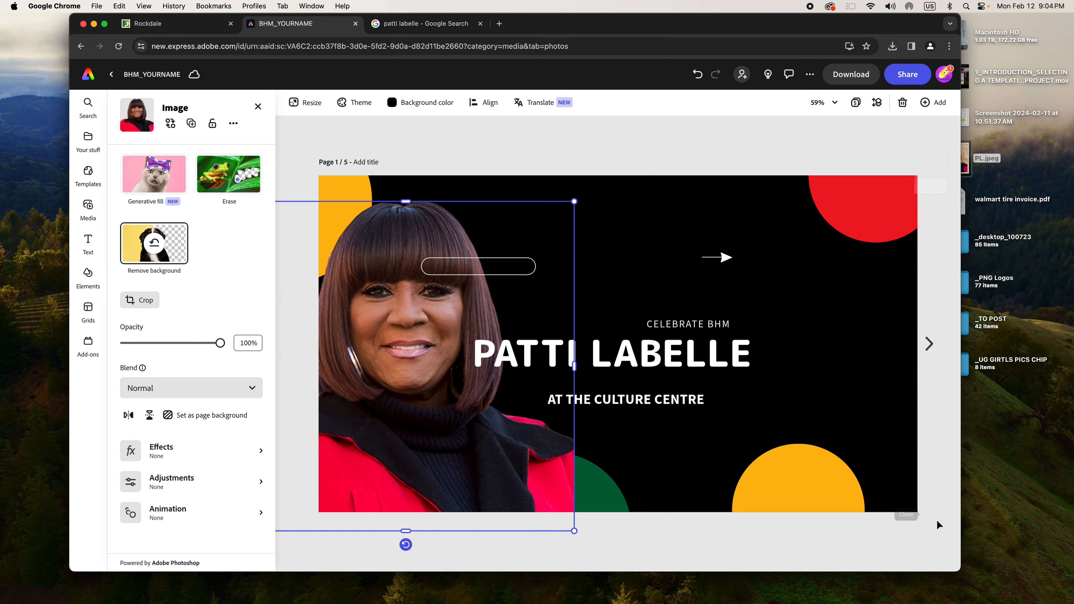
pyautogui.click(877, 102)
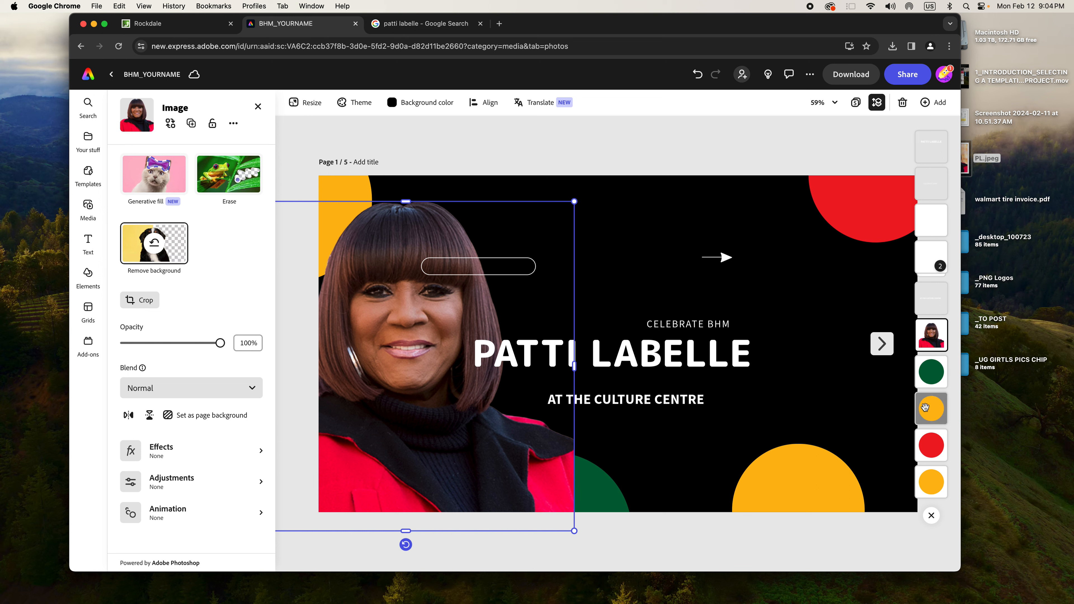
# Step: Bring the green circle in front of the portrait and place it half off the page's lower edge, overlapping her coat
pyautogui.click(618, 491)
pyautogui.moveTo(618, 491); pyautogui.dragTo(671, 438)
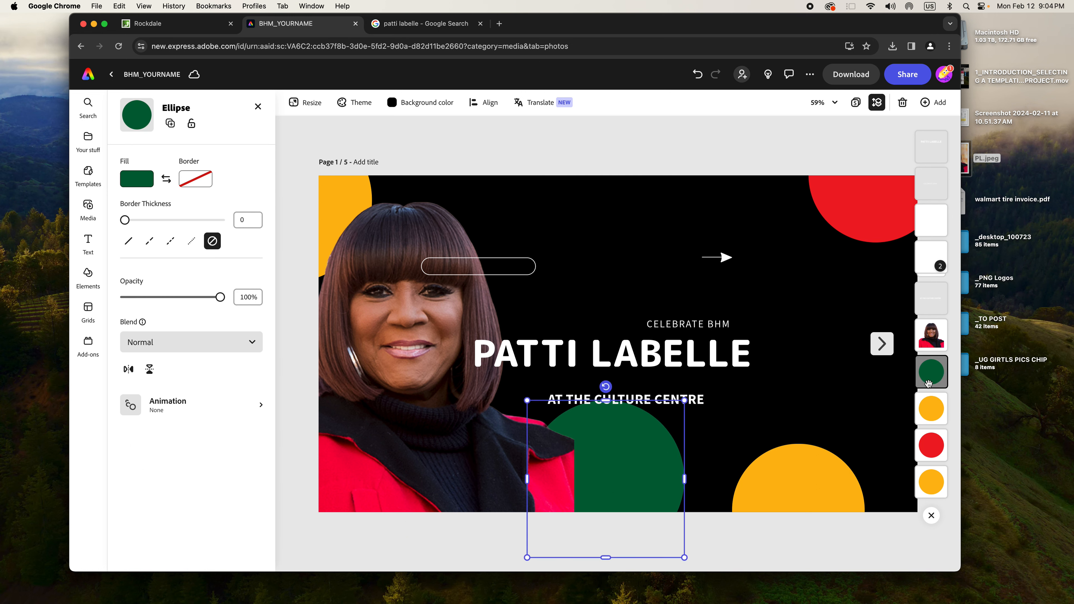
pyautogui.moveTo(929, 382); pyautogui.dragTo(930, 335)
pyautogui.moveTo(599, 489); pyautogui.dragTo(579, 535)
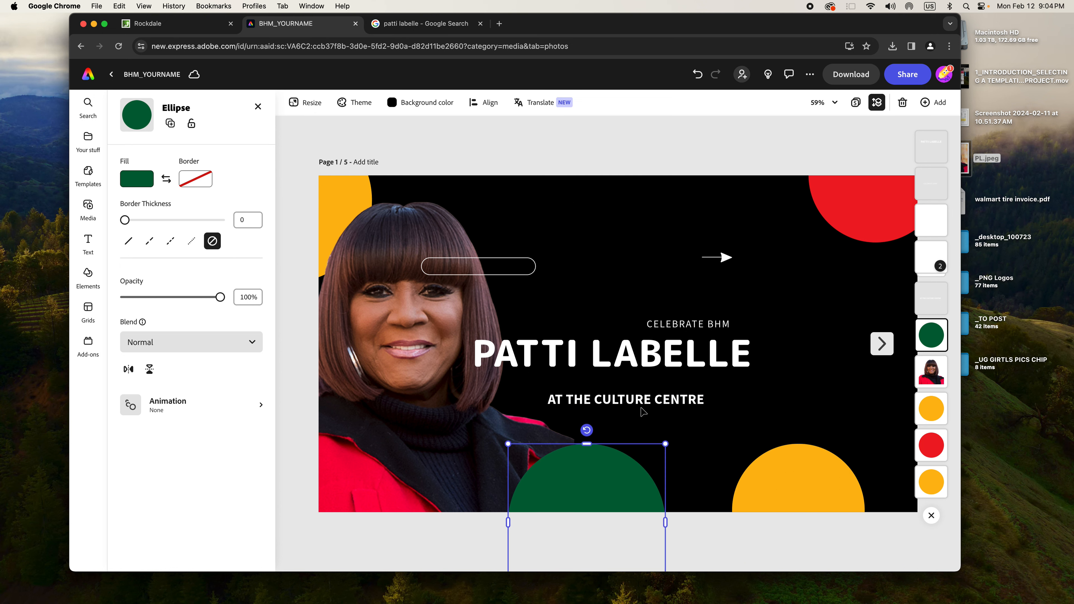
# Step: Send the PATTI LABELLE title behind the portrait and shift it down and right so its first letter touches the hair
pyautogui.moveTo(522, 363)
pyautogui.mouseDown()
pyautogui.moveTo(515, 383)
pyautogui.moveTo(543, 367)
pyautogui.mouseUp()
pyautogui.moveTo(944, 167); pyautogui.dragTo(932, 372)
pyautogui.moveTo(626, 393); pyautogui.dragTo(676, 386)
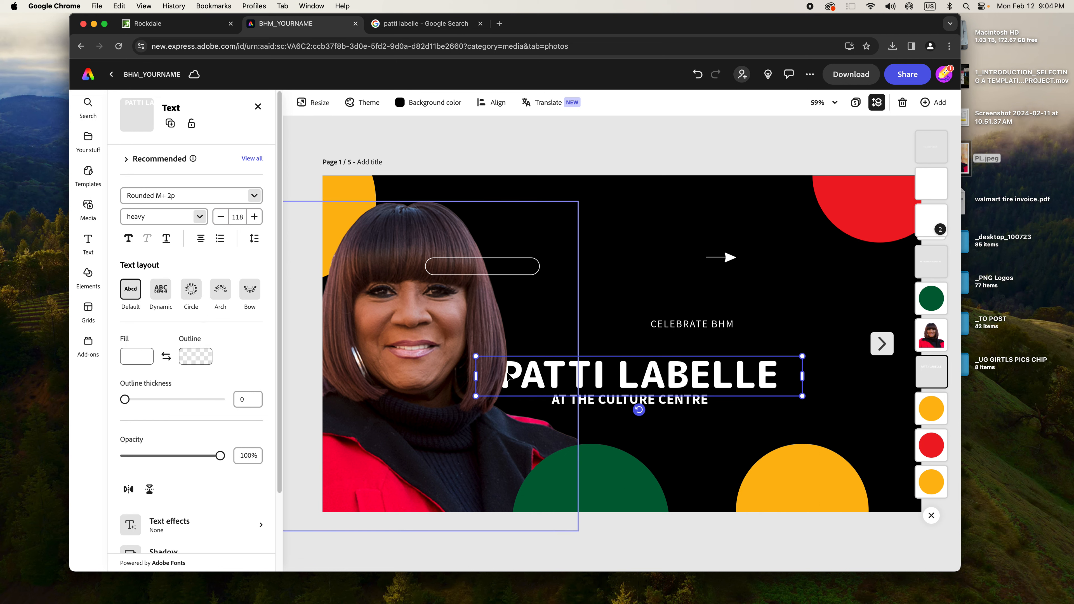
pyautogui.click(526, 166)
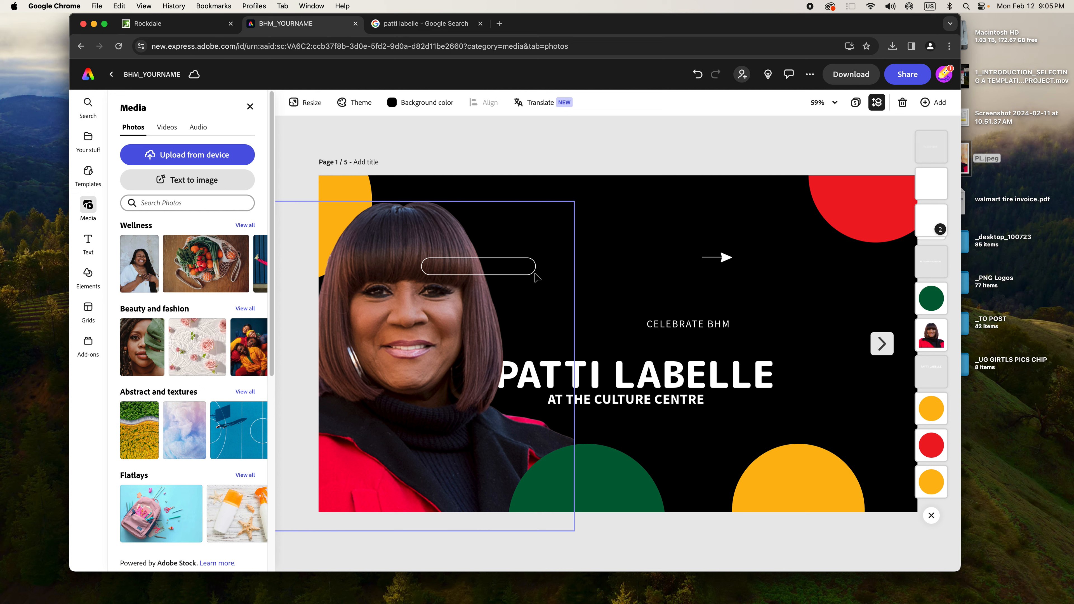
# Step: Fit the rounded outline around the CELEBRATE BHM text, making it slightly taller and nudging it up to centre the text
pyautogui.moveTo(516, 278); pyautogui.dragTo(769, 289)
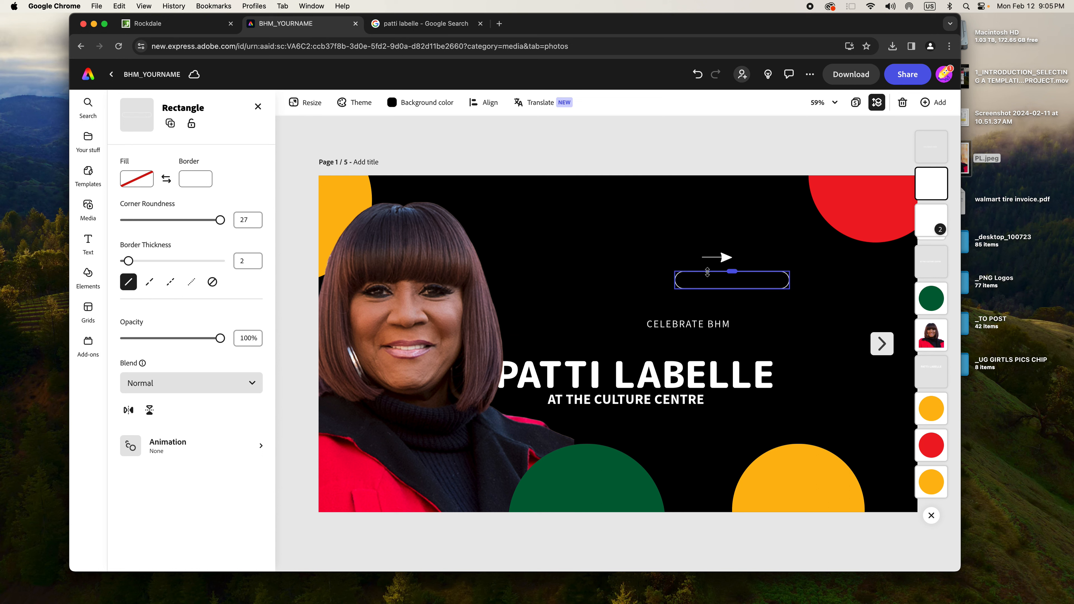
pyautogui.click(666, 255)
pyautogui.moveTo(732, 294); pyautogui.dragTo(669, 330)
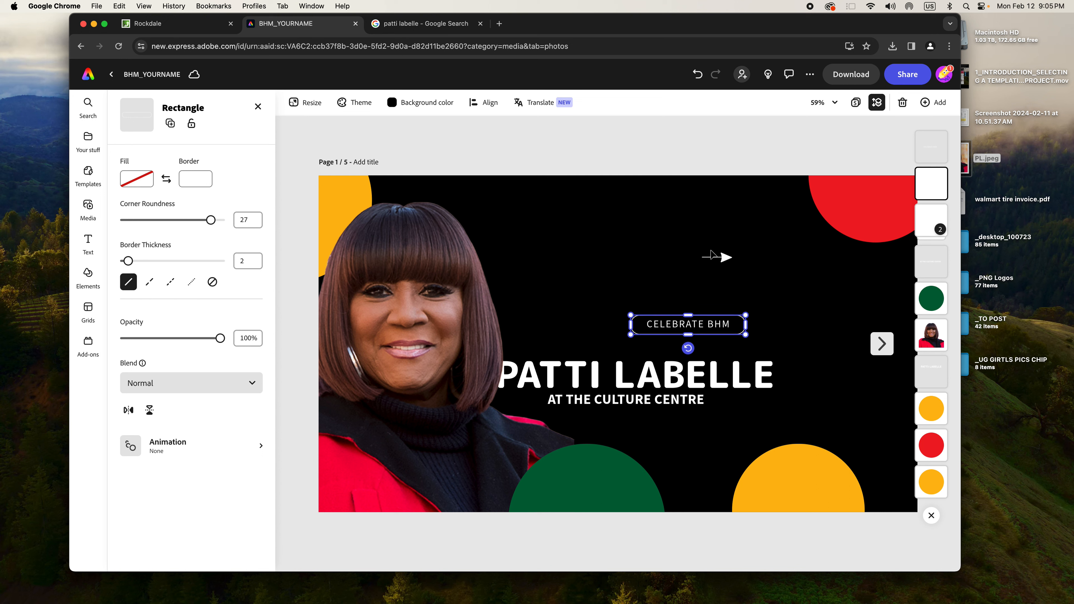
pyautogui.press('Up')
pyautogui.press('Up')
pyautogui.press('Up')
pyautogui.press('Up')
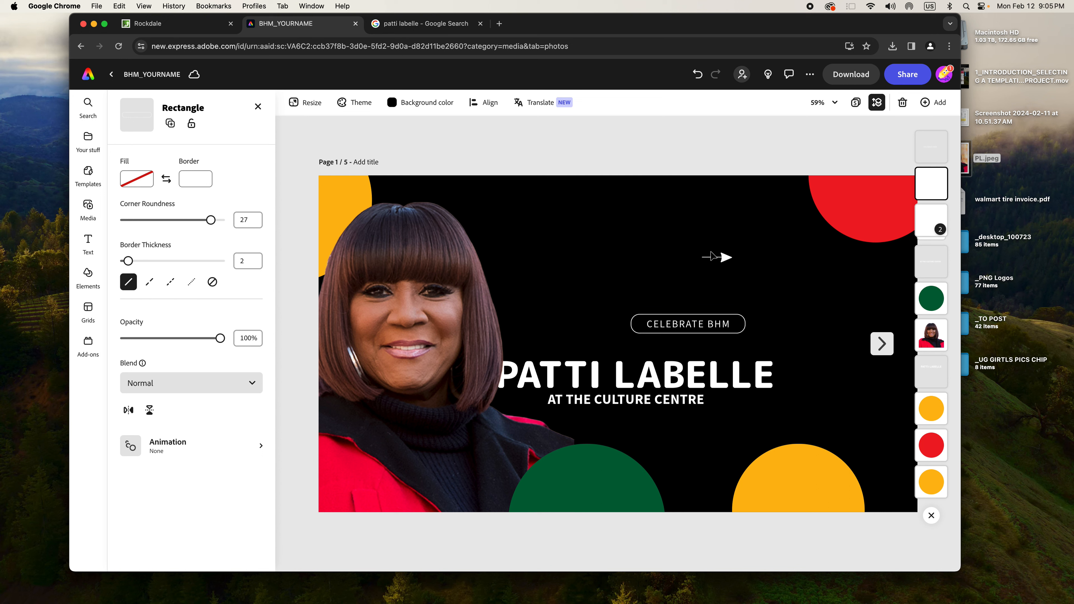
pyautogui.click(643, 160)
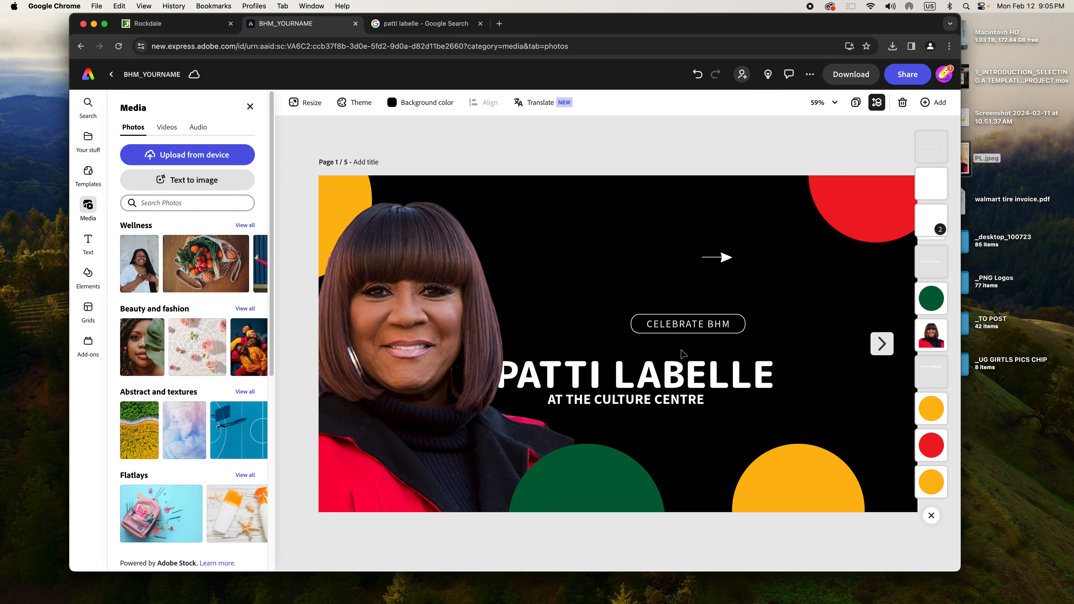
pyautogui.click(679, 331)
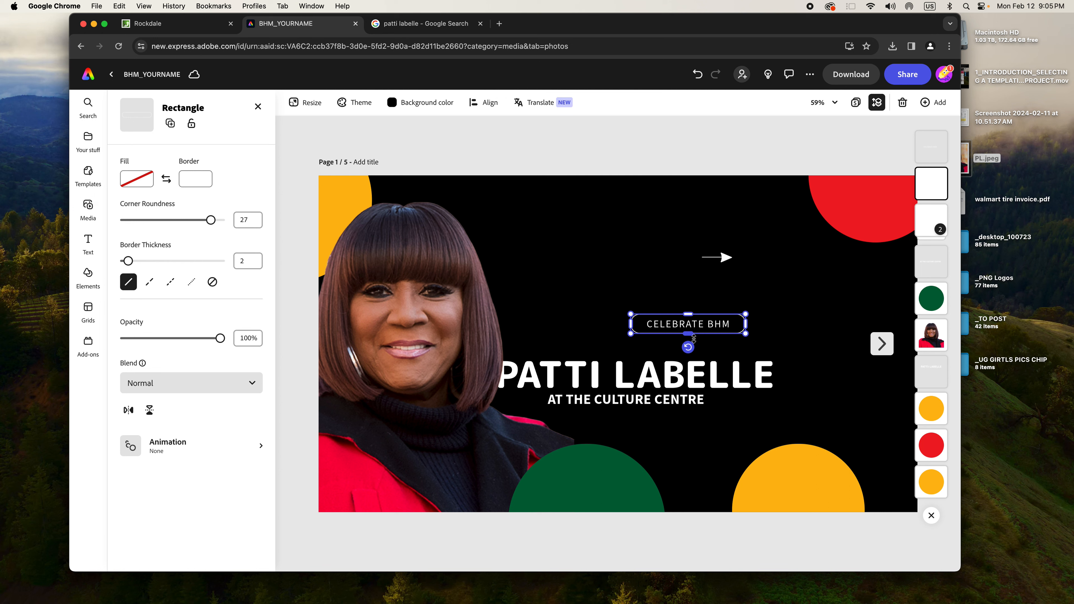
pyautogui.click(664, 161)
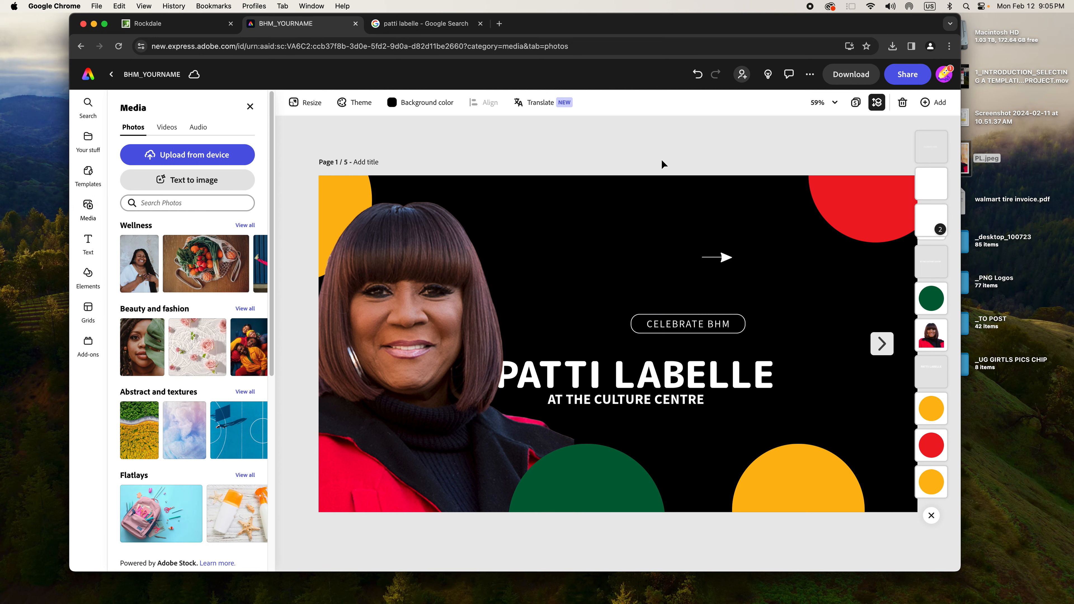
# Step: Attach the arrow to the right end of the CELEBRATE BHM outline and lower AT THE CULTURE CENTRE slightly below the title
pyautogui.moveTo(722, 265); pyautogui.dragTo(767, 323)
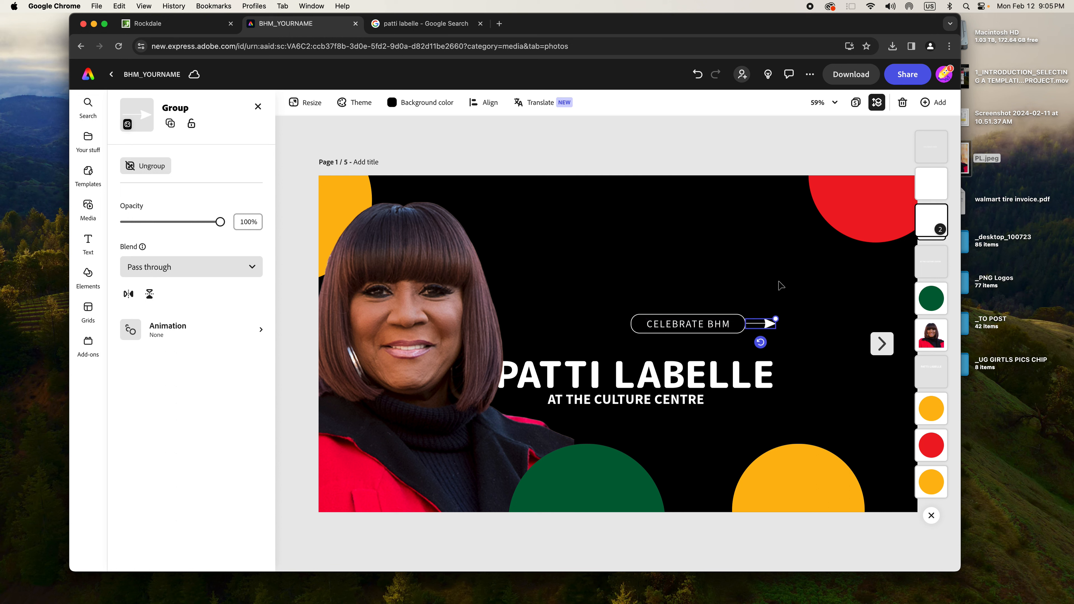
pyautogui.click(712, 161)
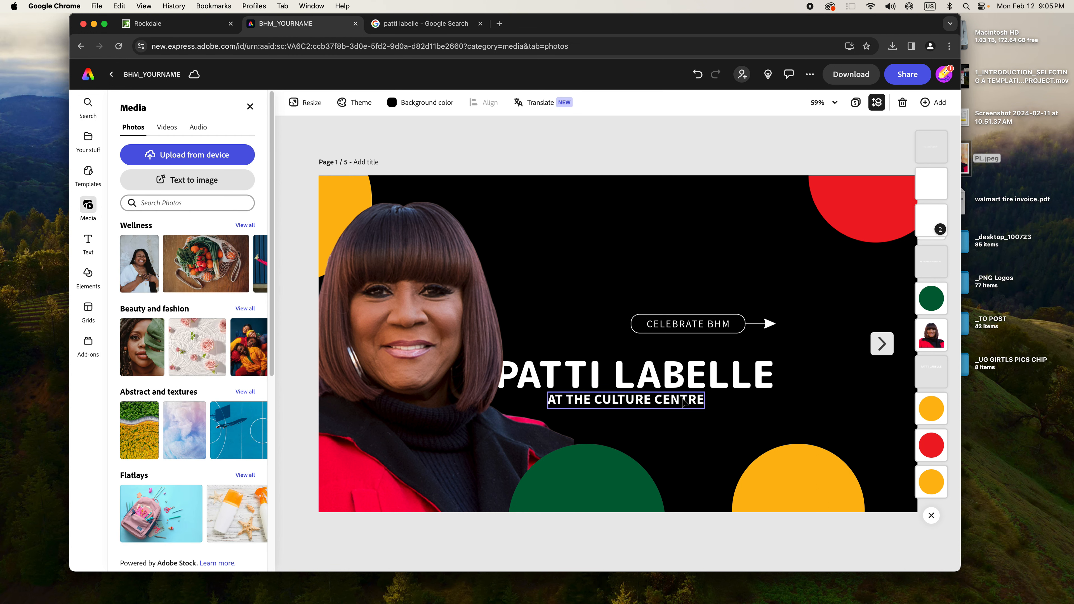
pyautogui.moveTo(683, 400); pyautogui.dragTo(687, 412)
# Step: Move the red circle to the page's lower right in front of the yellow one, and nudge AT THE CULTURE CENTRE slightly right
pyautogui.moveTo(853, 202); pyautogui.dragTo(810, 467)
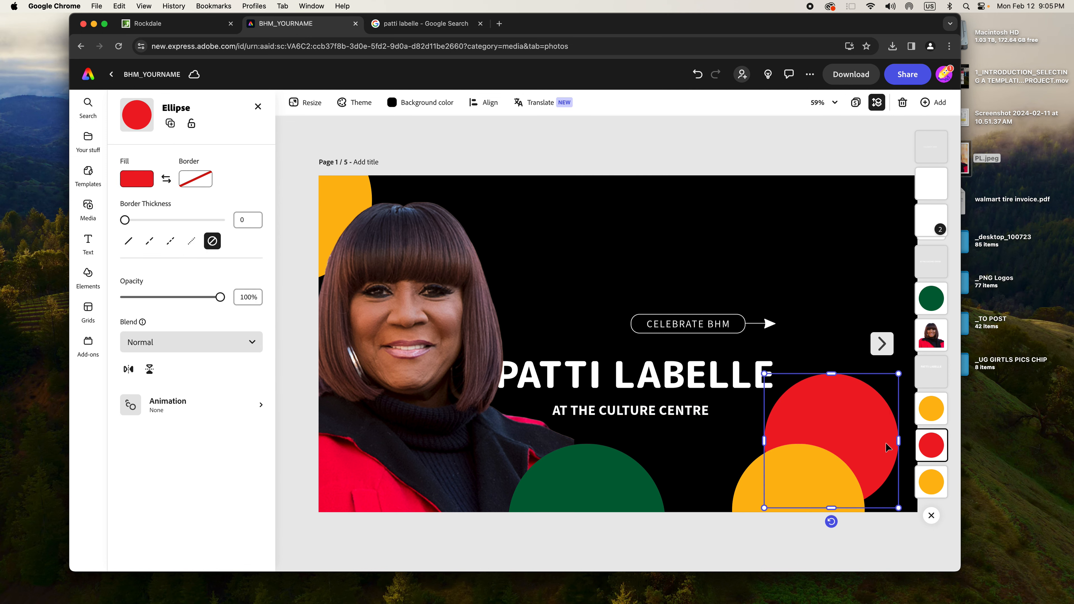
pyautogui.moveTo(932, 446); pyautogui.dragTo(932, 409)
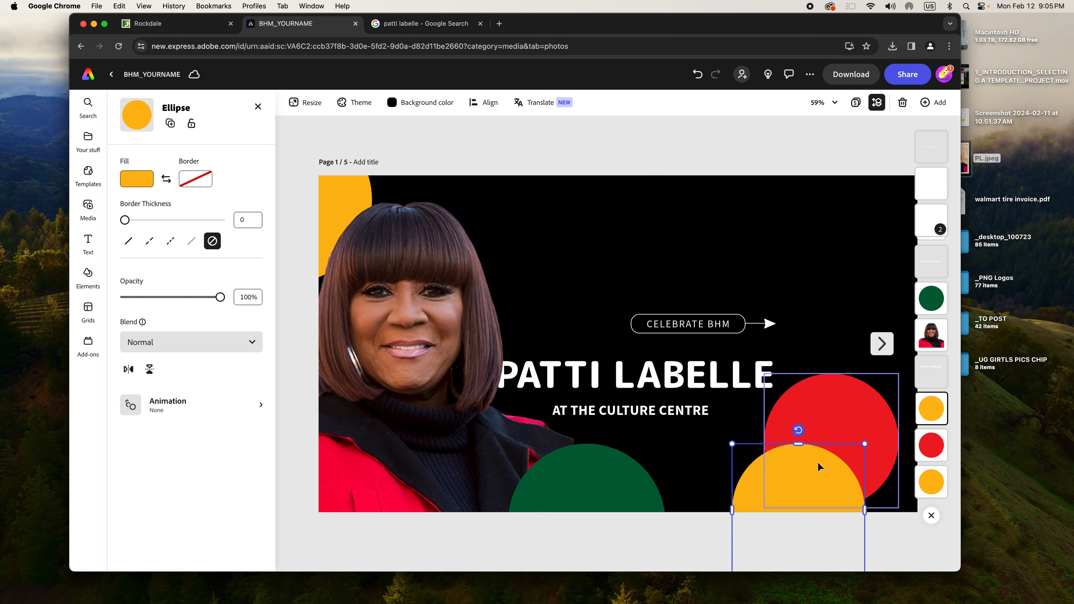
pyautogui.moveTo(932, 445); pyautogui.dragTo(932, 410)
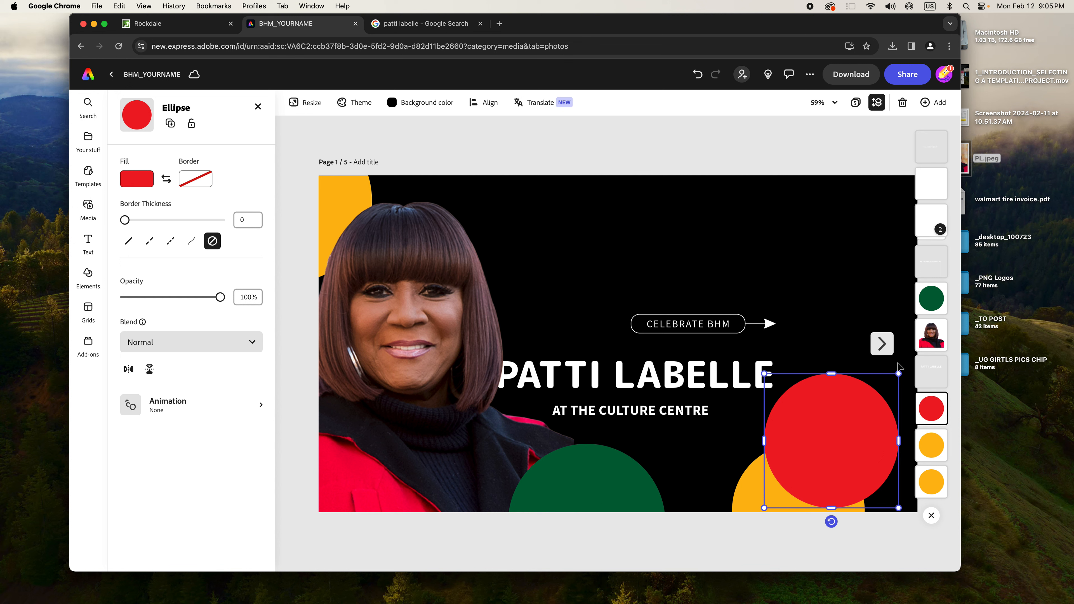
pyautogui.moveTo(631, 415)
pyautogui.mouseDown()
pyautogui.moveTo(639, 460)
pyautogui.moveTo(637, 417)
pyautogui.mouseUp()
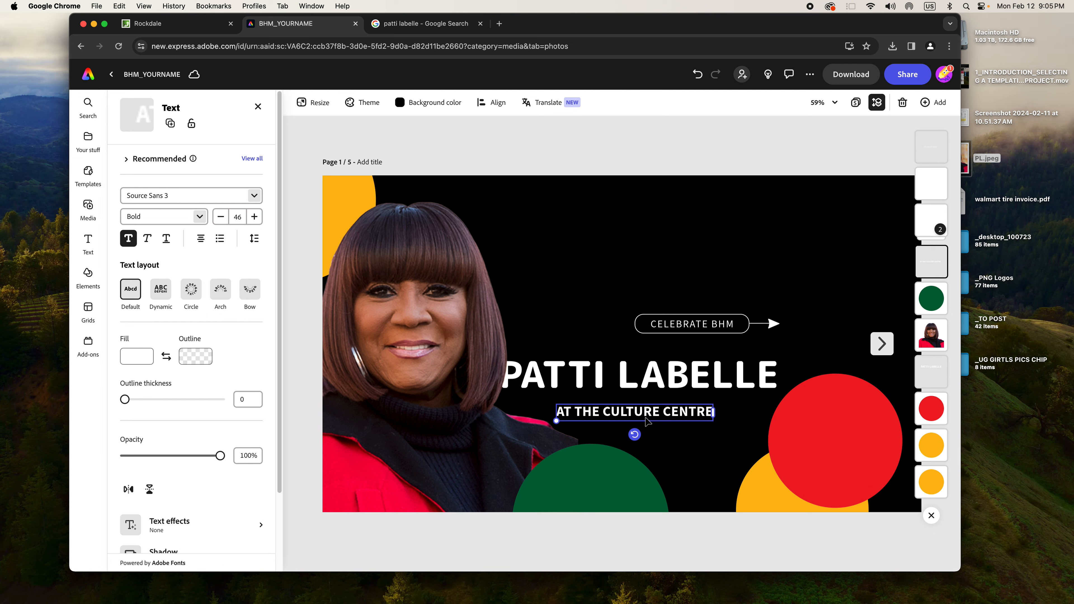
# Step: Switch to the Patti LaBelle Google search, show all results and open her Wikipedia article
pyautogui.click(427, 25)
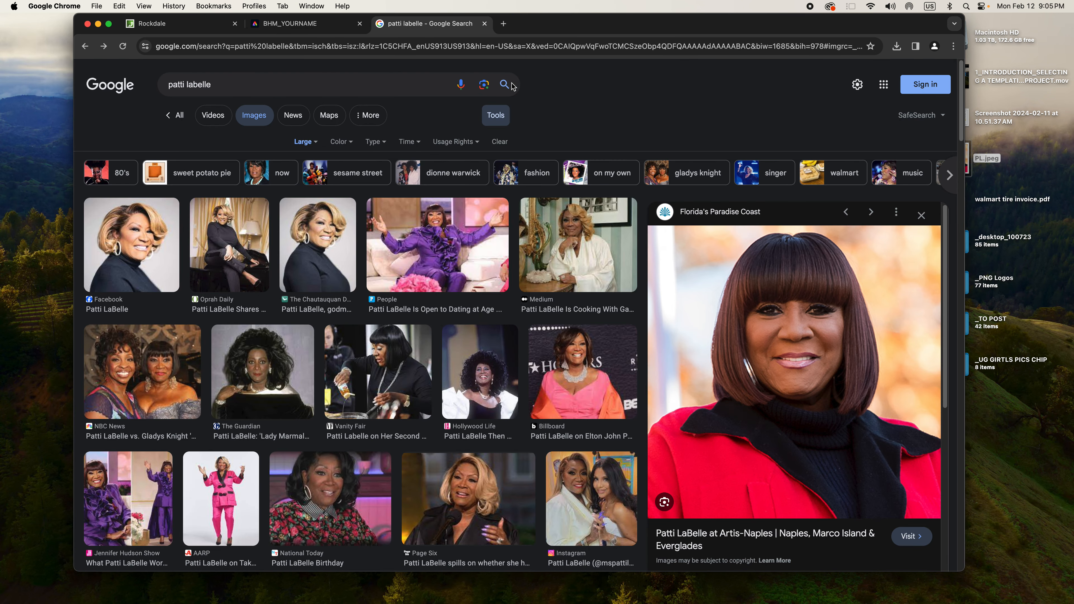
pyautogui.click(180, 121)
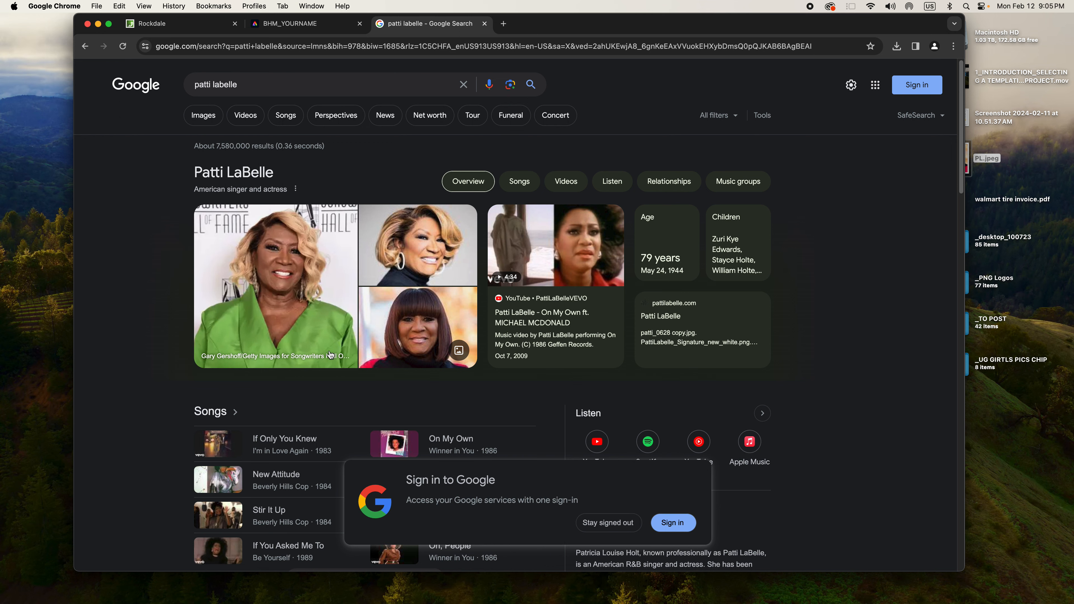
pyautogui.scroll(-6, 335, 380)
pyautogui.scroll(-5, 335, 379)
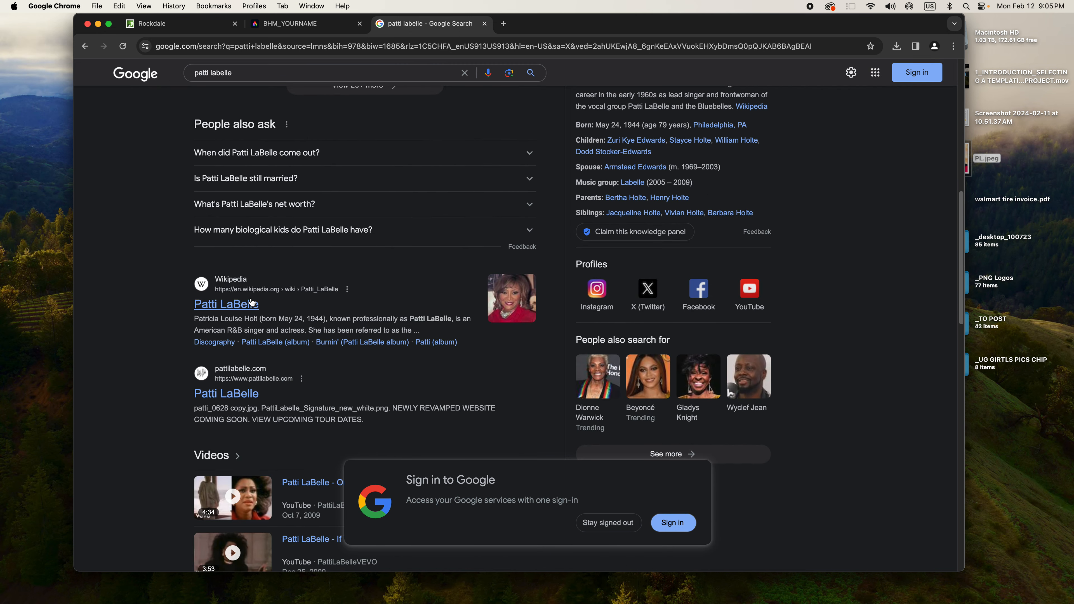
pyautogui.click(244, 312)
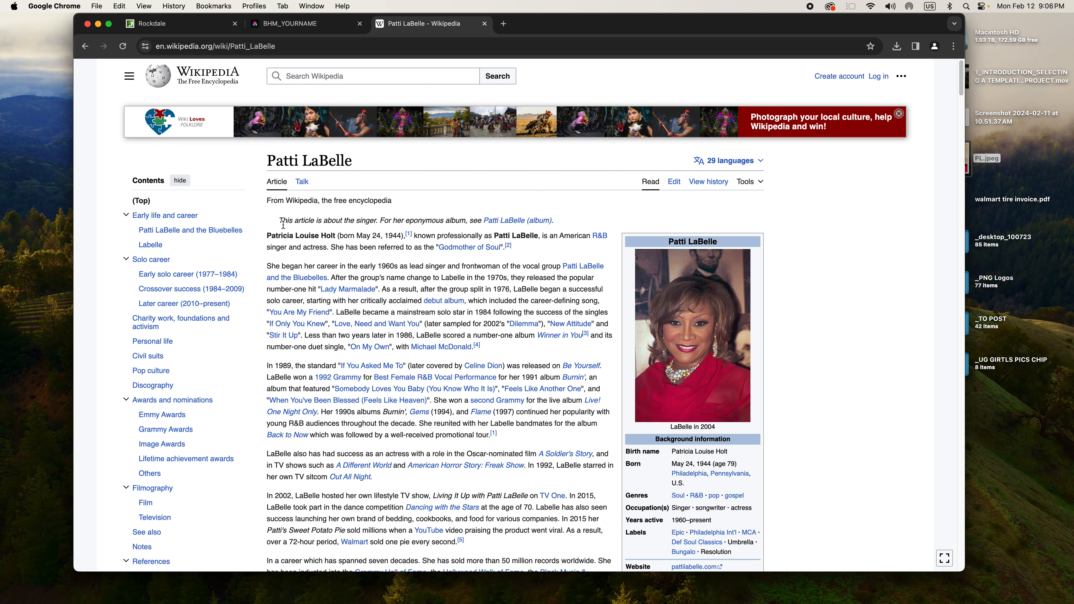
# Step: Copy the article's introduction from its first sentence through the one ending in "Patti LaBelle and the Bluebelles"
pyautogui.moveTo(268, 235); pyautogui.dragTo(578, 254)
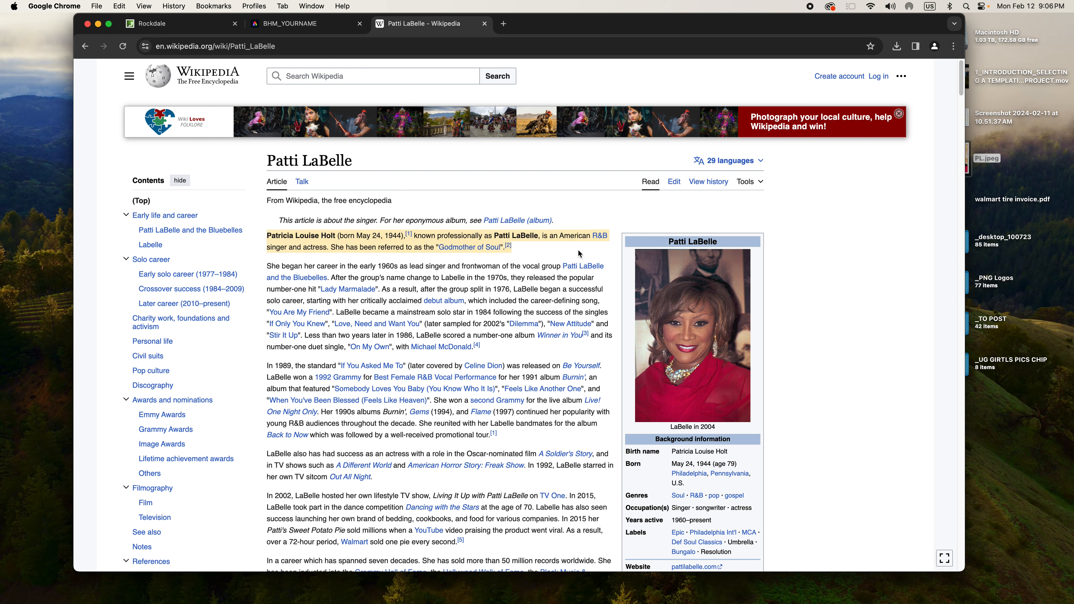
pyautogui.moveTo(579, 250); pyautogui.dragTo(332, 278)
pyautogui.press('super+c')
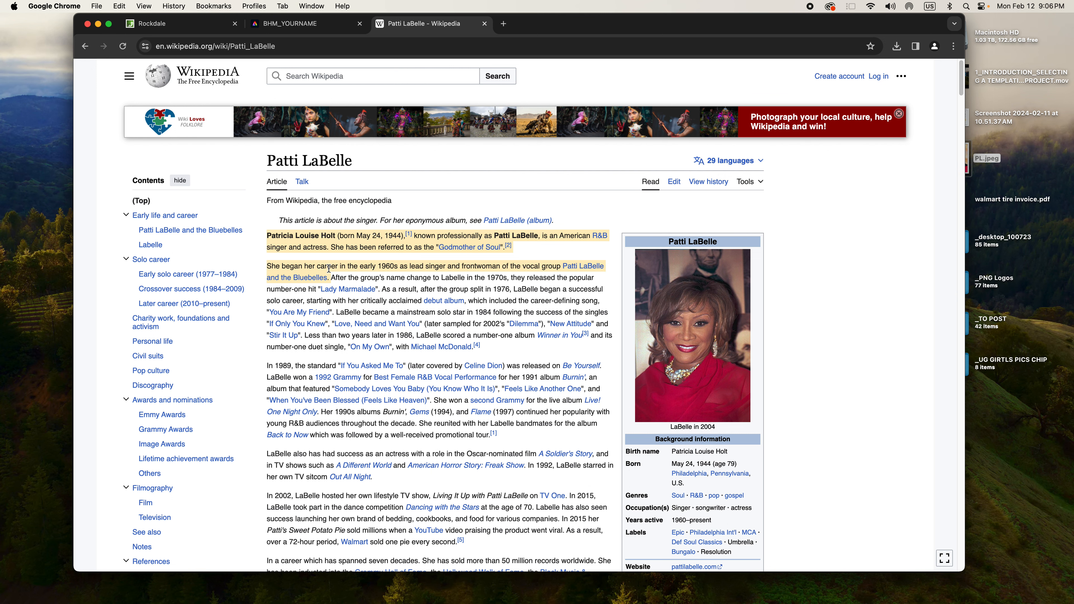
# Step: Back in the design, replace AT THE CULTURE CENTRE with the copied biography, scaled to size 30 and placed under the title
pyautogui.click(301, 26)
pyautogui.doubleClick(593, 410)
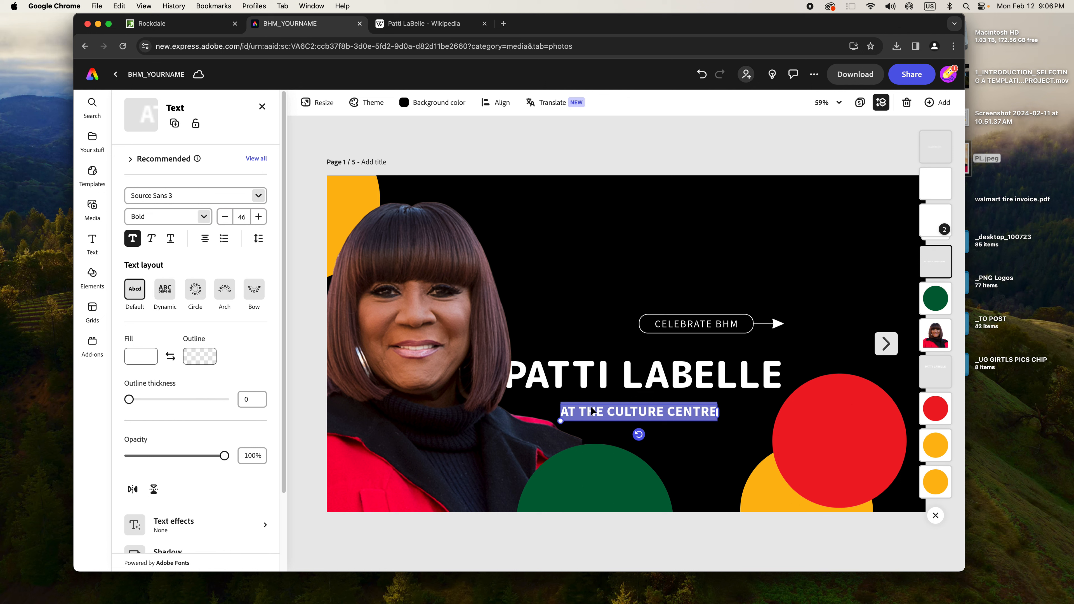
pyautogui.press('super+v')
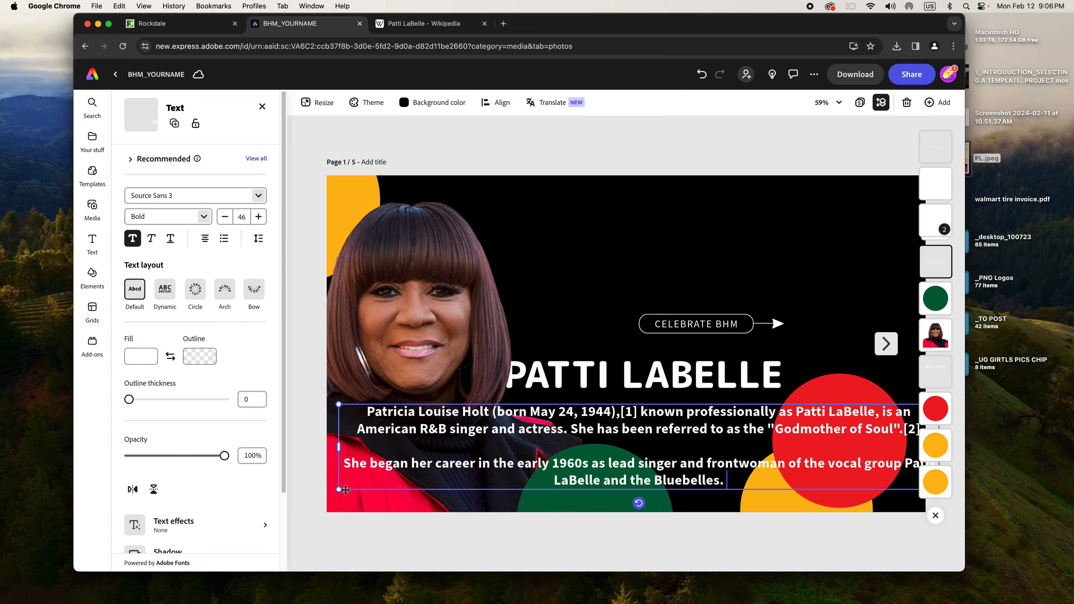
pyautogui.moveTo(339, 491); pyautogui.dragTo(541, 460)
pyautogui.moveTo(705, 405); pyautogui.dragTo(588, 409)
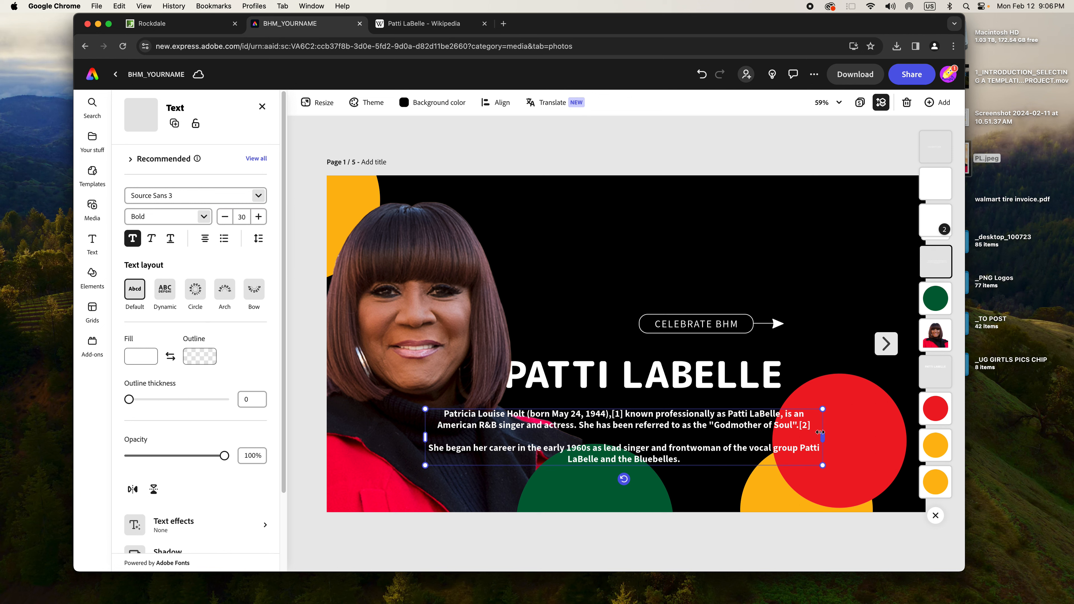
# Step: Remove the [2] and [1] citation markers and the blank line between paragraphs, keeping the comma after the birth date
pyautogui.press('BackSpace')
pyautogui.press('BackSpace')
pyautogui.press('BackSpace')
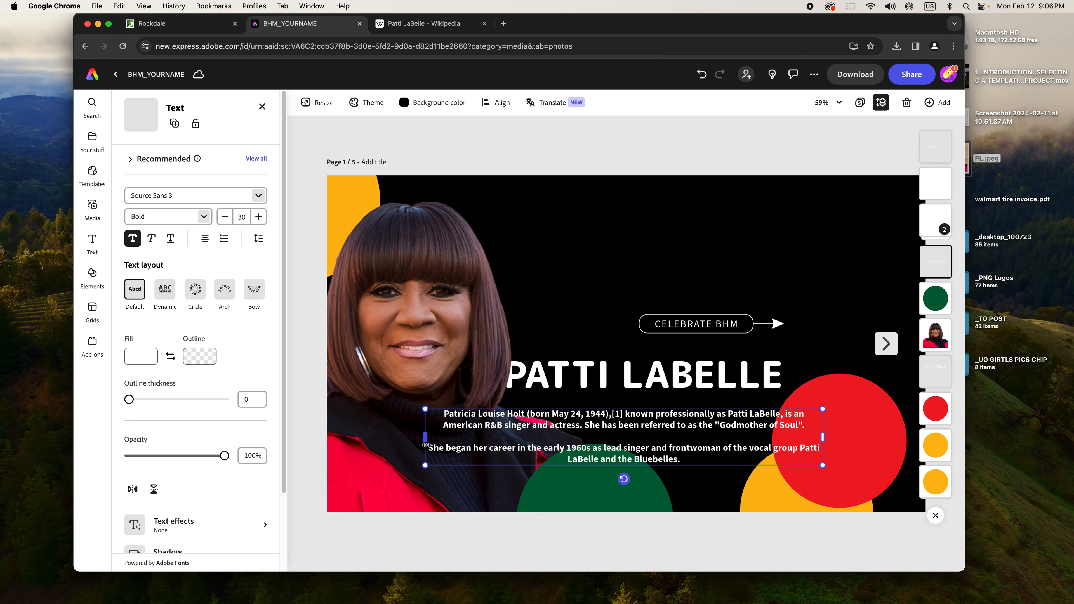
pyautogui.press('BackSpace')
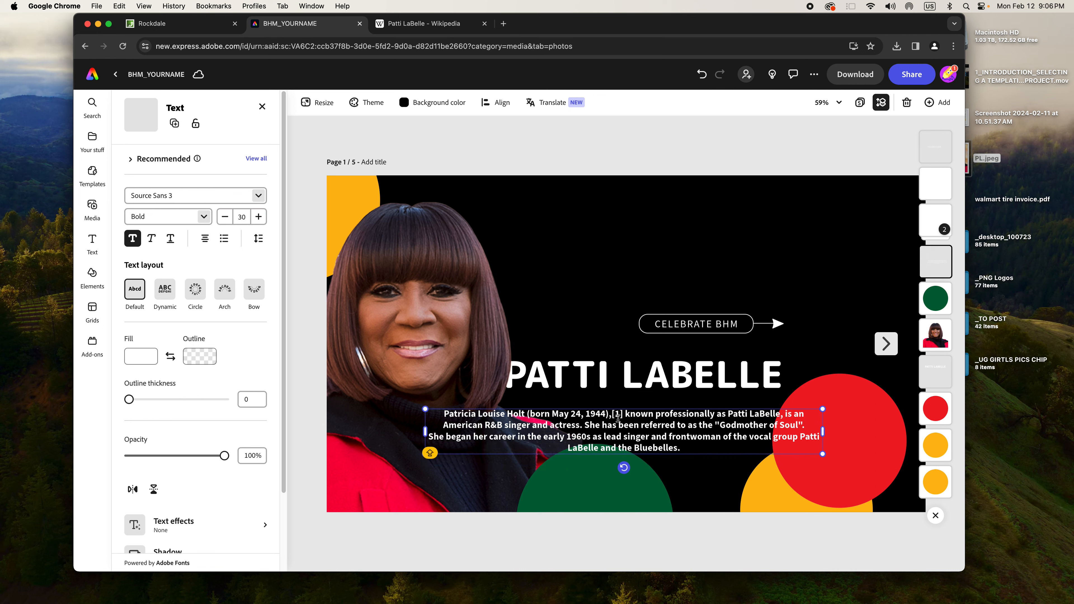
pyautogui.press('BackSpace')
pyautogui.press('BackSpace')
pyautogui.press('BackSpace')
pyautogui.press('BackSpace')
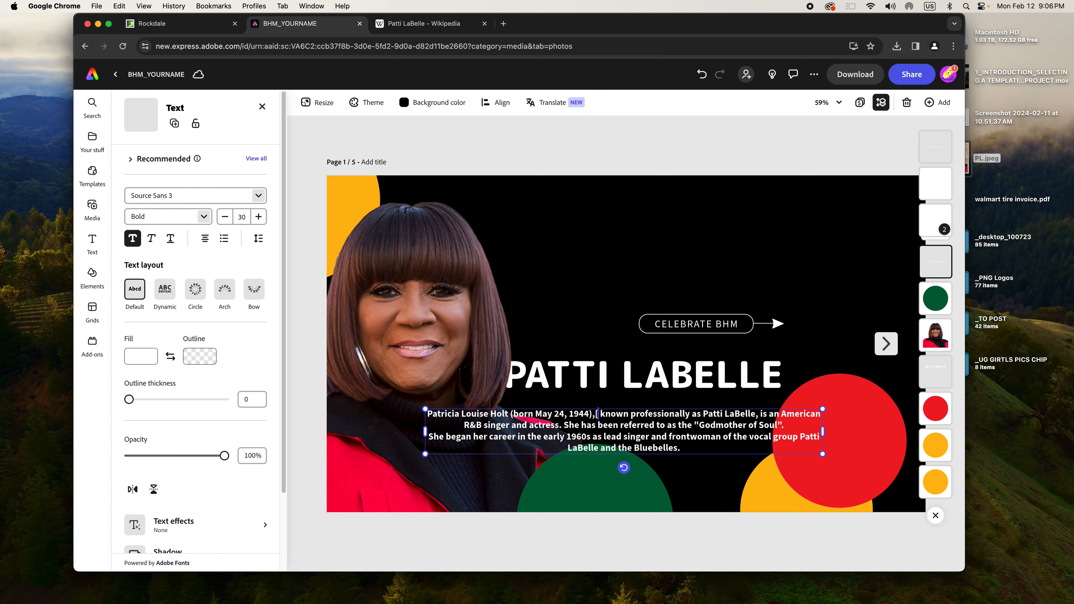
pyautogui.write(',')
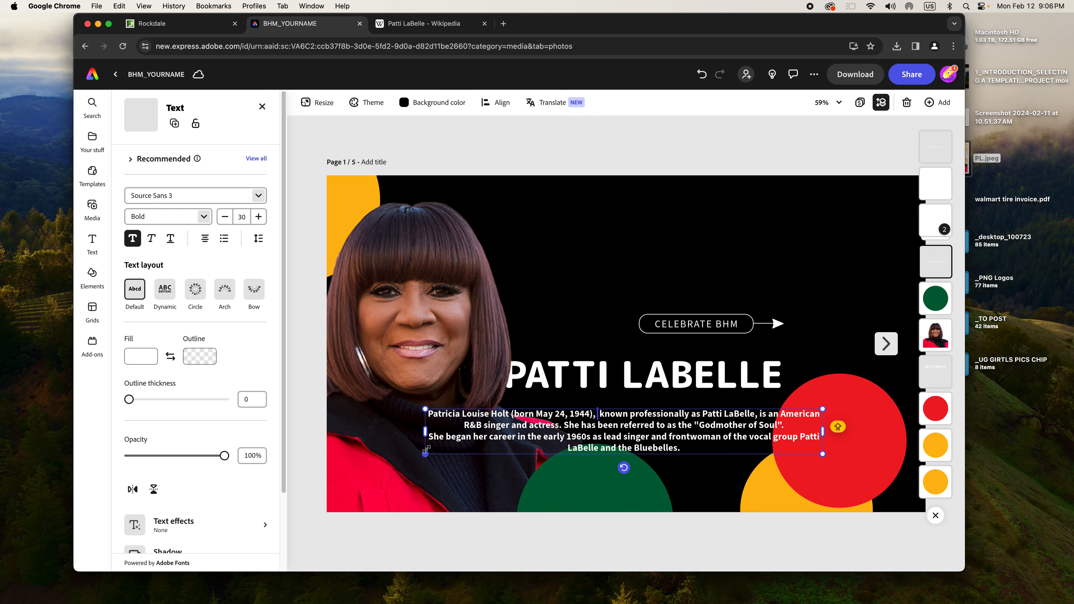
# Step: Narrow the biography text into a compact block at size 33 and position it beneath the PATTI LABELLE title
pyautogui.moveTo(425, 453); pyautogui.dragTo(592, 437)
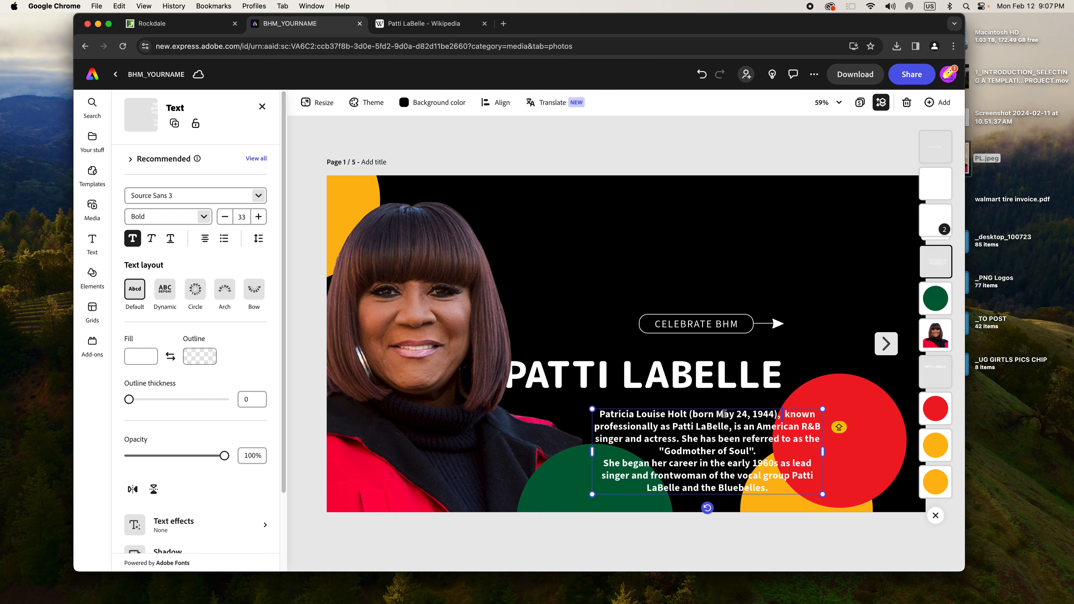
pyautogui.moveTo(724, 414); pyautogui.dragTo(703, 408)
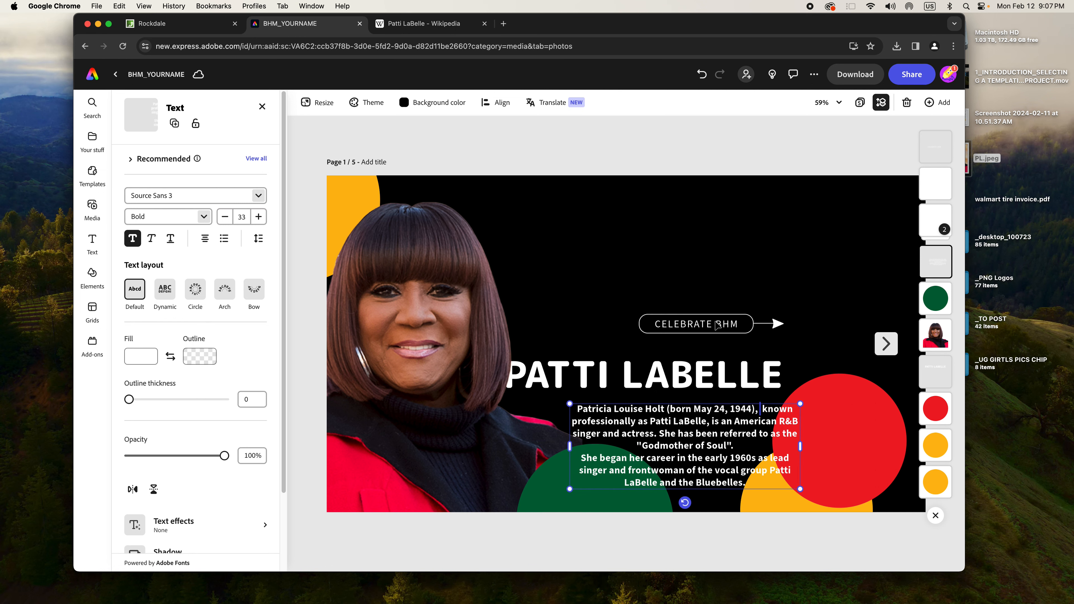
pyautogui.click(725, 266)
# Step: Group the CELEBRATE BHM label with its outline and arrow, and place the group centred just above the title
pyautogui.moveTo(644, 285); pyautogui.dragTo(811, 343)
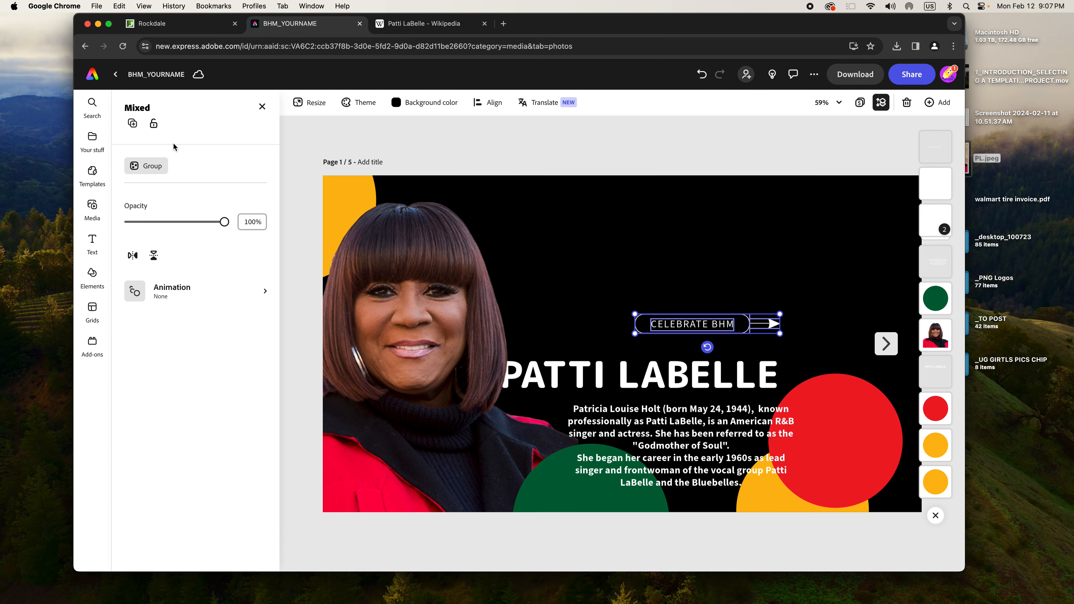
pyautogui.click(148, 166)
pyautogui.moveTo(707, 324); pyautogui.dragTo(705, 276)
pyautogui.moveTo(736, 315); pyautogui.dragTo(661, 339)
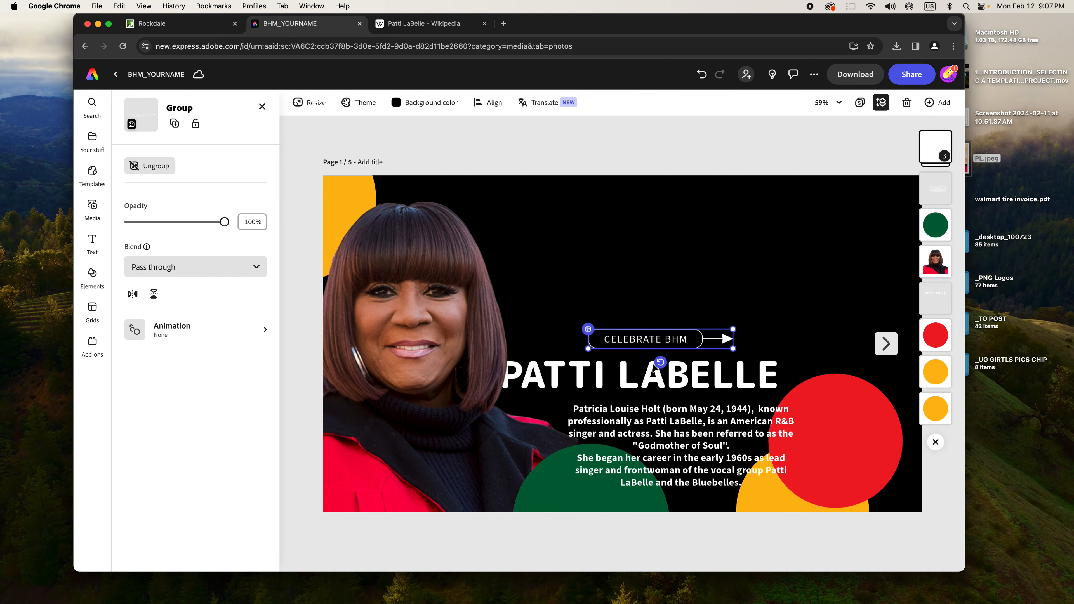
# Step: Fill the word LABELLE in the title with the red sampled from the jacket in the portrait
pyautogui.click(629, 371)
pyautogui.moveTo(625, 370); pyautogui.dragTo(782, 372)
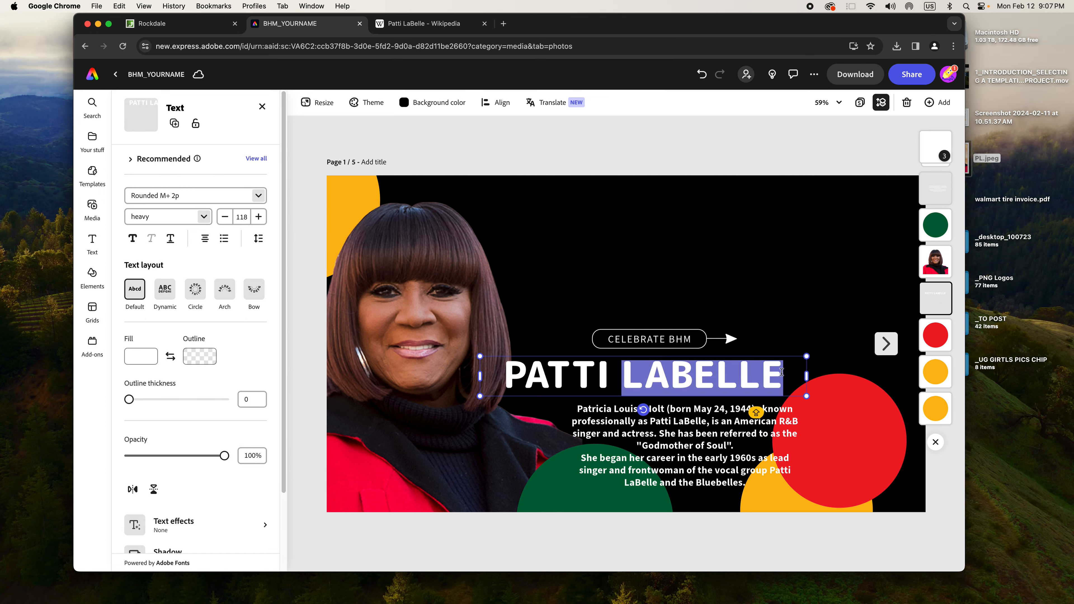
pyautogui.click(135, 364)
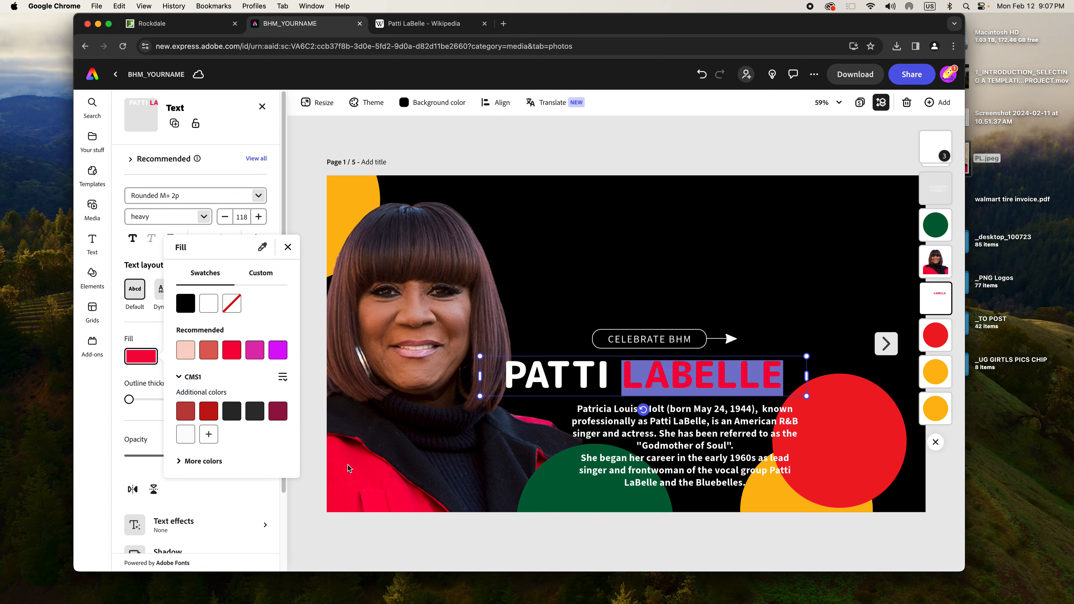
pyautogui.click(283, 254)
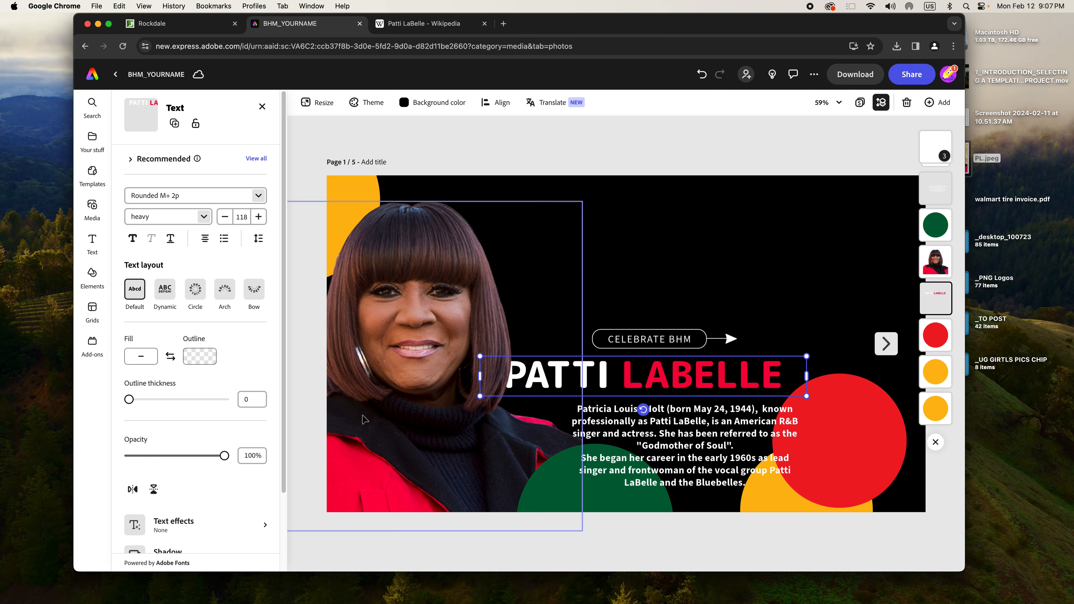
# Step: Fill the word PATTI in the title with the dark green sampled from the green circle
pyautogui.doubleClick(607, 376)
pyautogui.click(607, 376)
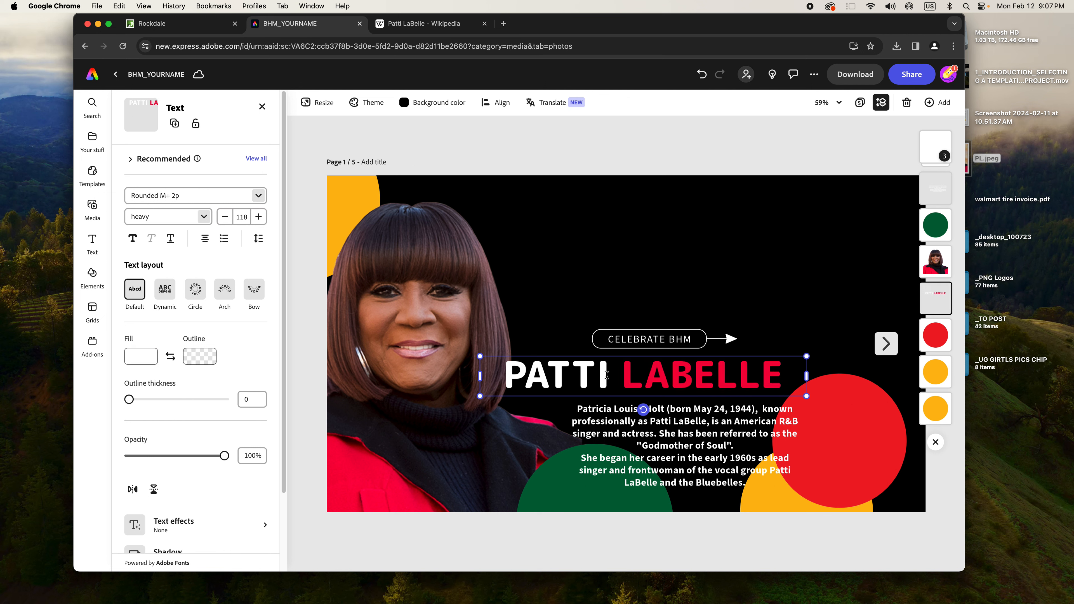
pyautogui.moveTo(608, 375); pyautogui.dragTo(497, 369)
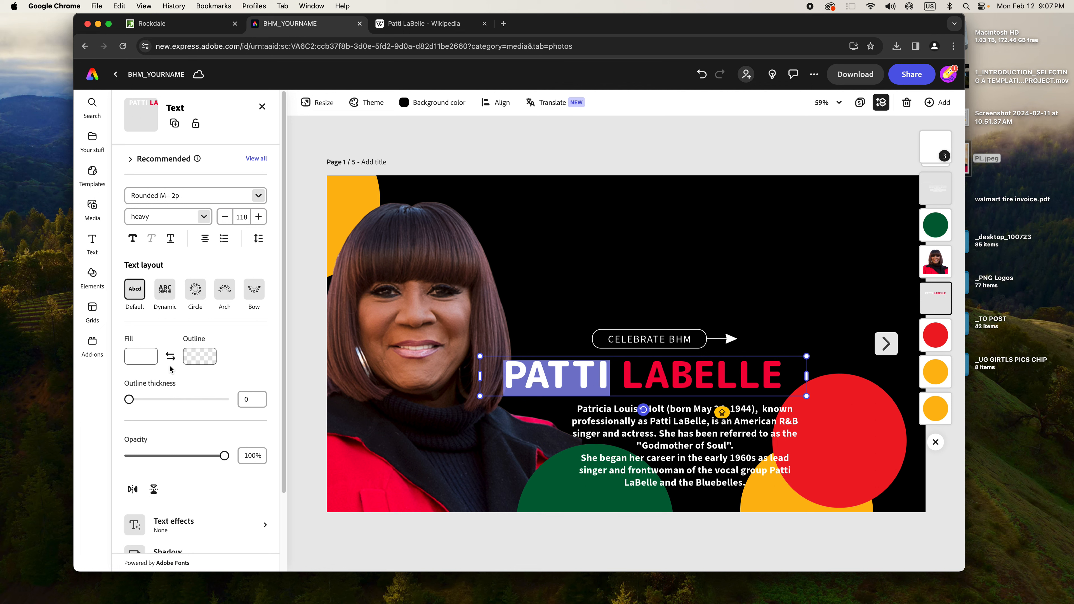
pyautogui.click(141, 361)
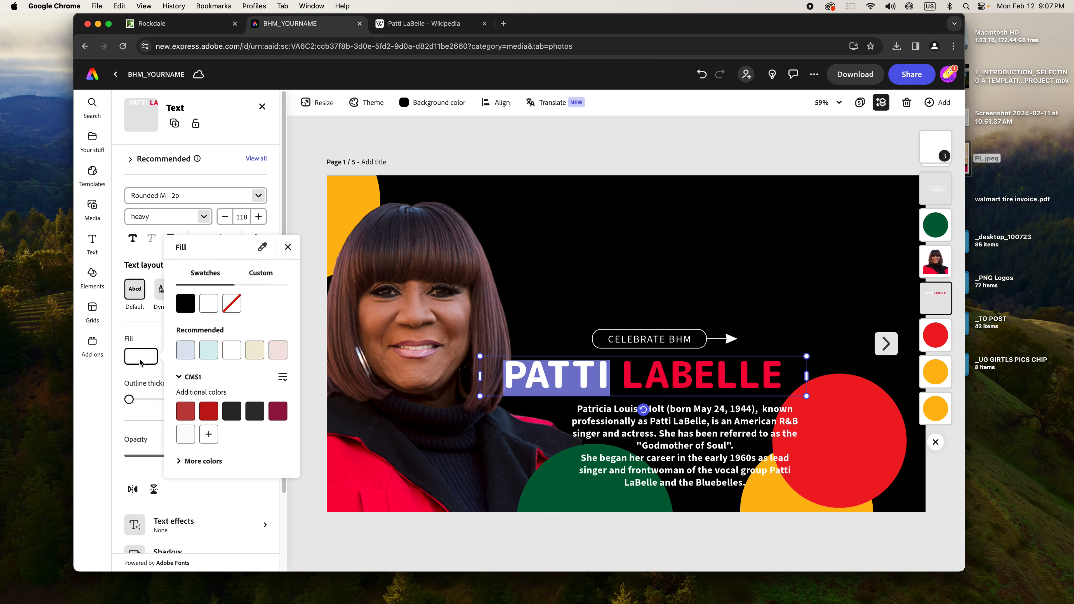
pyautogui.click(262, 249)
pyautogui.click(558, 500)
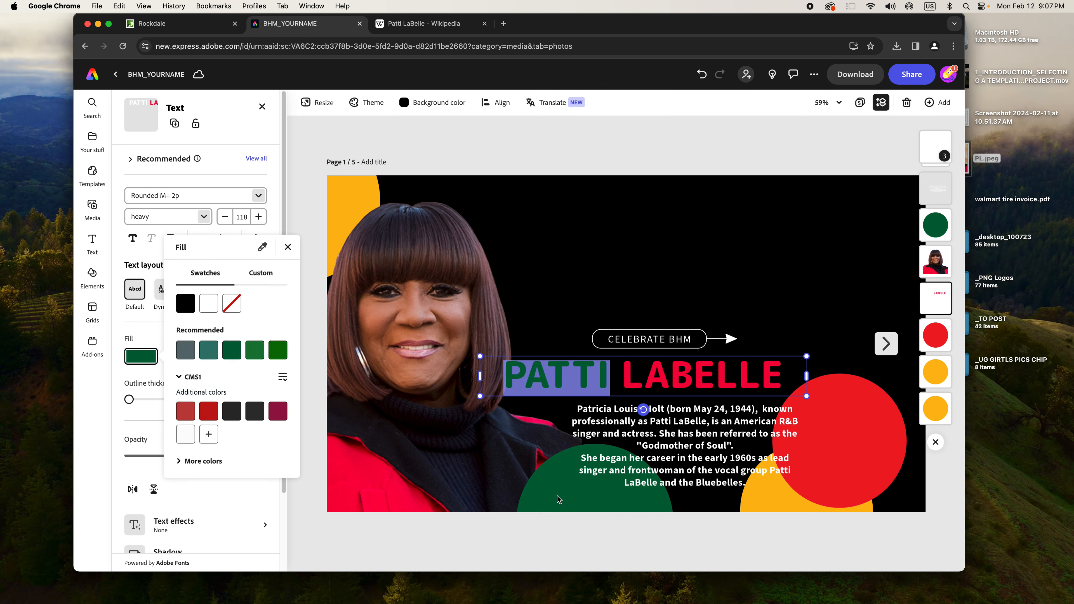
pyautogui.press('Escape')
pyautogui.press('Escape')
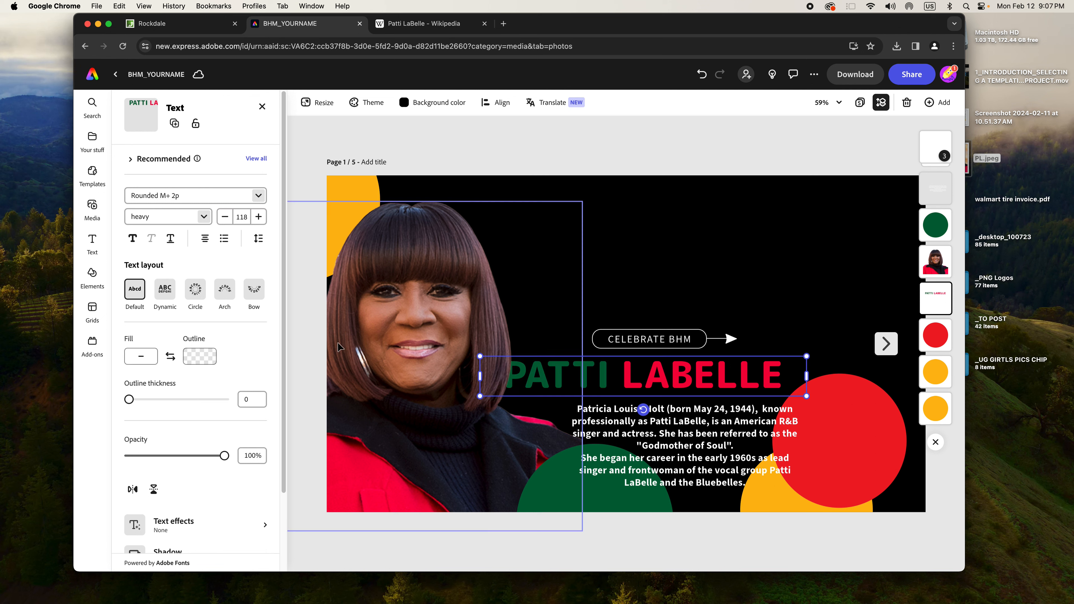
# Step: Nudge the PATTI LABELLE title slightly and give it a white outline with a thickness of 10
pyautogui.moveTo(593, 389)
pyautogui.mouseDown()
pyautogui.moveTo(604, 391)
pyautogui.moveTo(580, 395)
pyautogui.mouseUp()
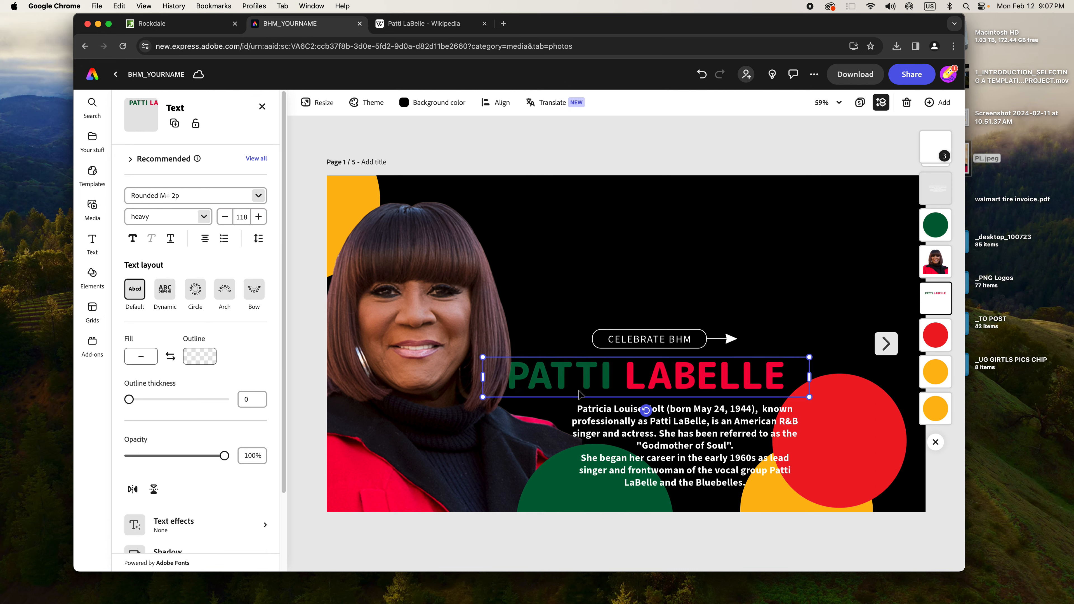
pyautogui.click(192, 359)
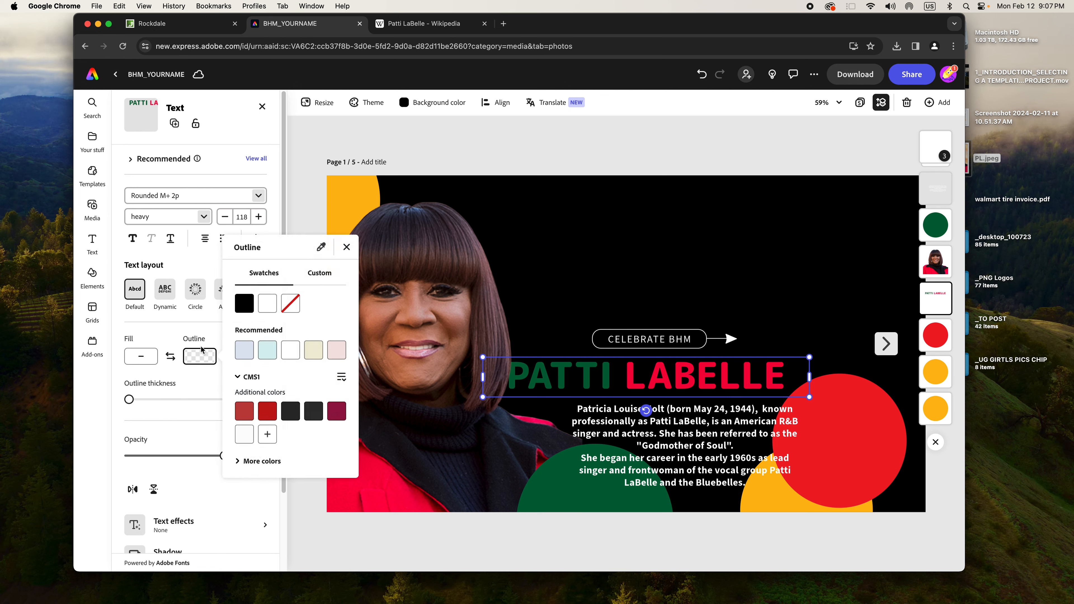
pyautogui.click(271, 307)
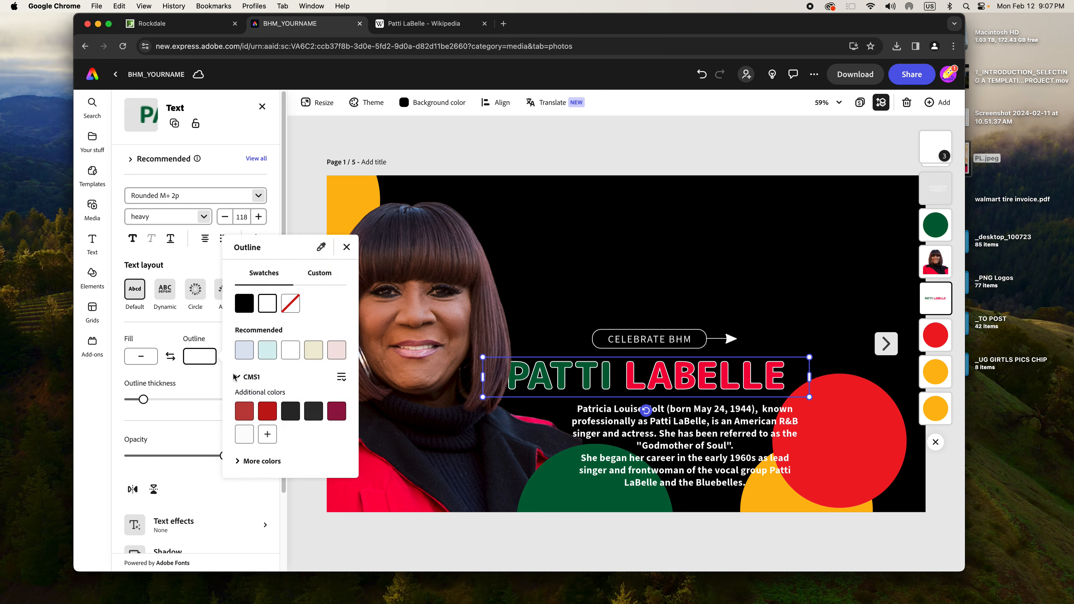
pyautogui.click(444, 154)
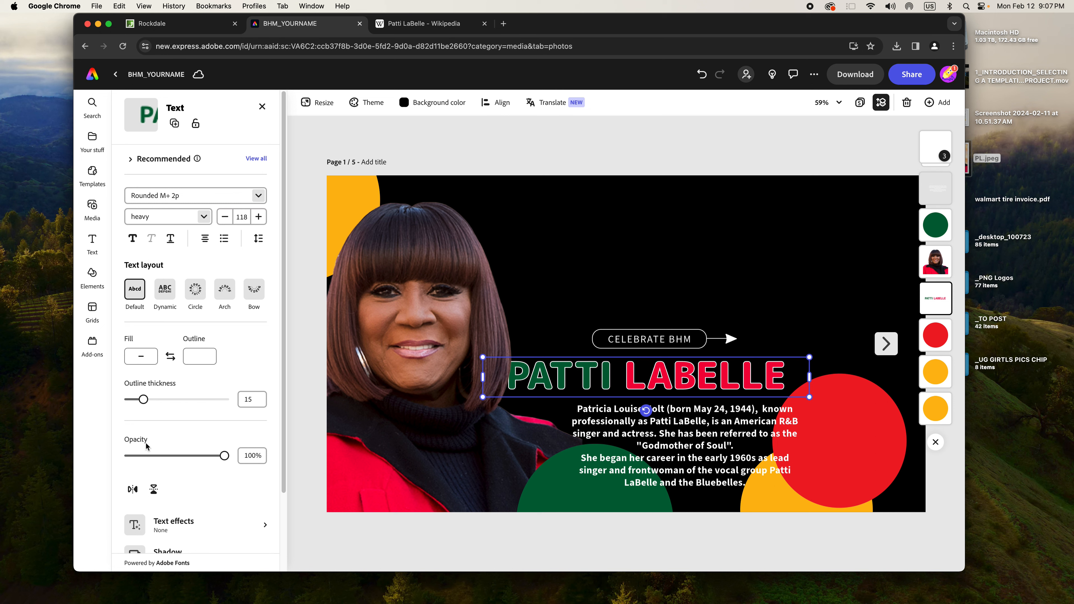
pyautogui.moveTo(143, 402)
pyautogui.mouseDown()
pyautogui.moveTo(166, 402)
pyautogui.moveTo(135, 405)
pyautogui.mouseUp()
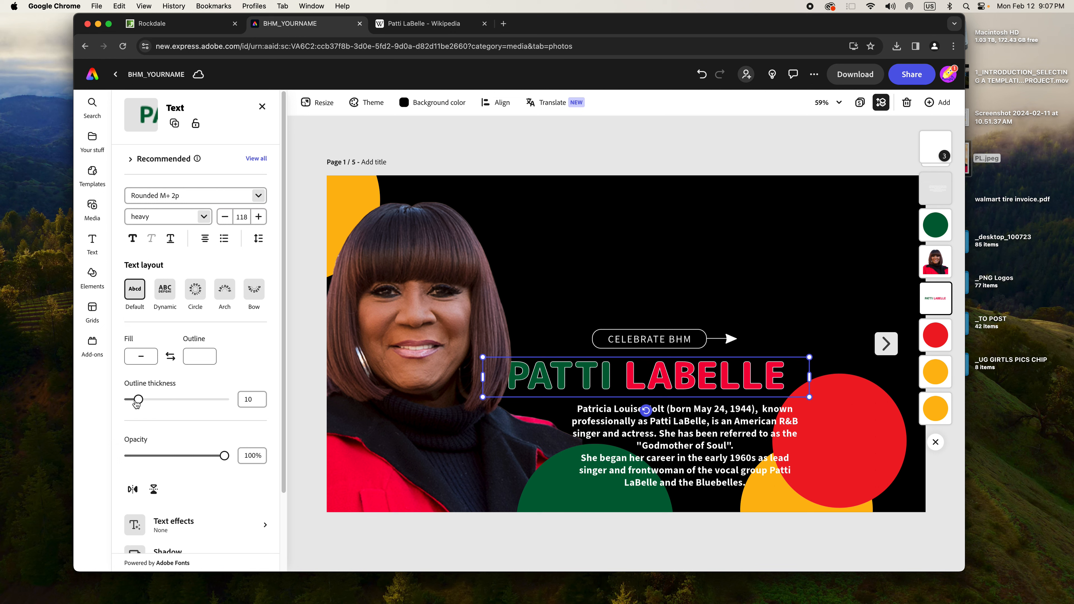
pyautogui.click(579, 154)
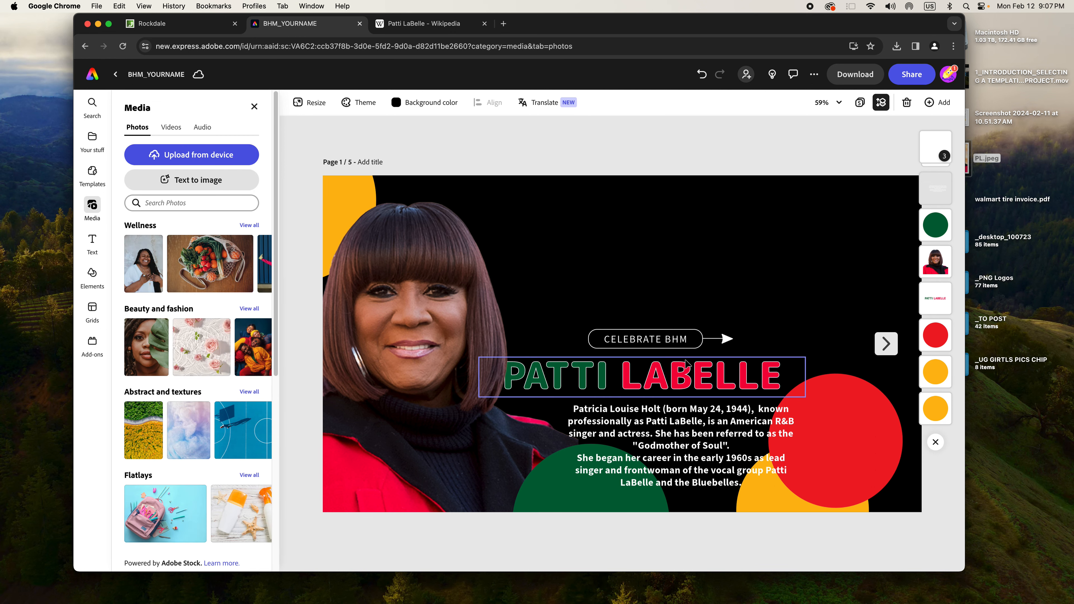
# Step: Move the red circle to the page's upper right, one yellow circle to its lower-right corner and the other to the top edge beside the portrait
pyautogui.moveTo(837, 454); pyautogui.dragTo(559, 236)
pyautogui.click(808, 518)
pyautogui.moveTo(806, 506); pyautogui.dragTo(883, 504)
pyautogui.moveTo(688, 252); pyautogui.dragTo(777, 257)
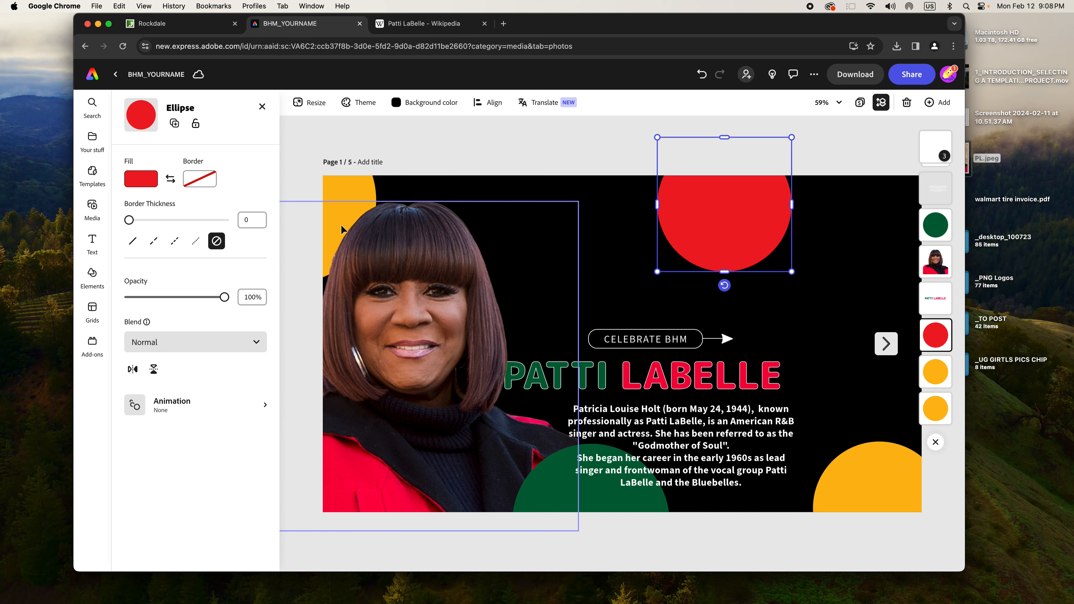
pyautogui.moveTo(342, 229); pyautogui.dragTo(580, 170)
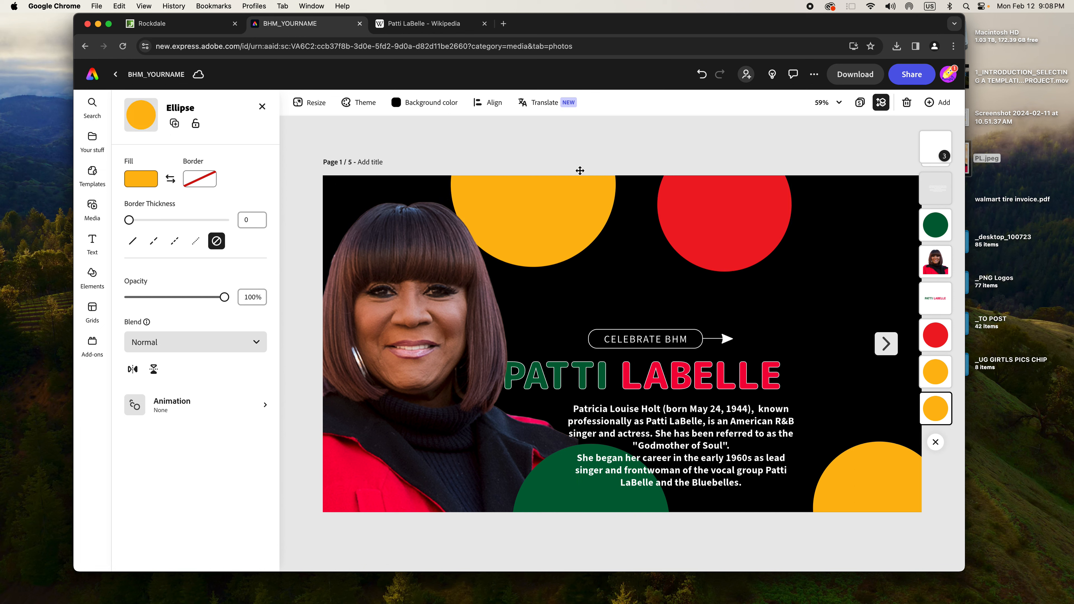
pyautogui.moveTo(744, 210); pyautogui.dragTo(856, 244)
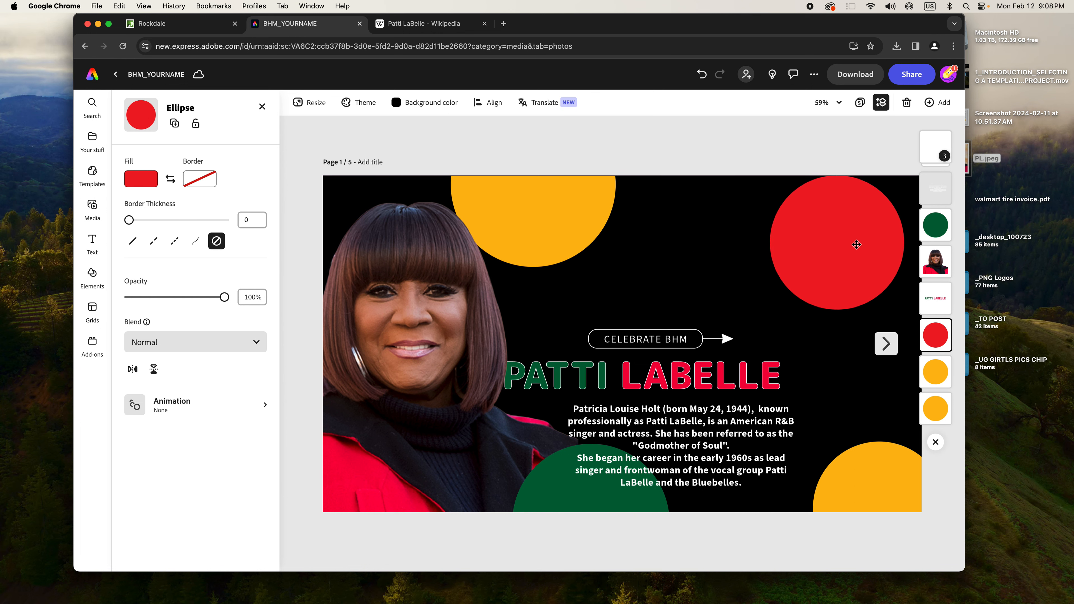
pyautogui.click(726, 155)
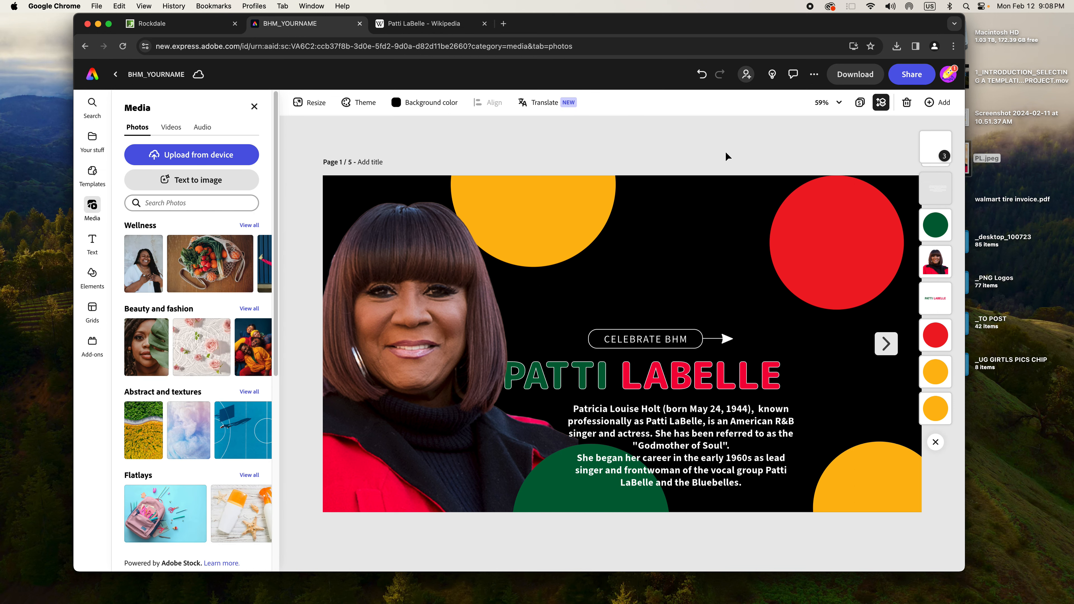
pyautogui.moveTo(616, 35); pyautogui.dragTo(663, 26)
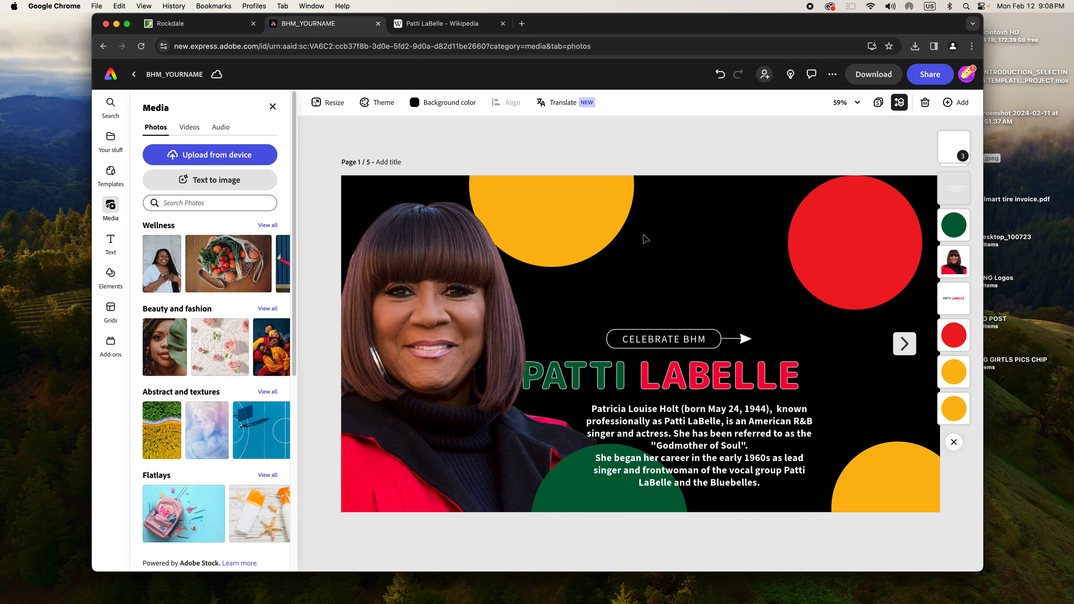
pyautogui.click(492, 332)
pyautogui.click(648, 364)
pyautogui.click(709, 446)
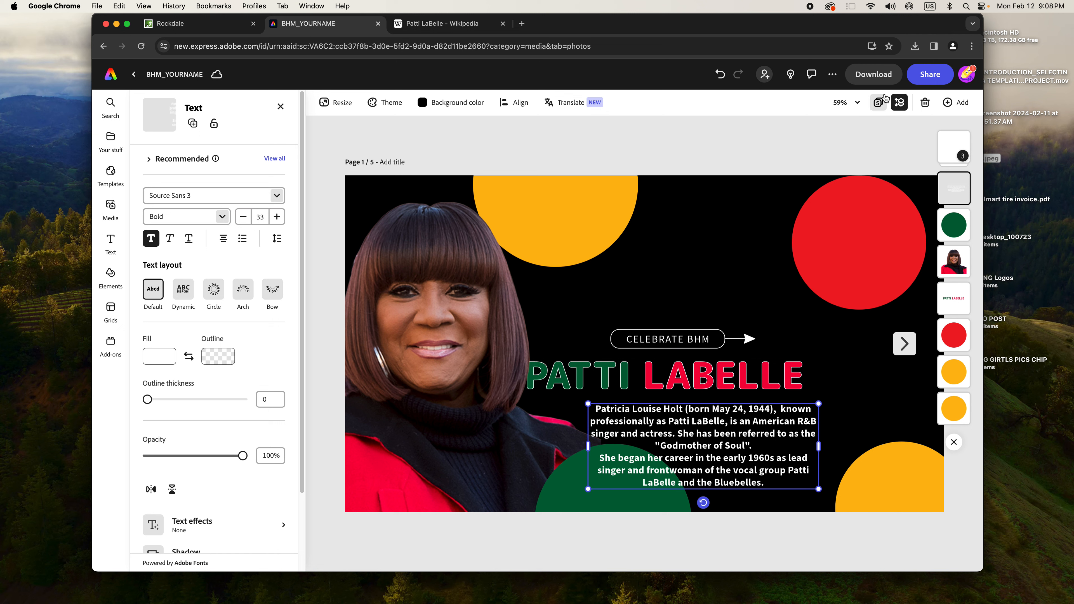
# Step: Duplicate the finished Patti LaBelle page, compare it with the original and return to the copy on page 2
pyautogui.click(953, 105)
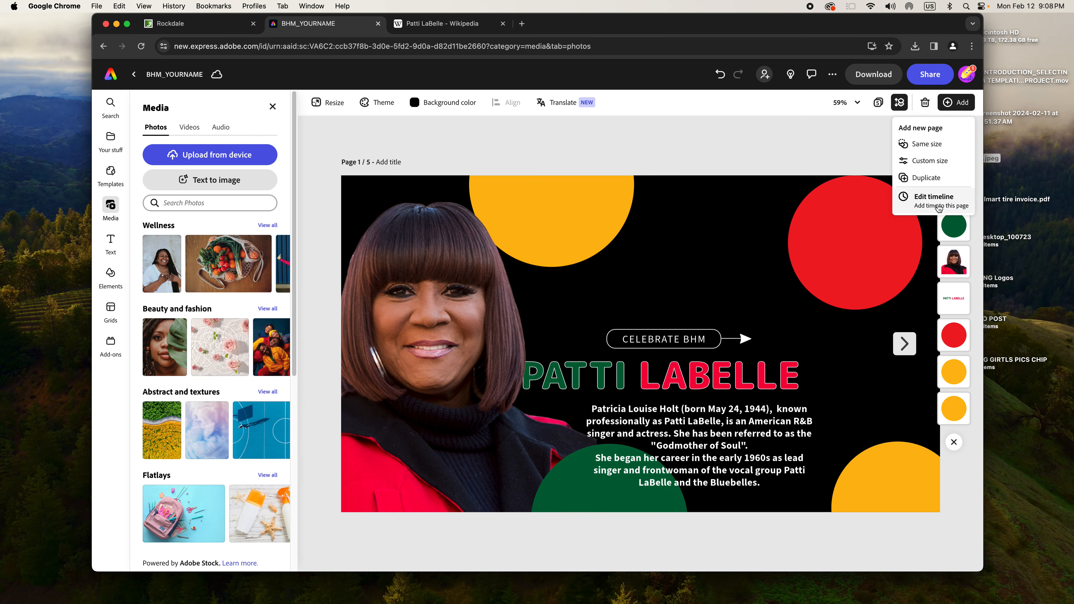
pyautogui.click(829, 139)
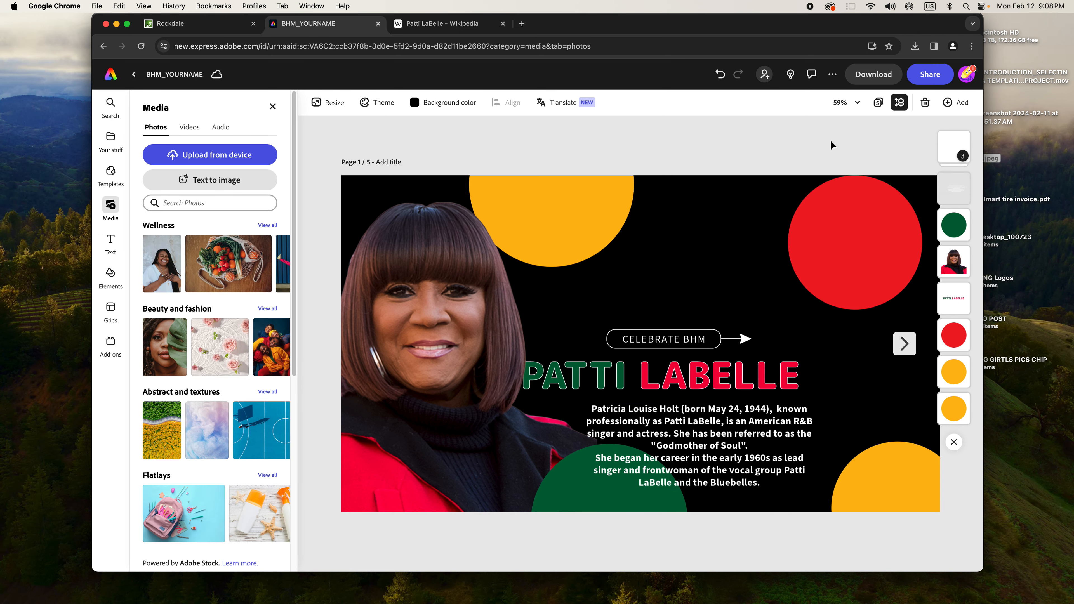
pyautogui.click(956, 107)
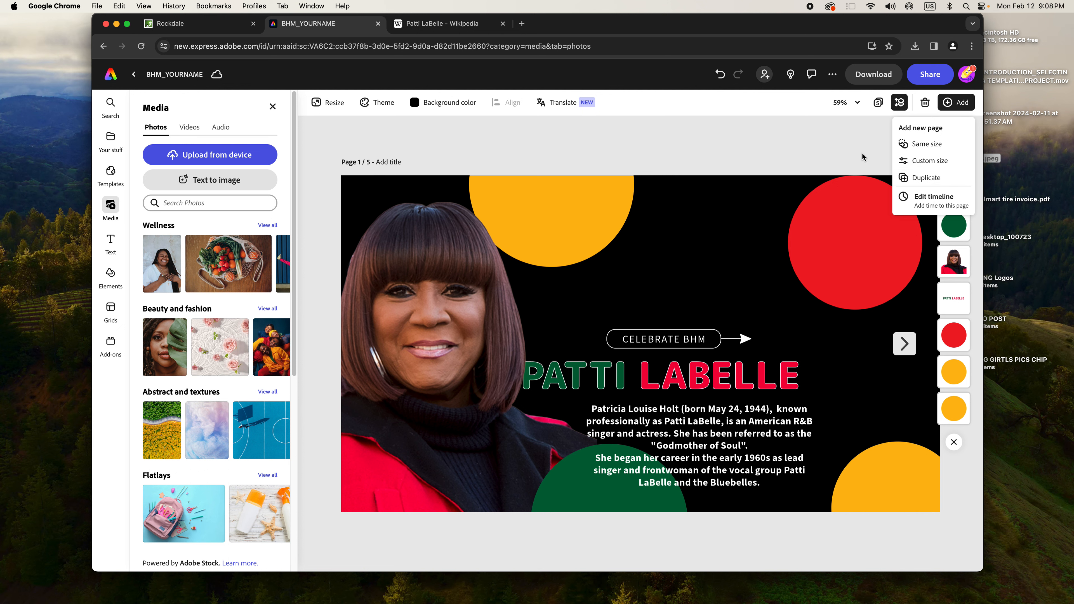
pyautogui.click(862, 153)
pyautogui.click(957, 102)
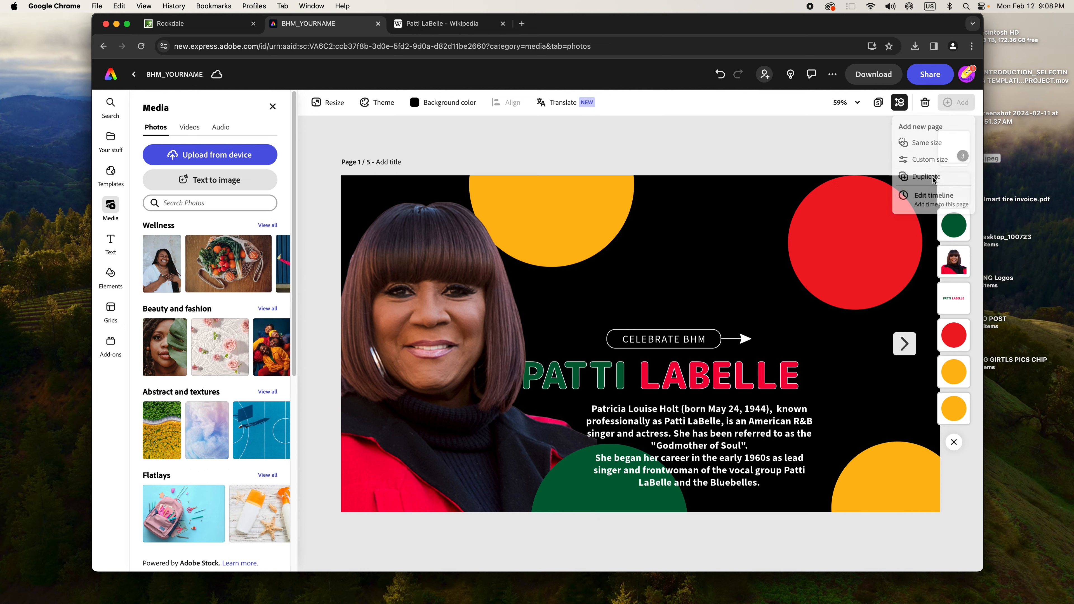
pyautogui.click(904, 177)
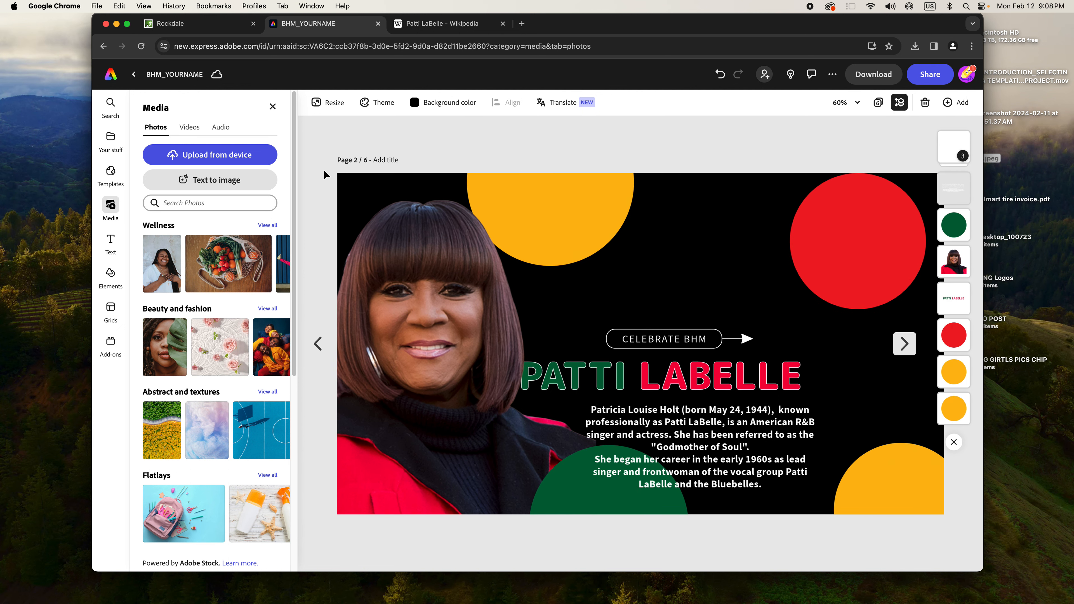
pyautogui.click(317, 345)
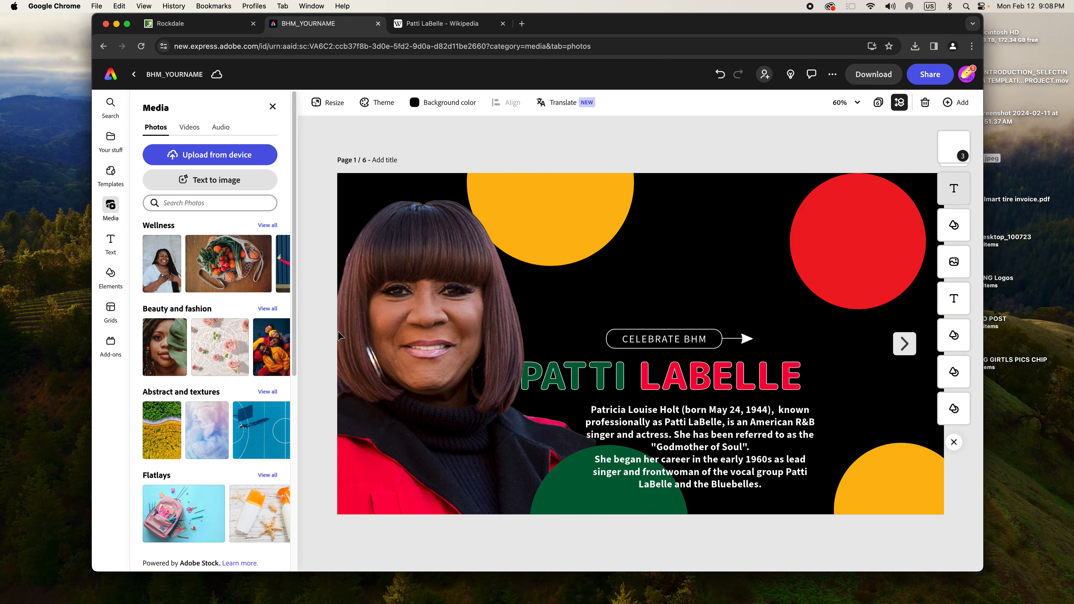
pyautogui.click(905, 343)
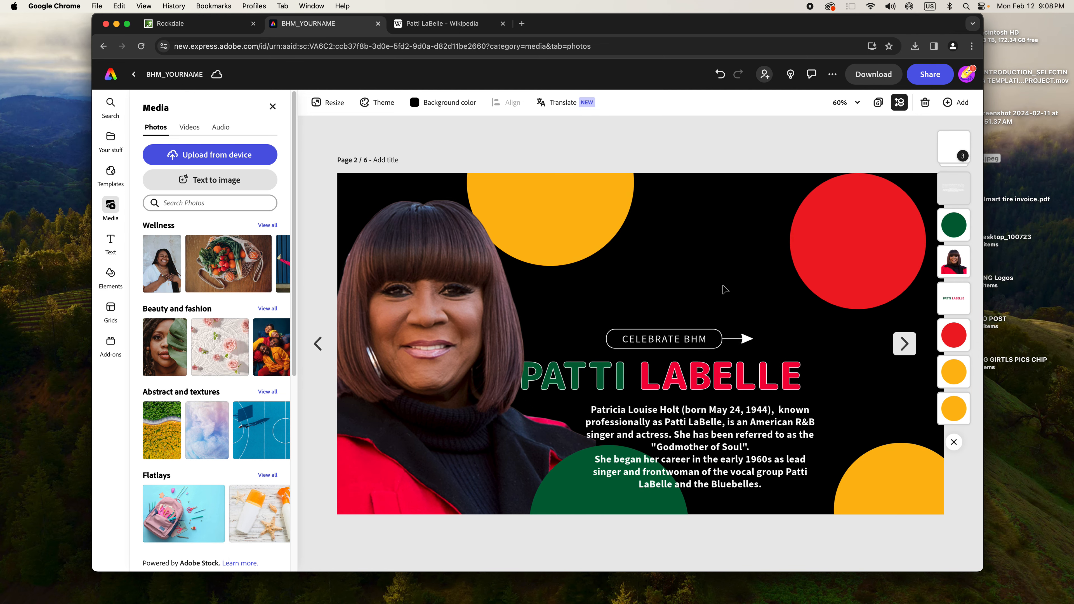
# Step: On page 2, delete the portrait and replace the title text with MUHAMMAD ALI
pyautogui.click(439, 351)
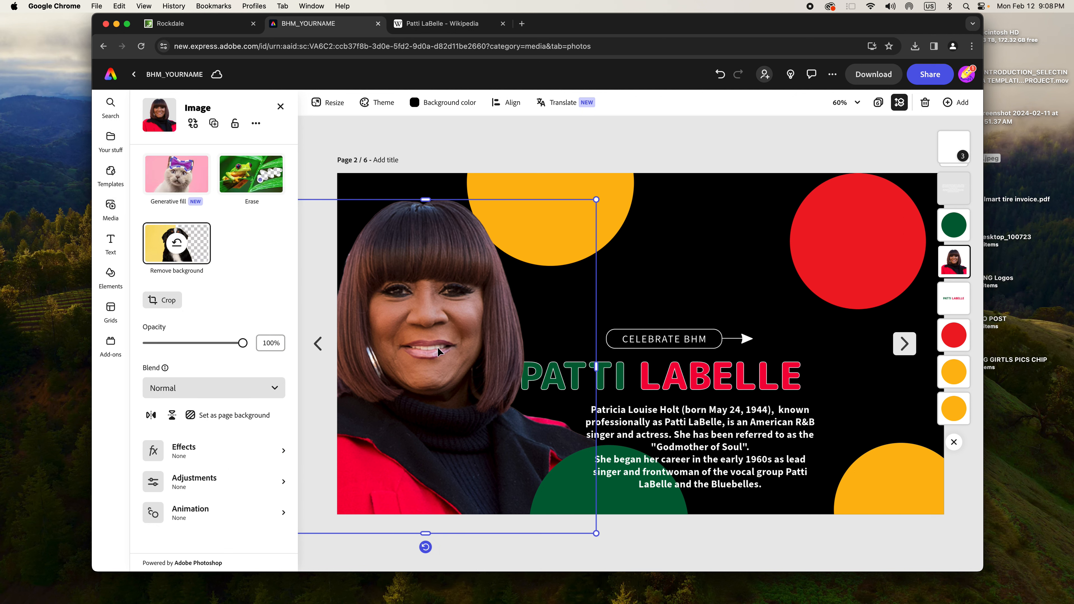
pyautogui.press('BackSpace')
pyautogui.click(666, 379)
pyautogui.click(665, 383)
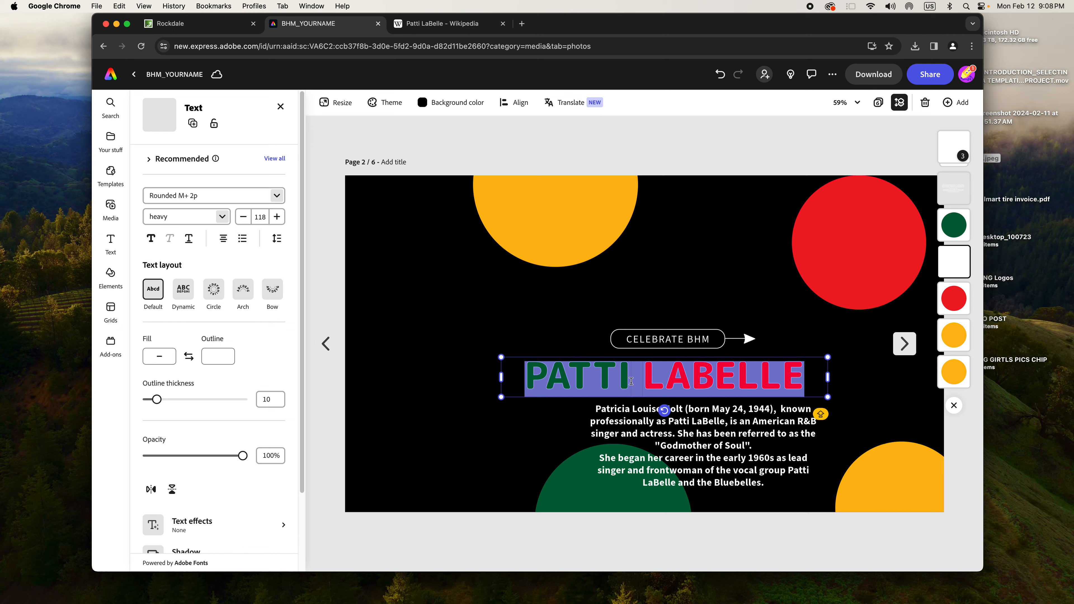
pyautogui.write('MUHAMM')
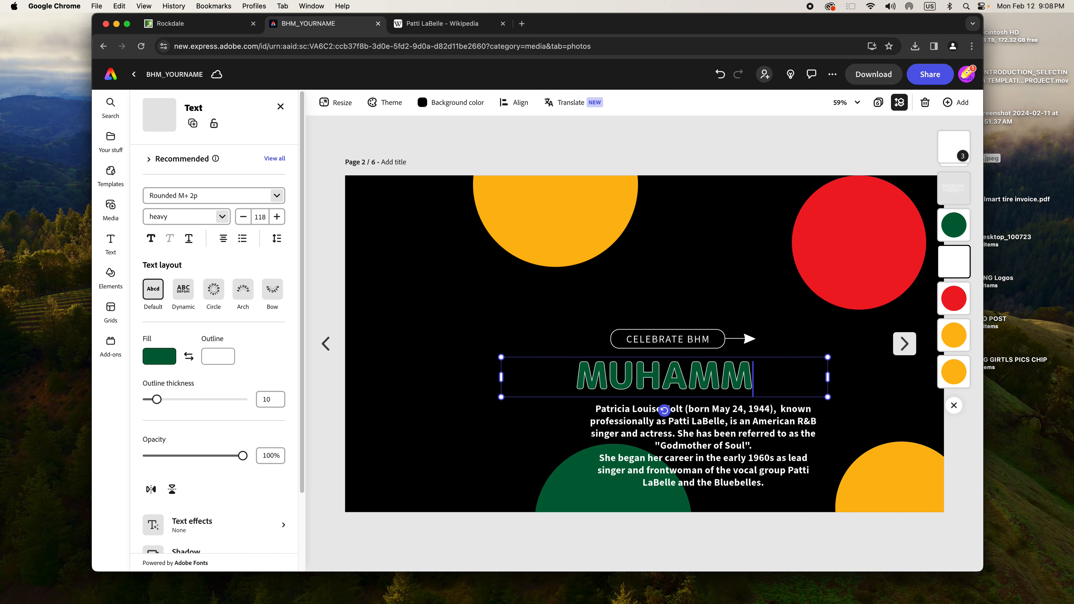
pyautogui.write('AD ALI')
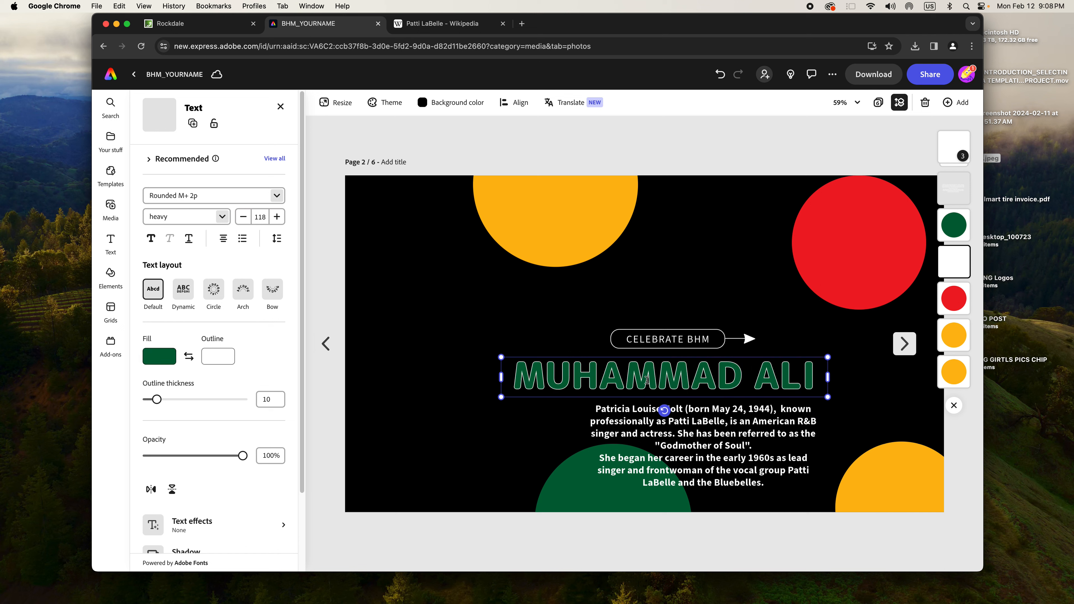
# Step: Switch to the browser tab with the Patti LaBelle article and search Google Images for Muhammad Ali
pyautogui.click(448, 28)
pyautogui.scroll(-15, 423, 169)
pyautogui.scroll(15, 486, 182)
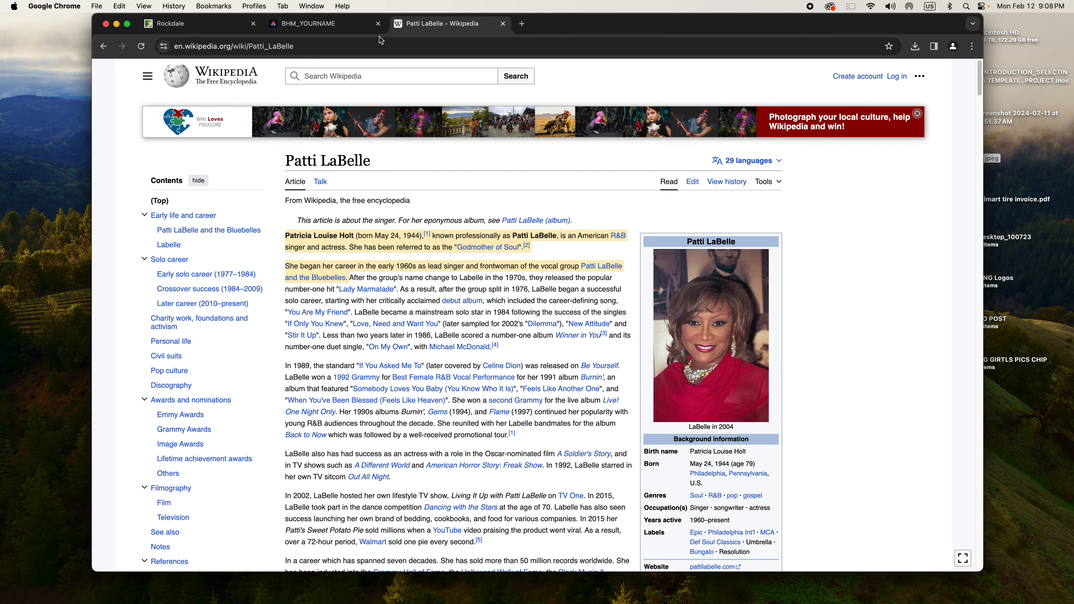
pyautogui.moveTo(569, 37); pyautogui.dragTo(575, 85)
pyautogui.doubleClick(304, 102)
pyautogui.press('super+a')
pyautogui.write('MUHAMM')
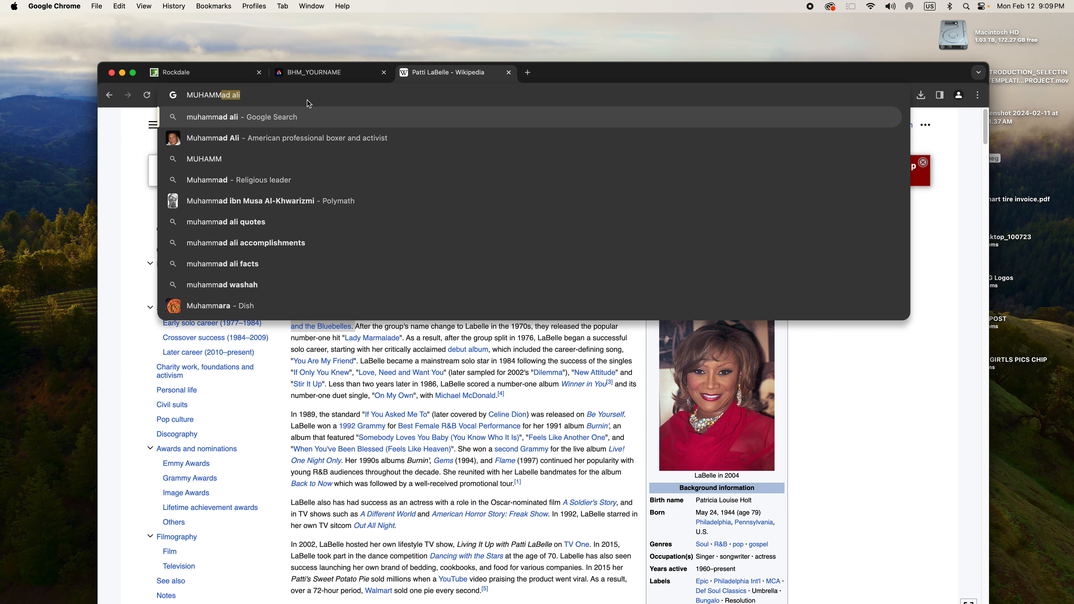
pyautogui.click(283, 135)
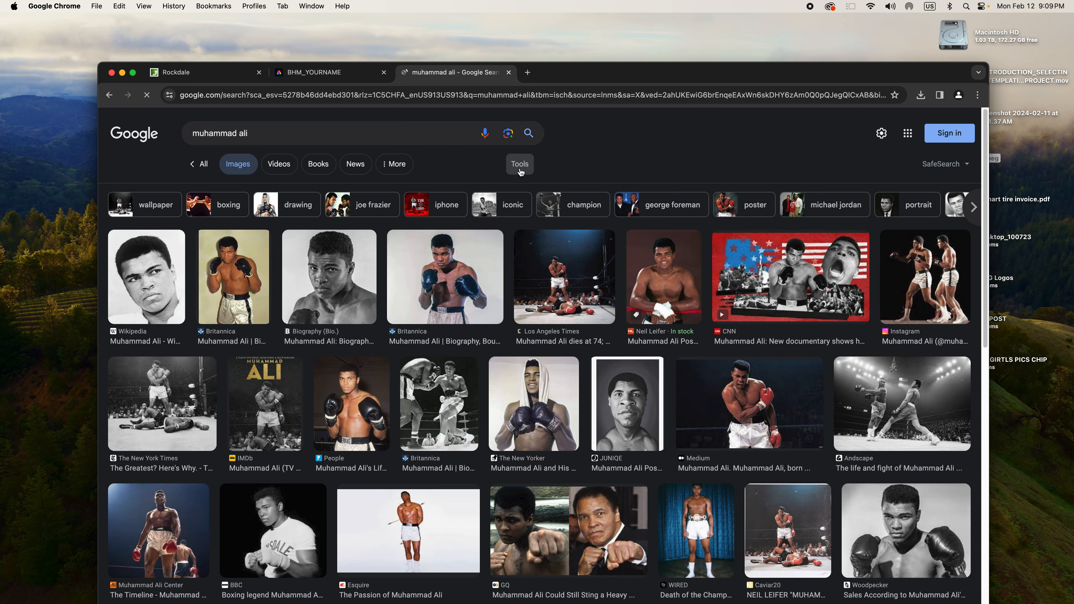
# Step: Filter the Muhammad Ali image results to the Large size
pyautogui.click(520, 169)
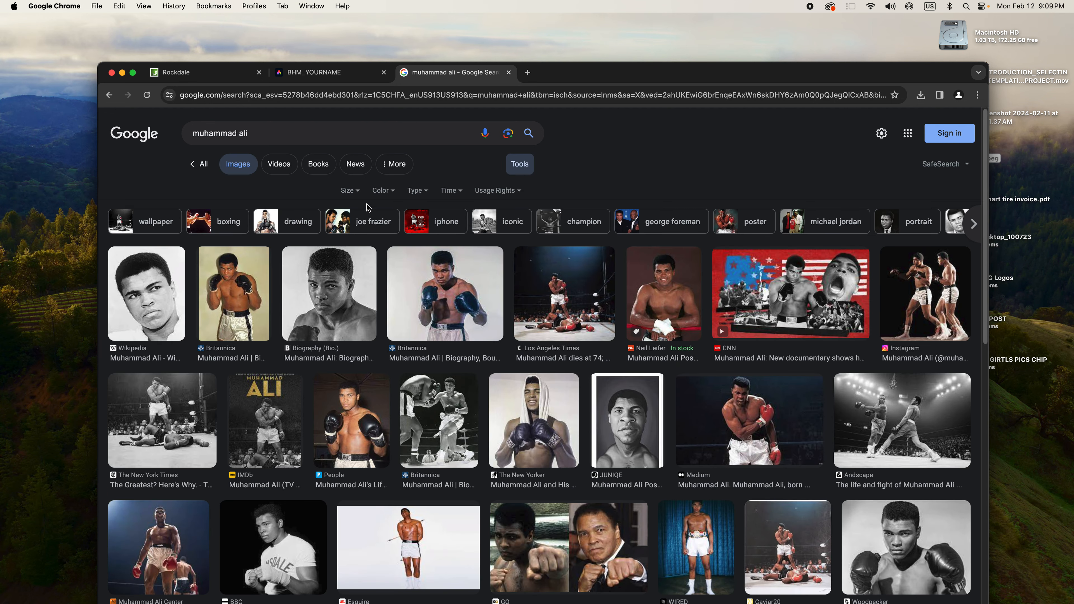
pyautogui.click(357, 196)
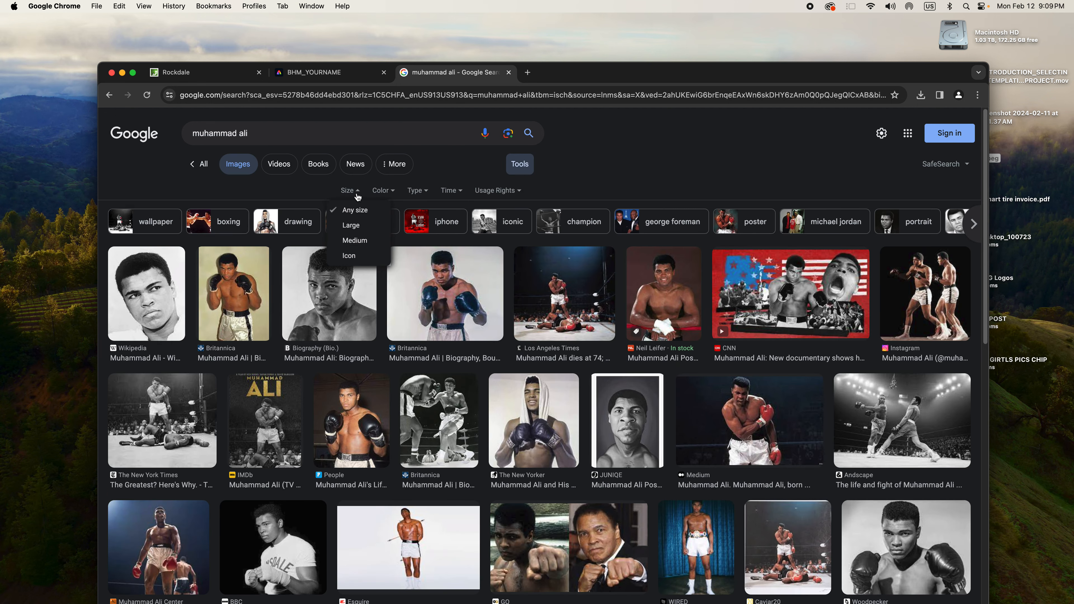
pyautogui.click(357, 225)
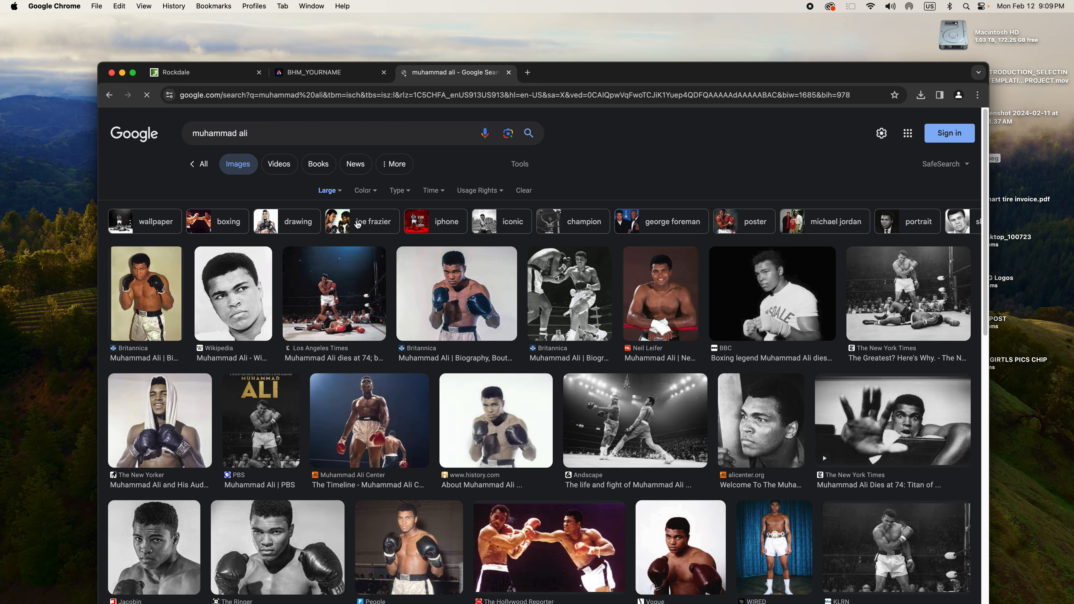
pyautogui.moveTo(634, 71); pyautogui.dragTo(602, 22)
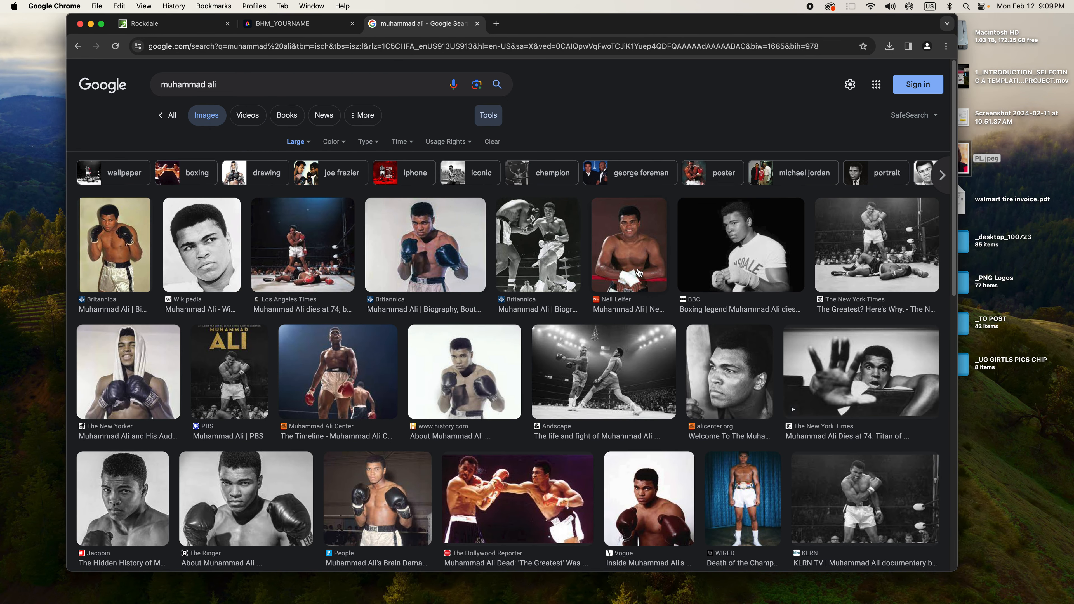
# Step: Save the BBC photo of Muhammad Ali in a white shirt to the Desktop under the name MA
pyautogui.click(746, 266)
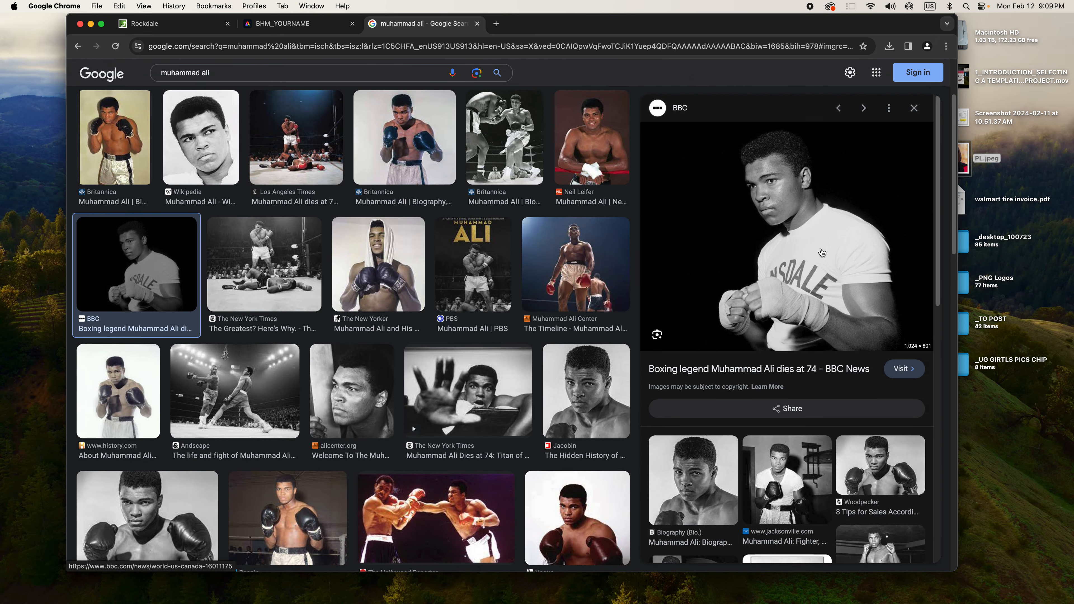
pyautogui.rightClick(810, 287)
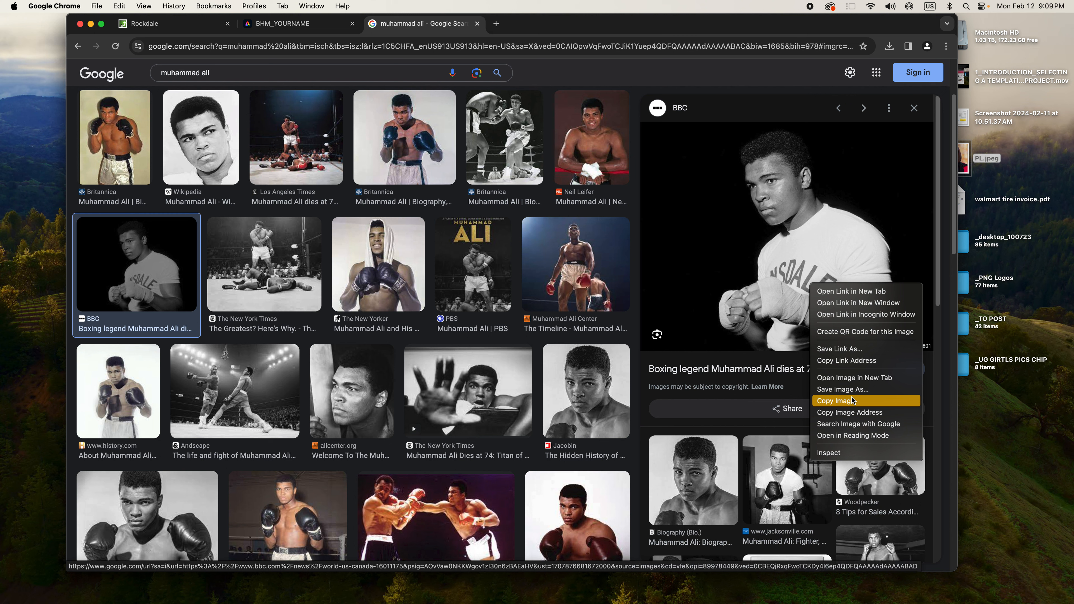
pyautogui.click(853, 389)
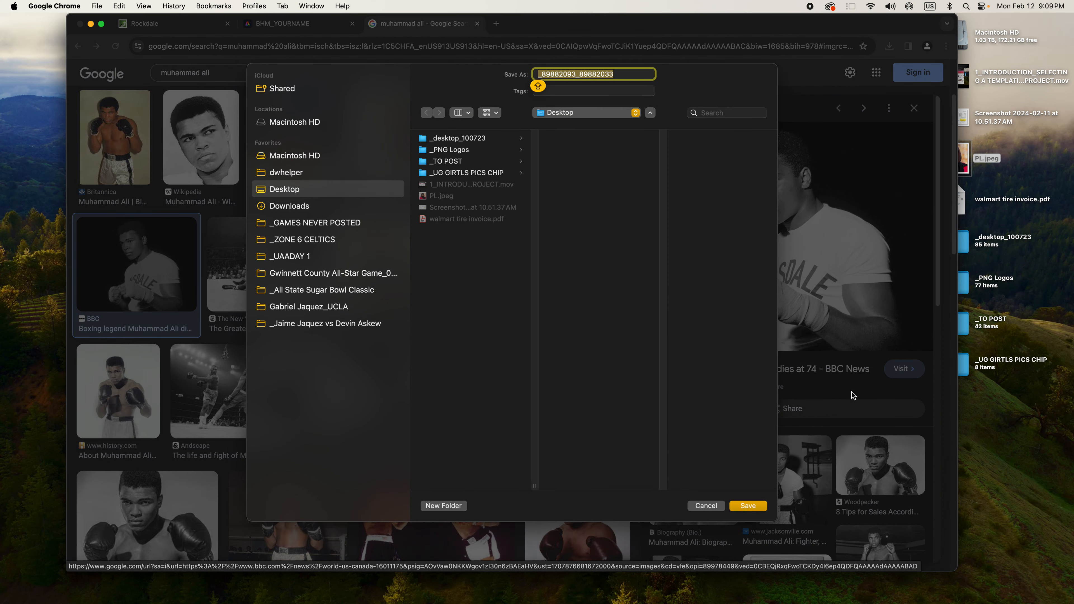
pyautogui.write('MA')
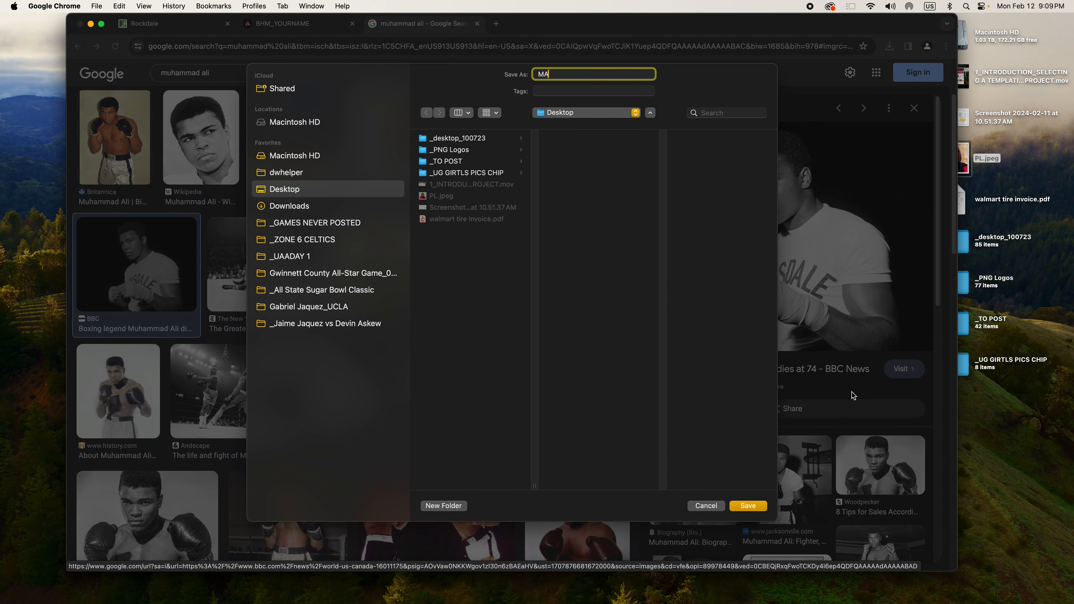
pyautogui.click(601, 435)
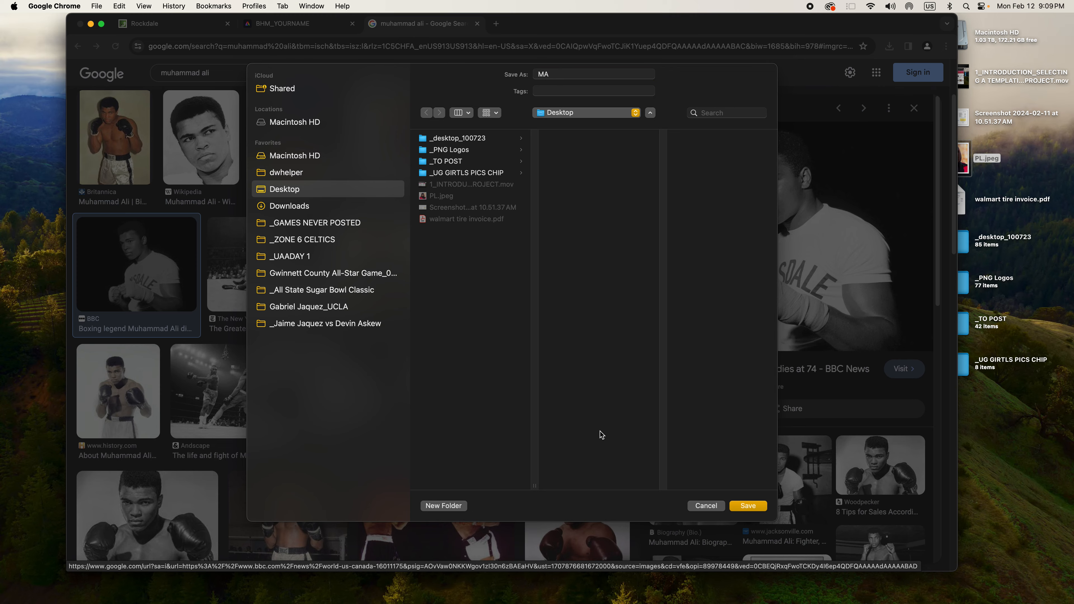
pyautogui.click(749, 506)
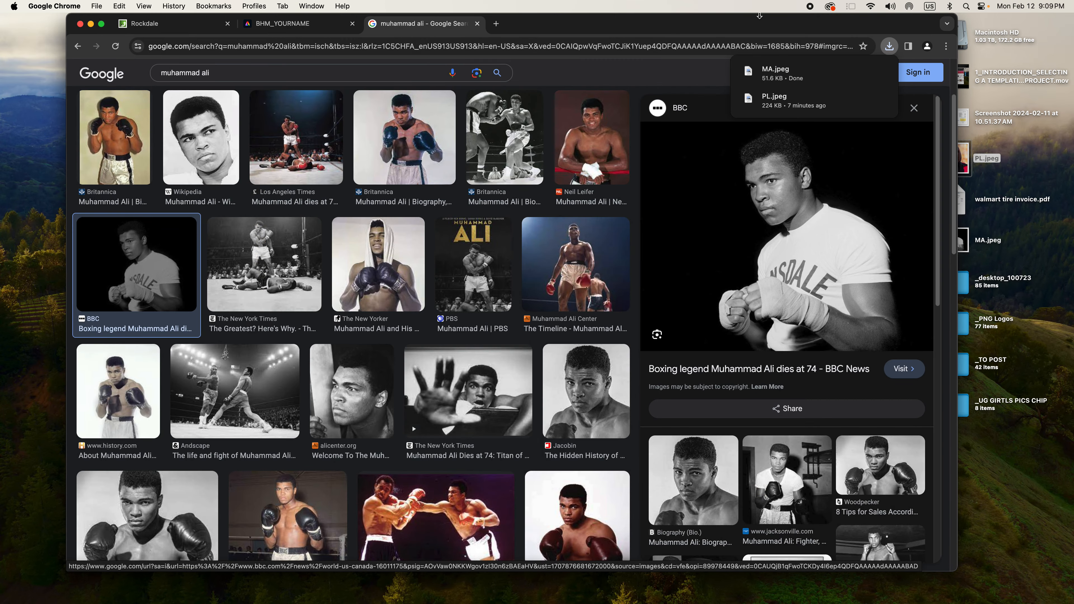
# Step: Return to the BHM_YOURNAME project, place MA.jpeg from the desktop on page 2 and remove its background
pyautogui.click(274, 15)
pyautogui.moveTo(588, 19); pyautogui.dragTo(428, 19)
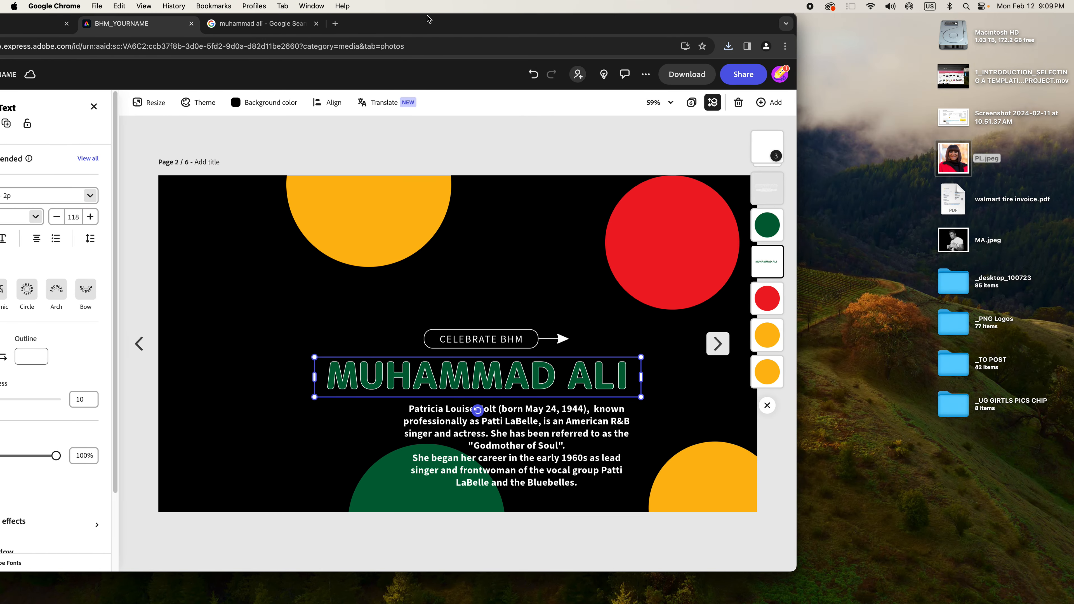
pyautogui.moveTo(946, 251); pyautogui.dragTo(481, 292)
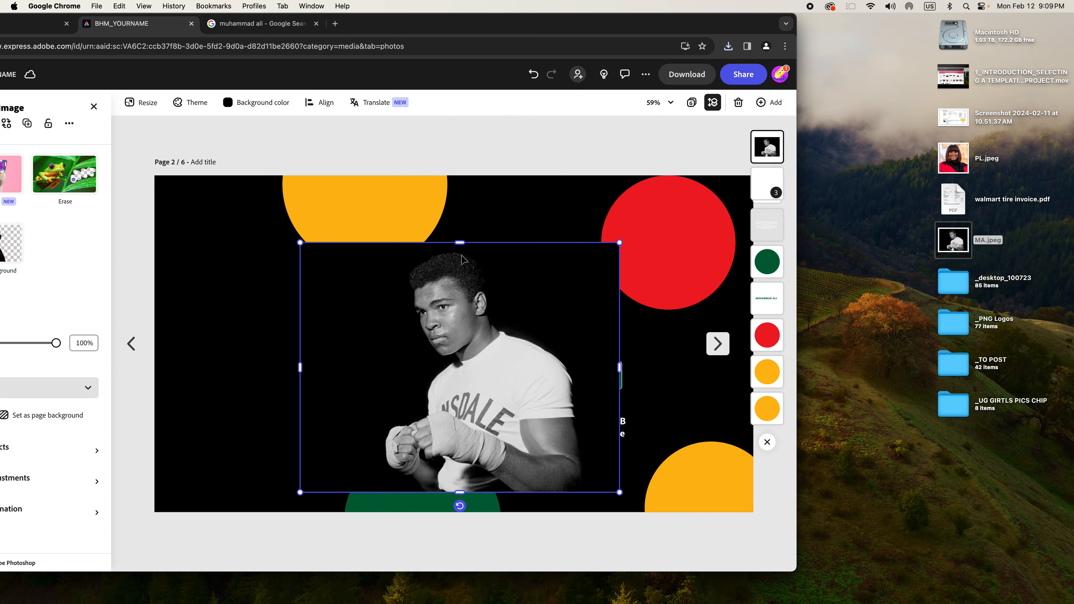
pyautogui.moveTo(408, 29); pyautogui.dragTo(623, 30)
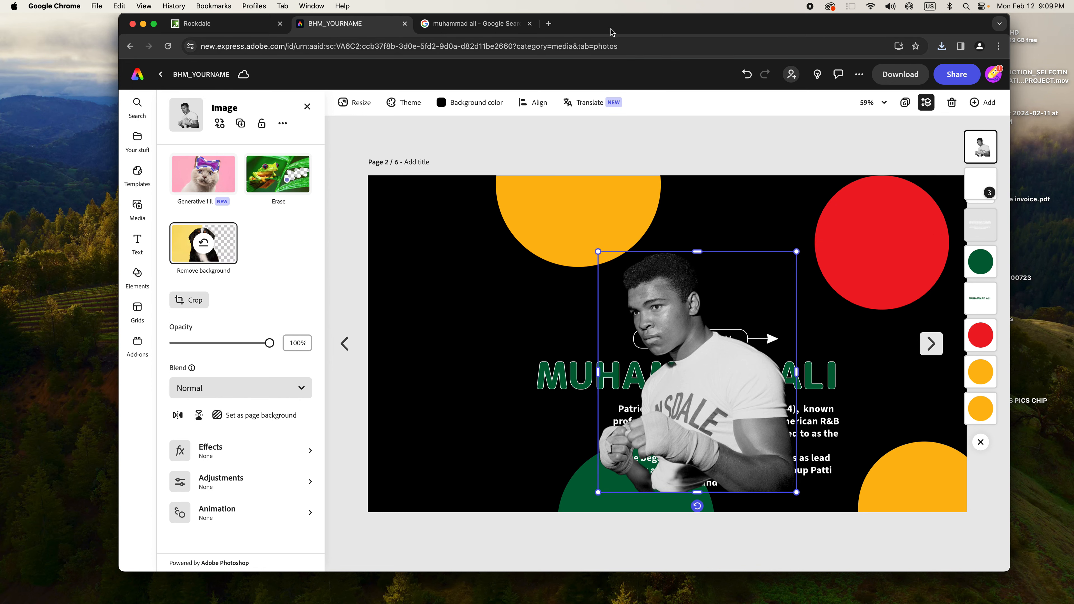
# Step: Enlarge the Muhammad Ali portrait until it fills the height of page 2 and reposition it over the page
pyautogui.moveTo(637, 17); pyautogui.dragTo(413, 14)
pyautogui.moveTo(573, 251); pyautogui.dragTo(732, 60)
pyautogui.moveTo(587, 344); pyautogui.dragTo(656, 456)
pyautogui.moveTo(688, 285); pyautogui.dragTo(576, 280)
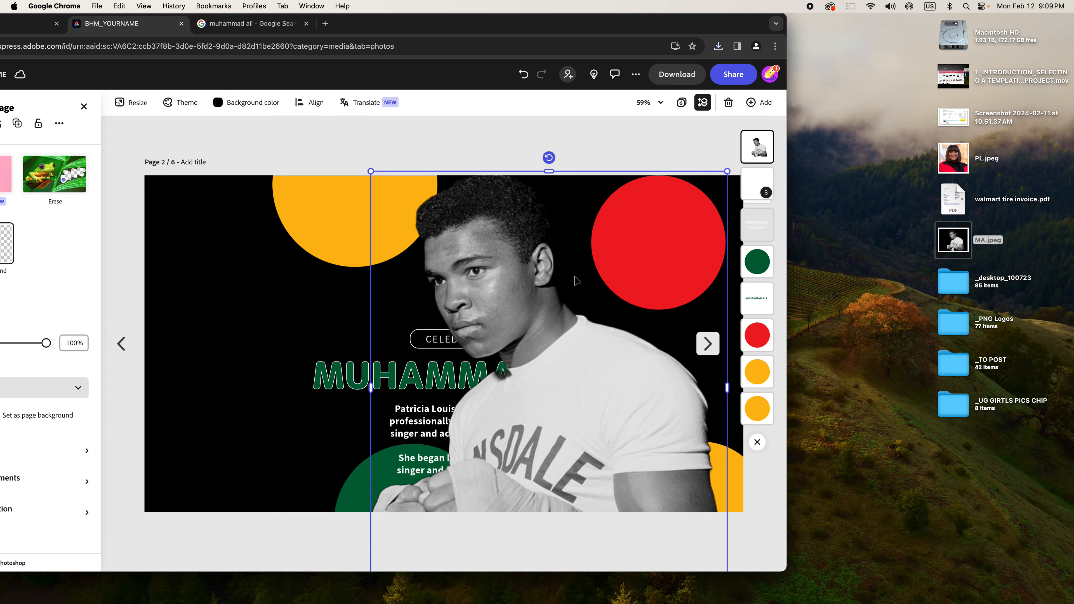
pyautogui.moveTo(570, 341); pyautogui.dragTo(579, 429)
# Step: Move the red circle to the page's upper left, the portrait against the right edge and the MUHAMMAD ALI title to the left
pyautogui.moveTo(665, 228); pyautogui.dragTo(268, 240)
pyautogui.moveTo(460, 278); pyautogui.dragTo(236, 189)
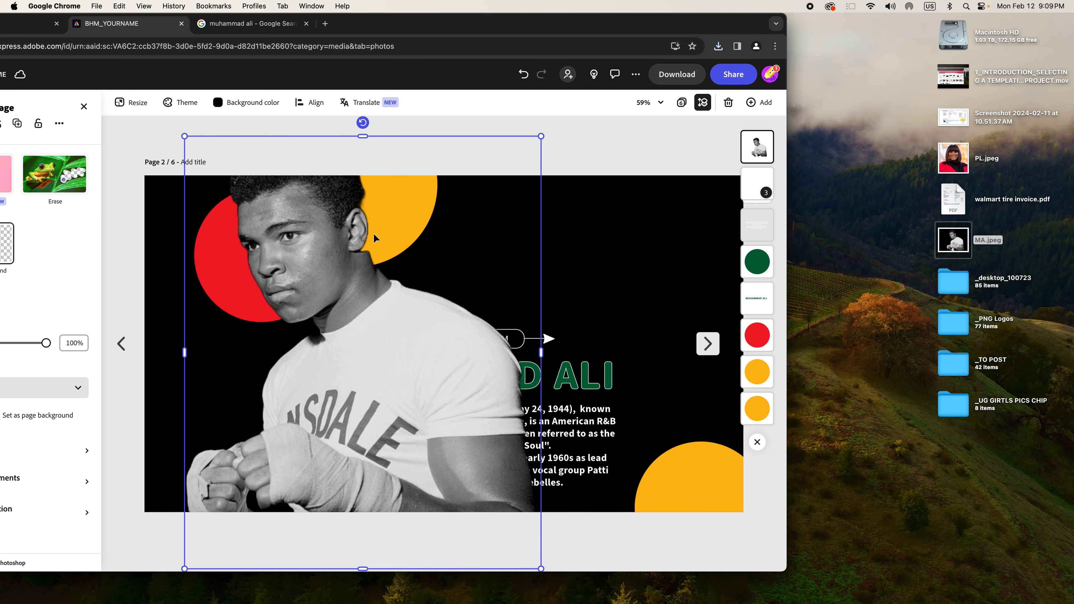
pyautogui.moveTo(372, 292); pyautogui.dragTo(671, 333)
pyautogui.moveTo(443, 366); pyautogui.dragTo(334, 374)
pyautogui.moveTo(632, 437)
pyautogui.mouseDown()
pyautogui.moveTo(487, 440)
pyautogui.moveTo(638, 440)
pyautogui.mouseUp()
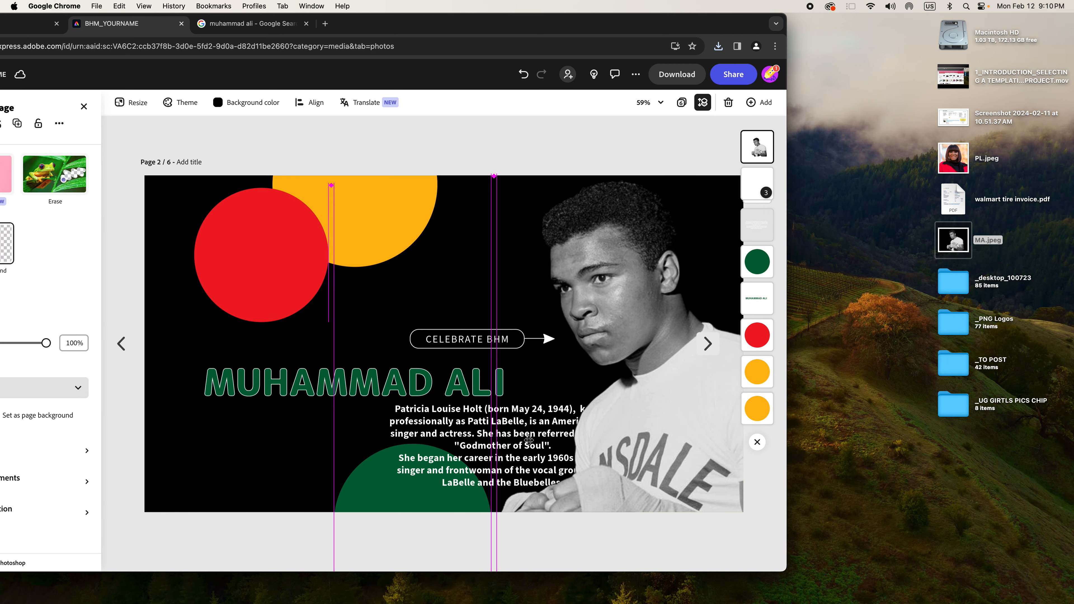
# Step: Move the biography under the title, widen it to nearly the title's width, and centre the CELEBRATE BHM label above the title
pyautogui.moveTo(427, 442); pyautogui.dragTo(258, 444)
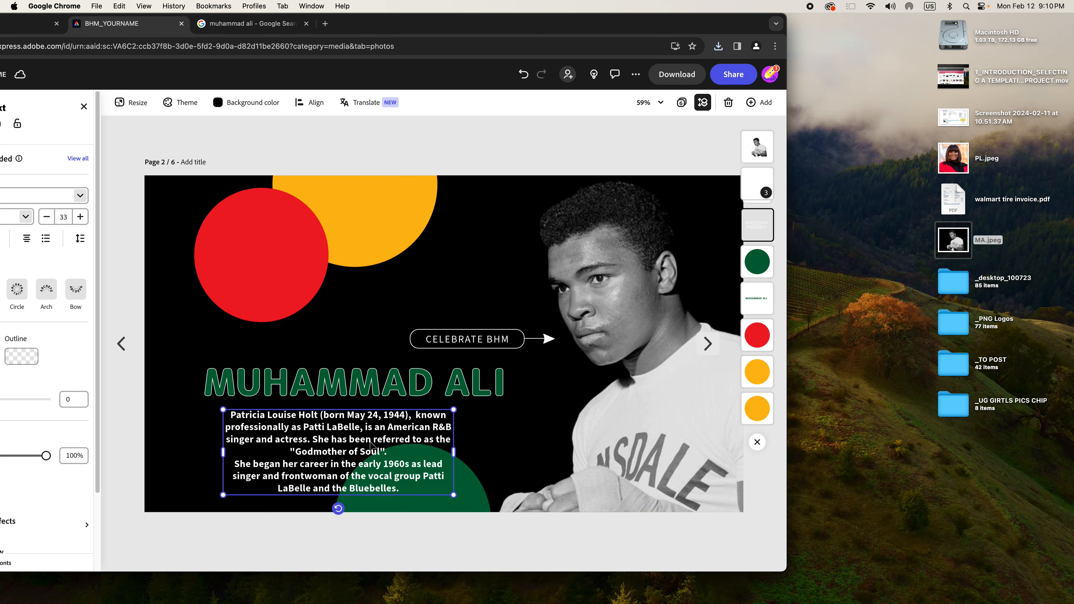
pyautogui.moveTo(454, 449); pyautogui.dragTo(518, 451)
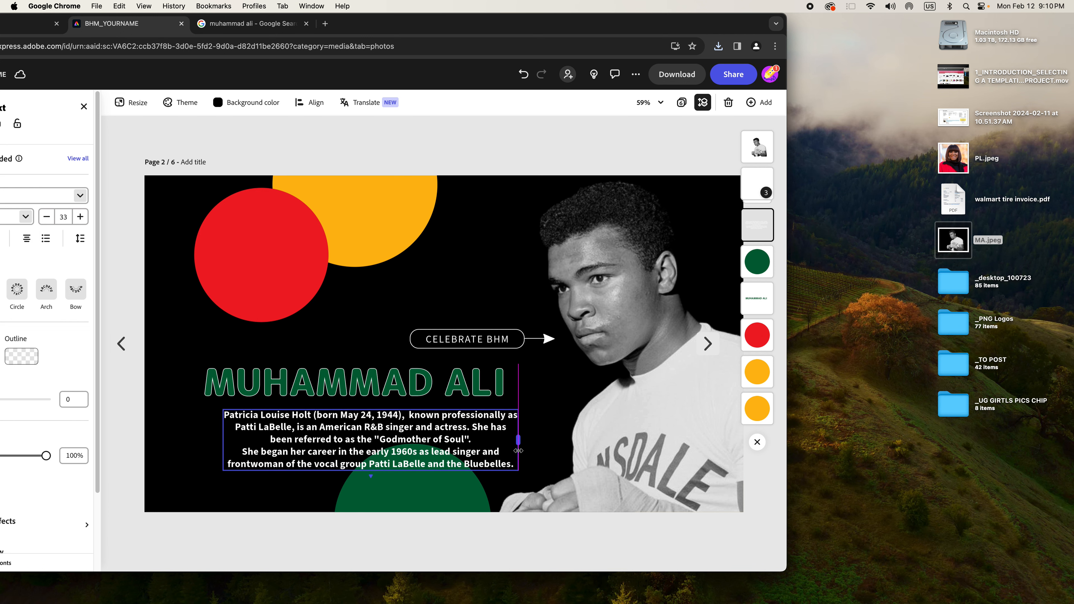
pyautogui.moveTo(436, 449); pyautogui.dragTo(413, 446)
pyautogui.click(463, 348)
pyautogui.moveTo(463, 349); pyautogui.dragTo(358, 360)
# Step: Shrink the red circle and set it inside the yellow circle, shifting the yellow circle slightly right and down
pyautogui.moveTo(251, 321); pyautogui.dragTo(159, 355)
pyautogui.moveTo(237, 221); pyautogui.dragTo(342, 217)
pyautogui.moveTo(393, 241); pyautogui.dragTo(423, 264)
pyautogui.click(337, 193)
pyautogui.moveTo(336, 193); pyautogui.dragTo(376, 201)
pyautogui.click(371, 151)
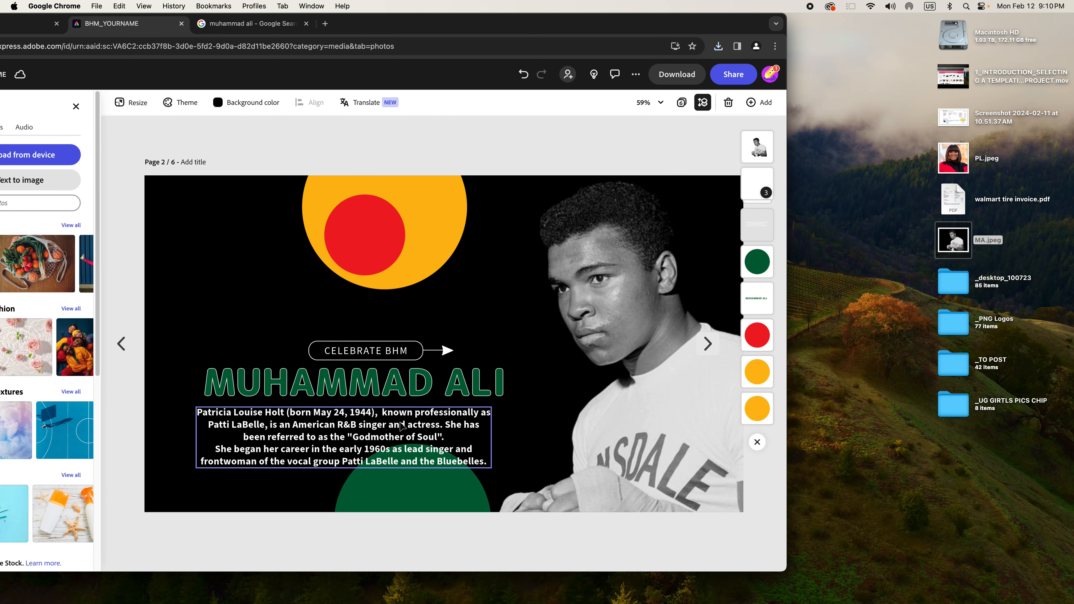
# Step: Move the green circle to the page's lower-left corner, then shift it together with the label, title and biography up and right
pyautogui.moveTo(400, 511); pyautogui.dragTo(166, 510)
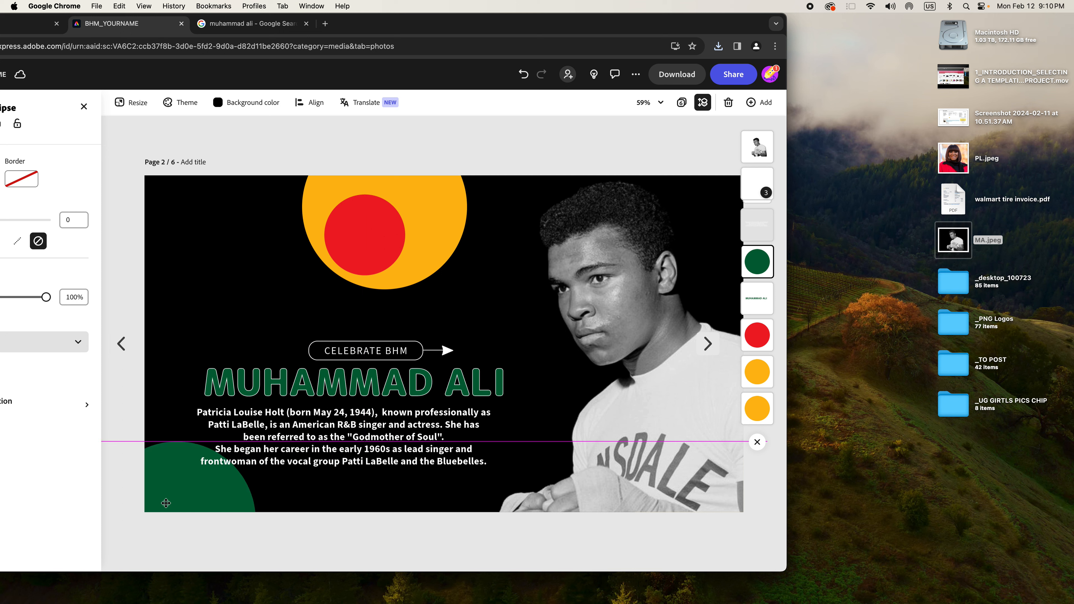
pyautogui.moveTo(245, 346); pyautogui.dragTo(441, 467)
pyautogui.moveTo(397, 436); pyautogui.dragTo(431, 403)
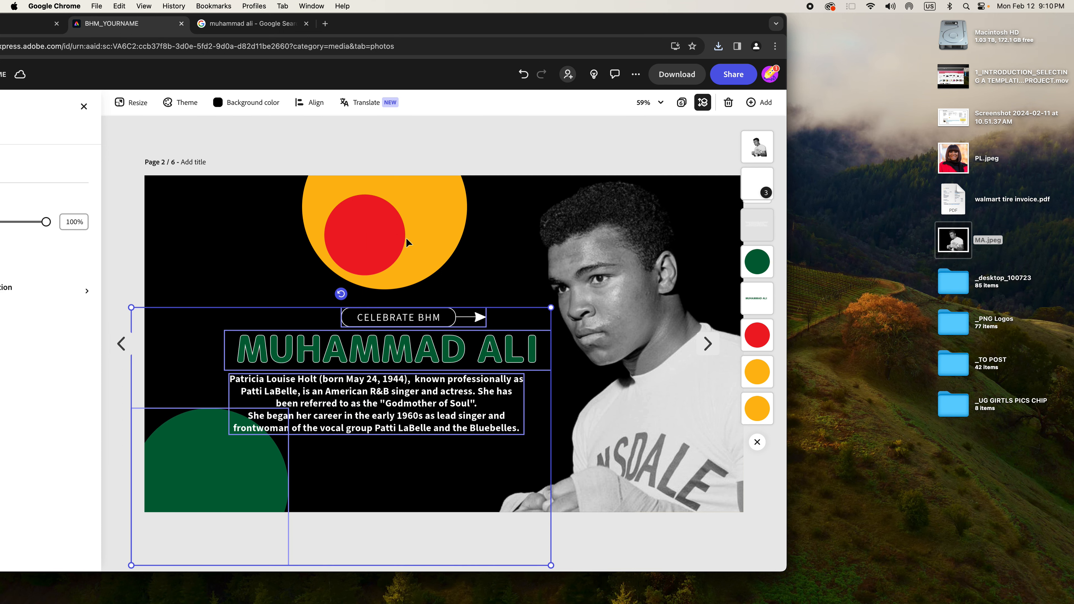
# Step: Enlarge the red circle again and place it overlapping the left side of the top yellow circle
pyautogui.click(362, 205)
pyautogui.click(320, 141)
pyautogui.moveTo(321, 235); pyautogui.dragTo(267, 241)
pyautogui.click(285, 125)
pyautogui.moveTo(324, 212); pyautogui.dragTo(336, 237)
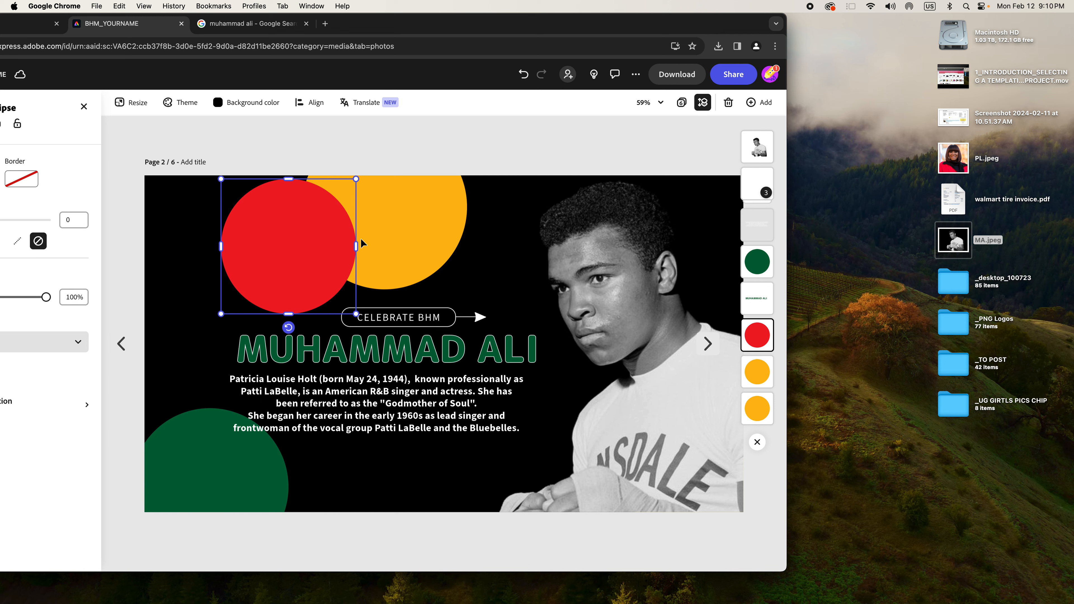
pyautogui.click(427, 132)
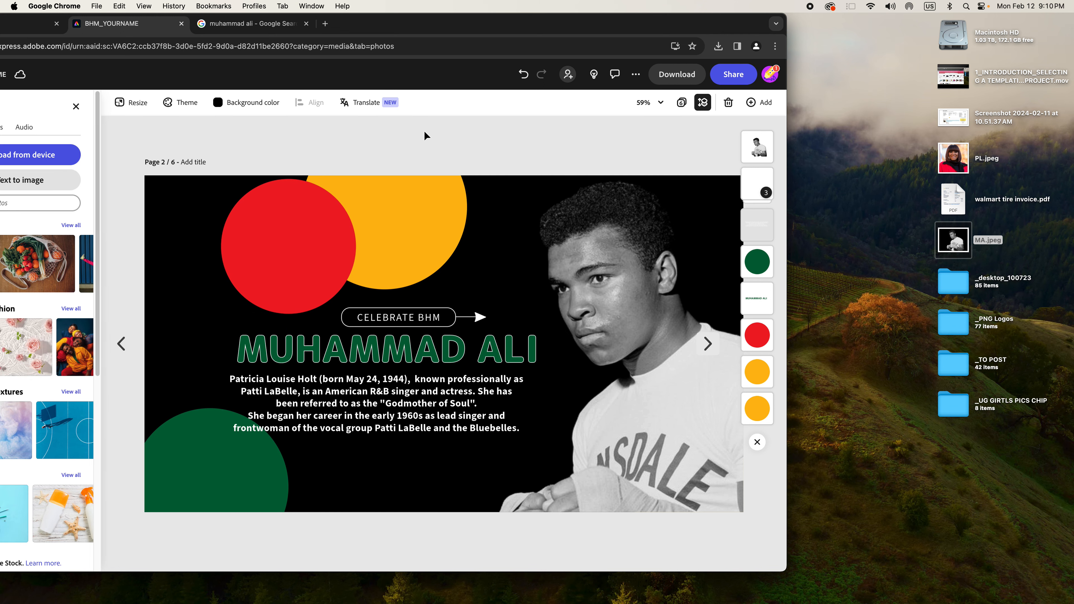
# Step: Look up Muhammad Ali's biographical details in the general Google results, then return to the BHM_YOURNAME project
pyautogui.click(439, 390)
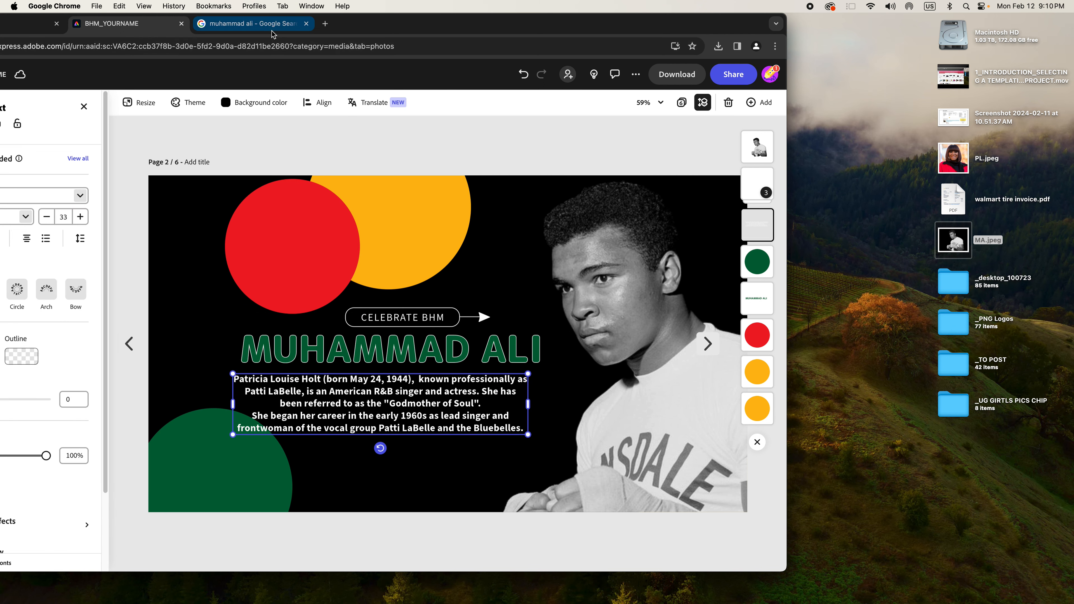
pyautogui.click(272, 28)
pyautogui.scroll(3, 374, 231)
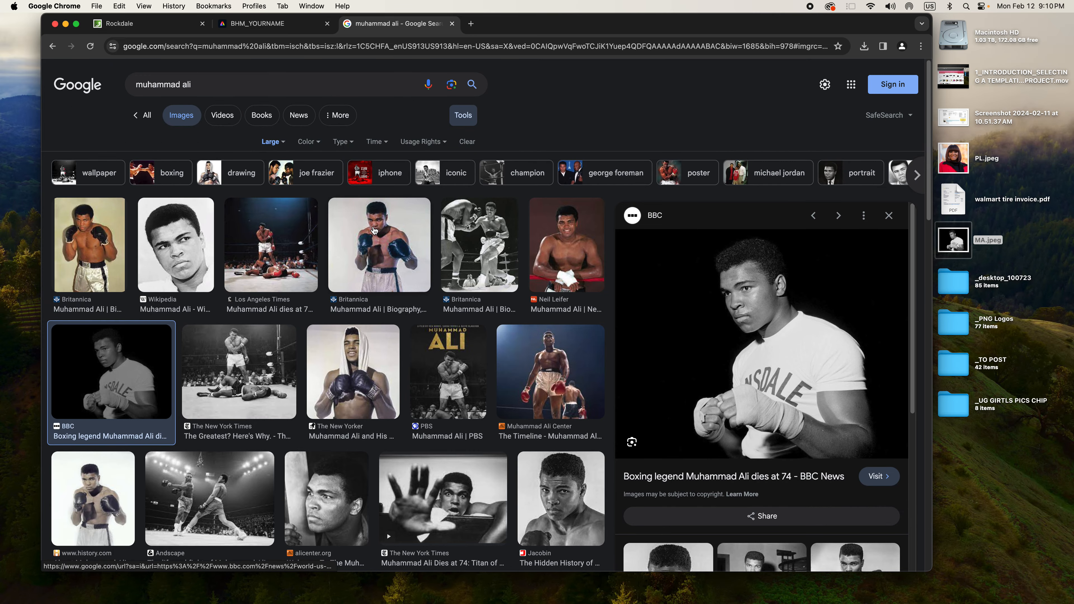
pyautogui.click(144, 115)
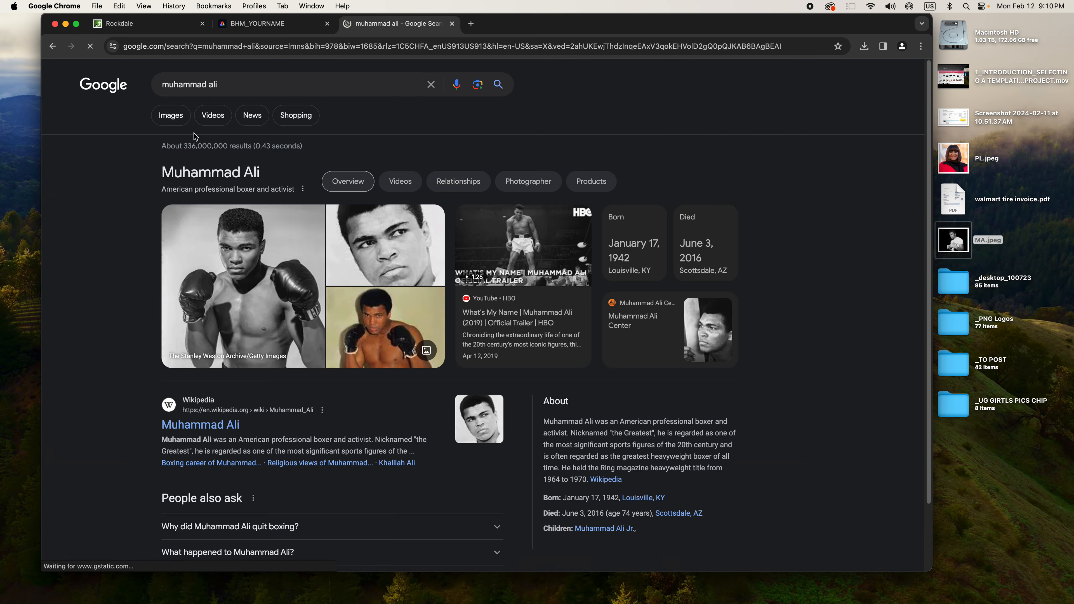
pyautogui.moveTo(558, 26); pyautogui.dragTo(510, 25)
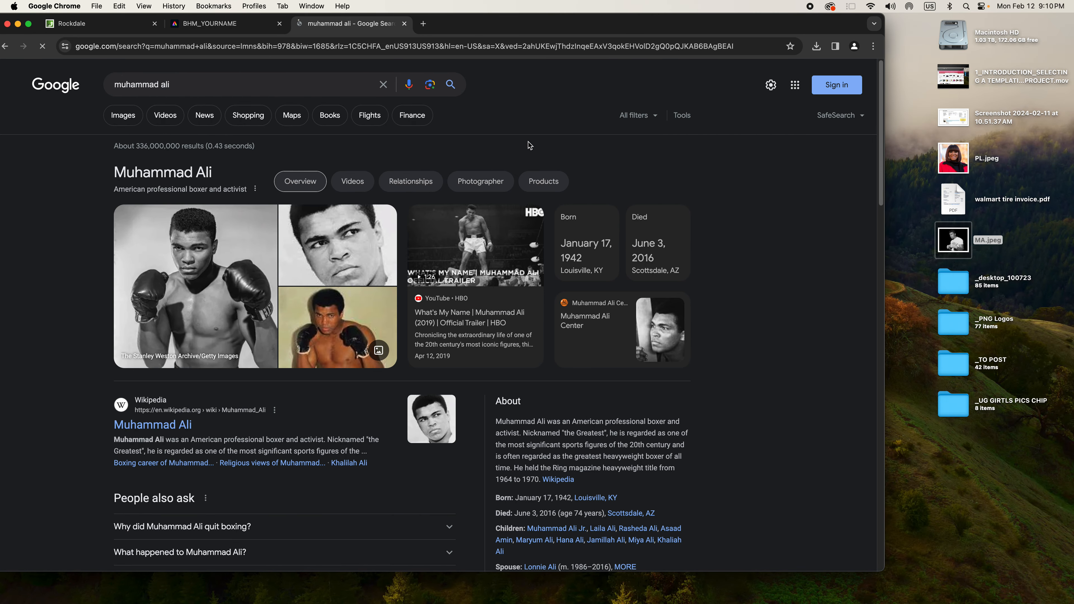
pyautogui.click(224, 25)
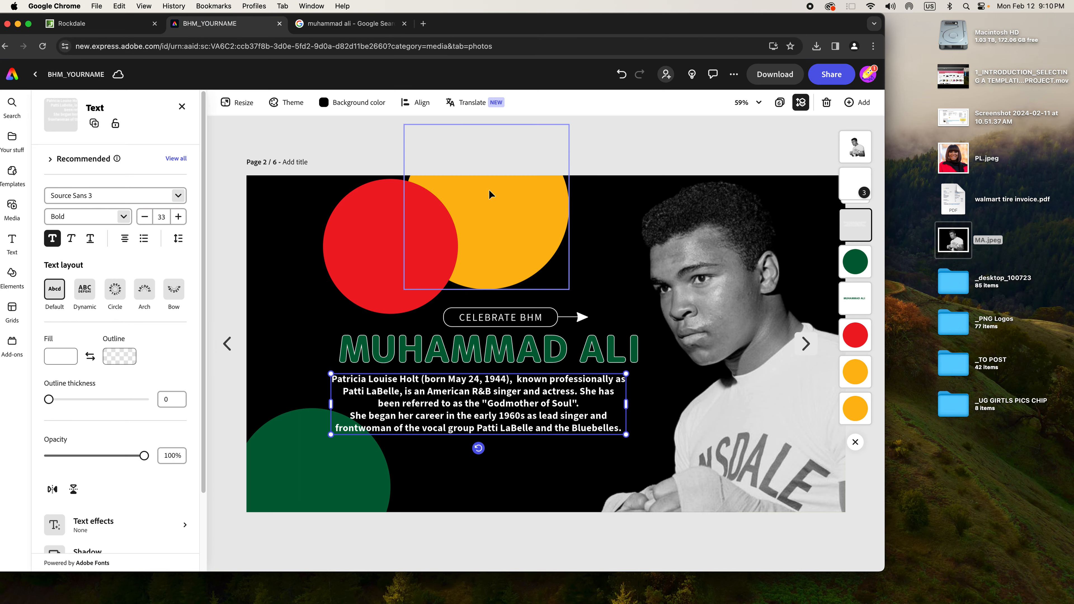
# Step: Move the biography, the MUHAMMAD ALI title and the CELEBRATE BHM label slightly down the page
pyautogui.click(454, 146)
pyautogui.moveTo(494, 422); pyautogui.dragTo(494, 449)
pyautogui.moveTo(493, 360); pyautogui.dragTo(491, 385)
pyautogui.moveTo(487, 317); pyautogui.dragTo(492, 343)
# Step: Change the fill of the word ALI in the title to the dark red swatch
pyautogui.click(565, 383)
pyautogui.doubleClick(565, 382)
pyautogui.moveTo(568, 381); pyautogui.dragTo(652, 383)
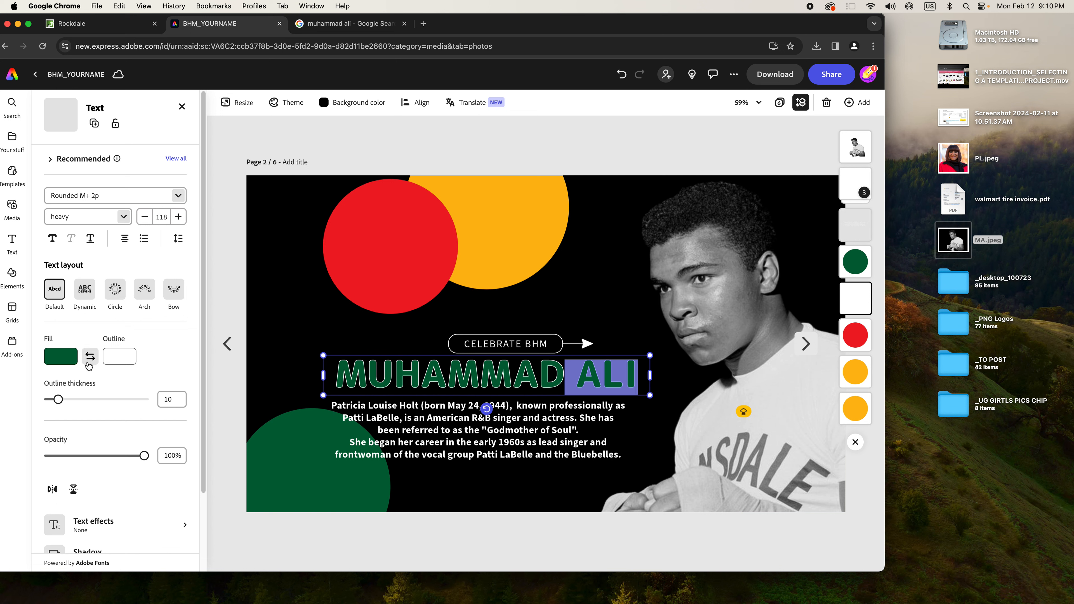
pyautogui.click(63, 360)
pyautogui.click(129, 413)
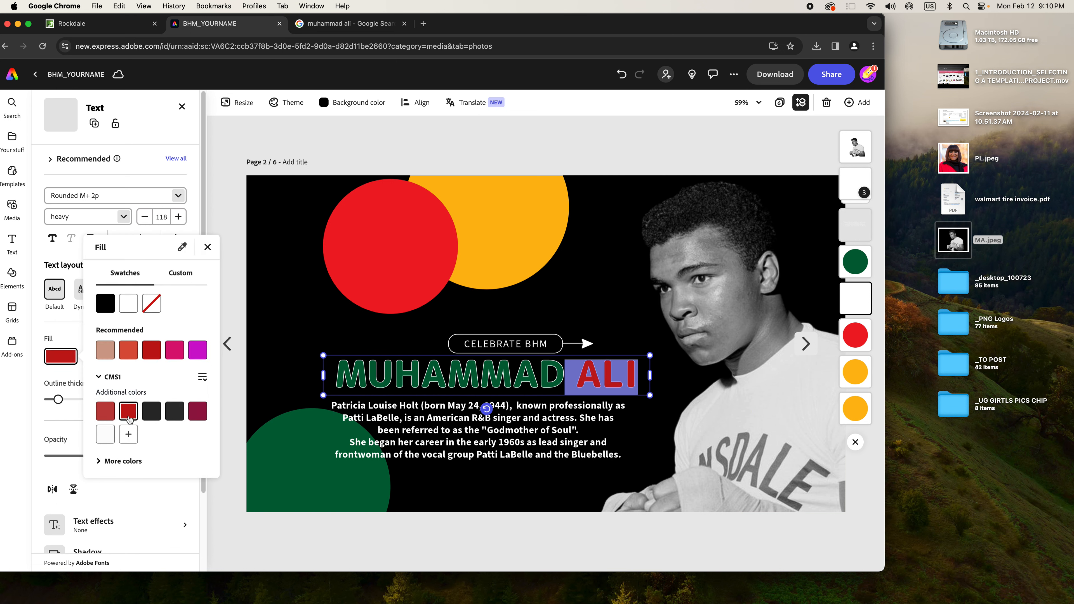
pyautogui.click(470, 163)
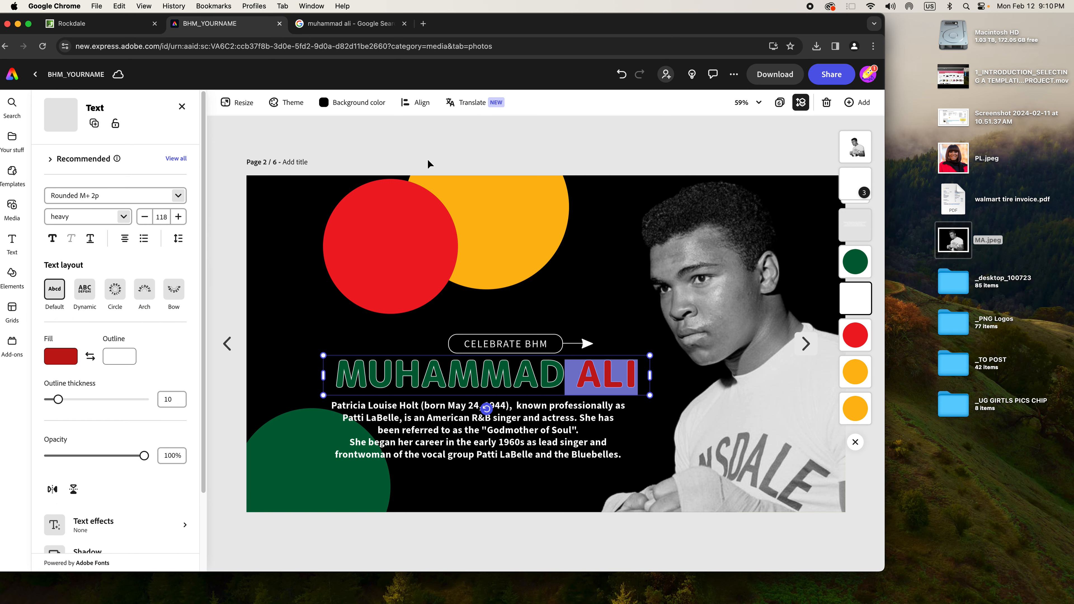
pyautogui.moveTo(467, 33); pyautogui.dragTo(495, 33)
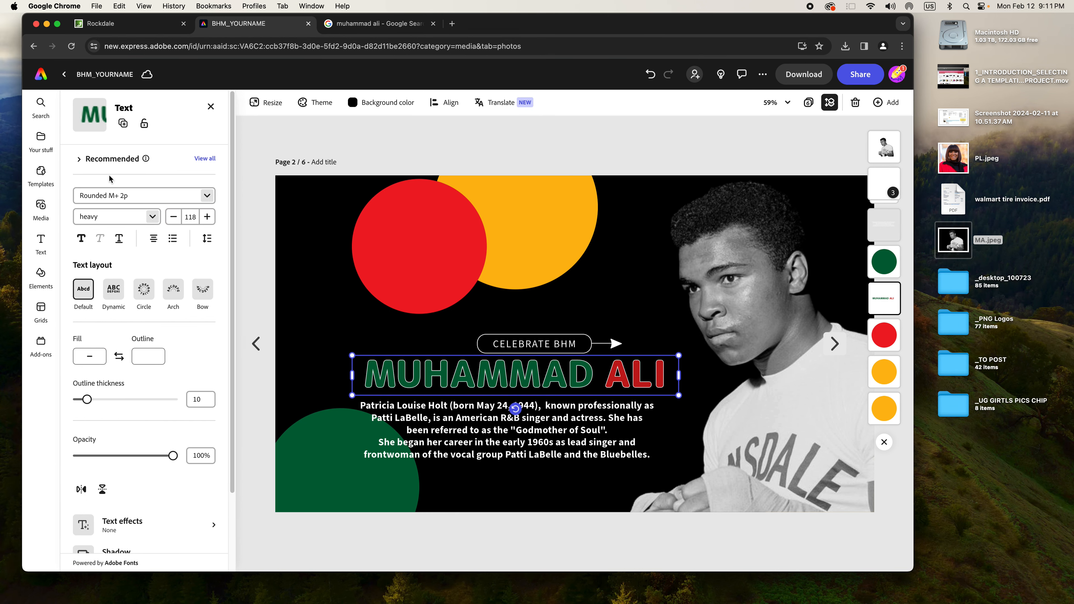
# Step: Add the bulldog head logo from the CMS1 brand library to the Muhammad Ali page
pyautogui.click(41, 136)
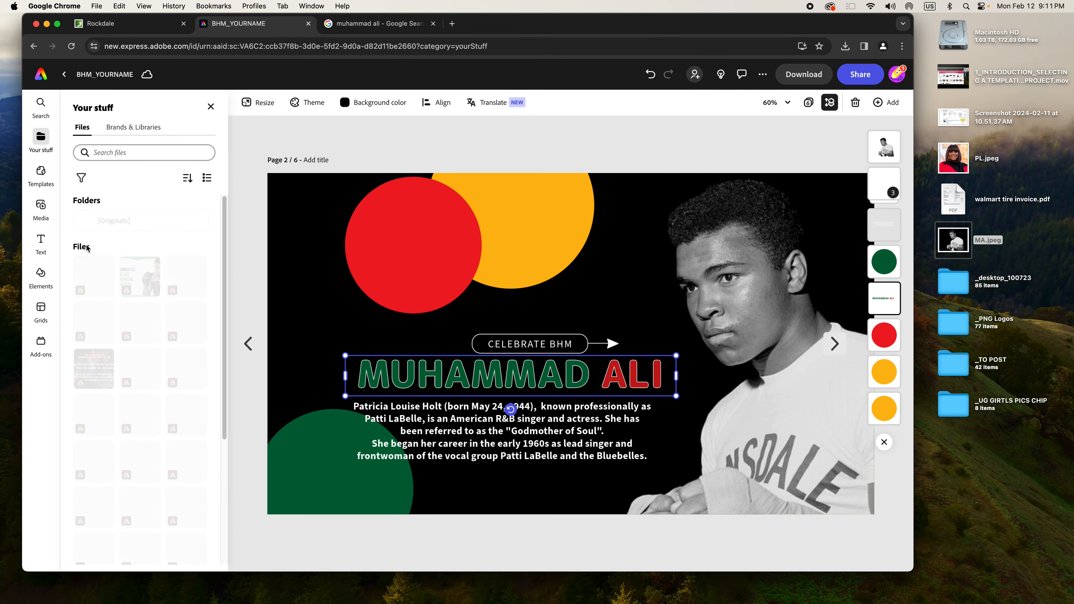
pyautogui.click(133, 127)
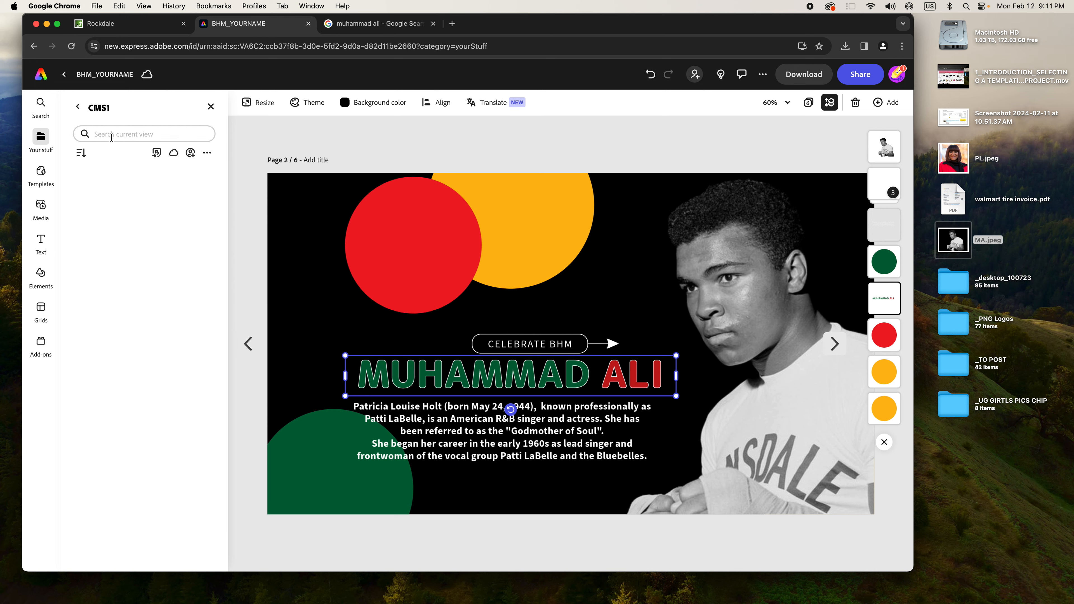
pyautogui.moveTo(144, 371); pyautogui.dragTo(604, 354)
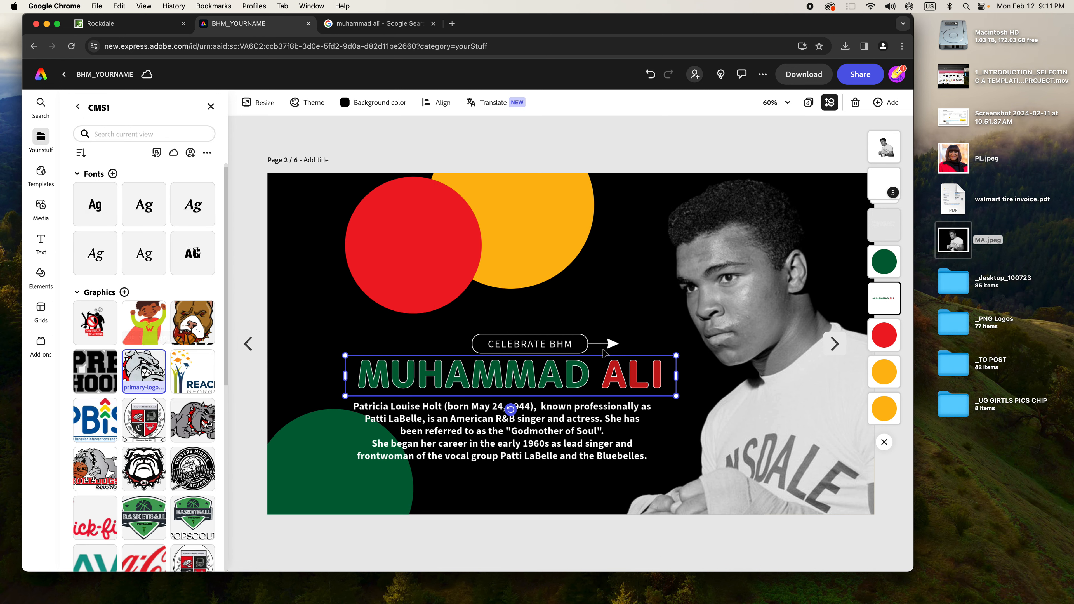
# Step: Shrink the bulldog logo and centre it inside the red circle on the Muhammad Ali page
pyautogui.moveTo(708, 350); pyautogui.dragTo(654, 404)
pyautogui.moveTo(618, 436); pyautogui.dragTo(414, 270)
pyautogui.moveTo(442, 231); pyautogui.dragTo(513, 167)
pyautogui.moveTo(482, 218); pyautogui.dragTo(583, 265)
pyautogui.moveTo(597, 301); pyautogui.dragTo(446, 280)
pyautogui.moveTo(460, 195); pyautogui.dragTo(425, 259)
pyautogui.click(579, 147)
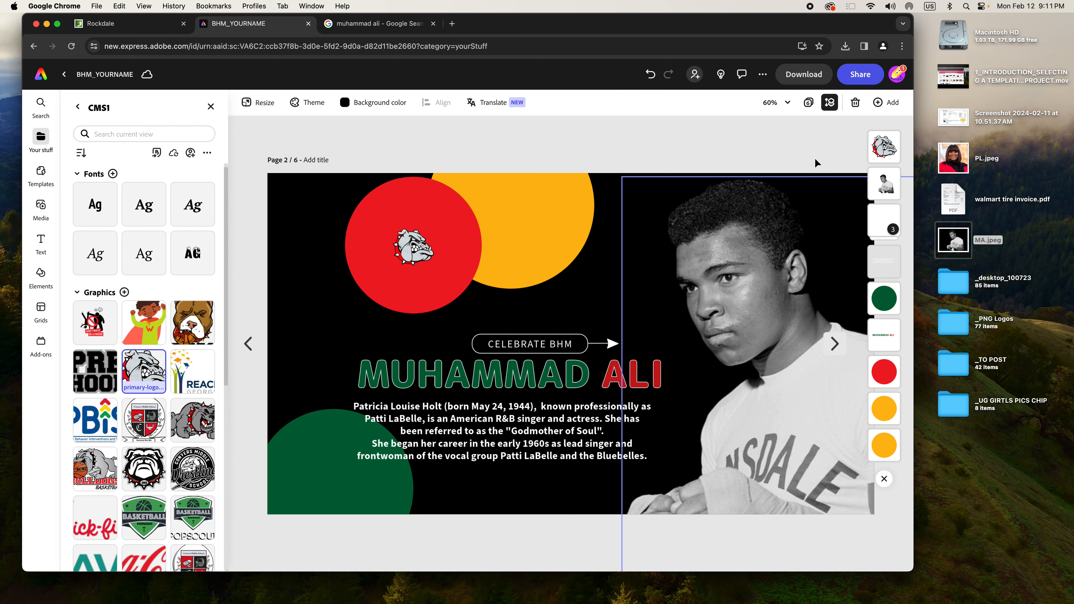
pyautogui.moveTo(542, 31); pyautogui.dragTo(553, 31)
pyautogui.click(566, 184)
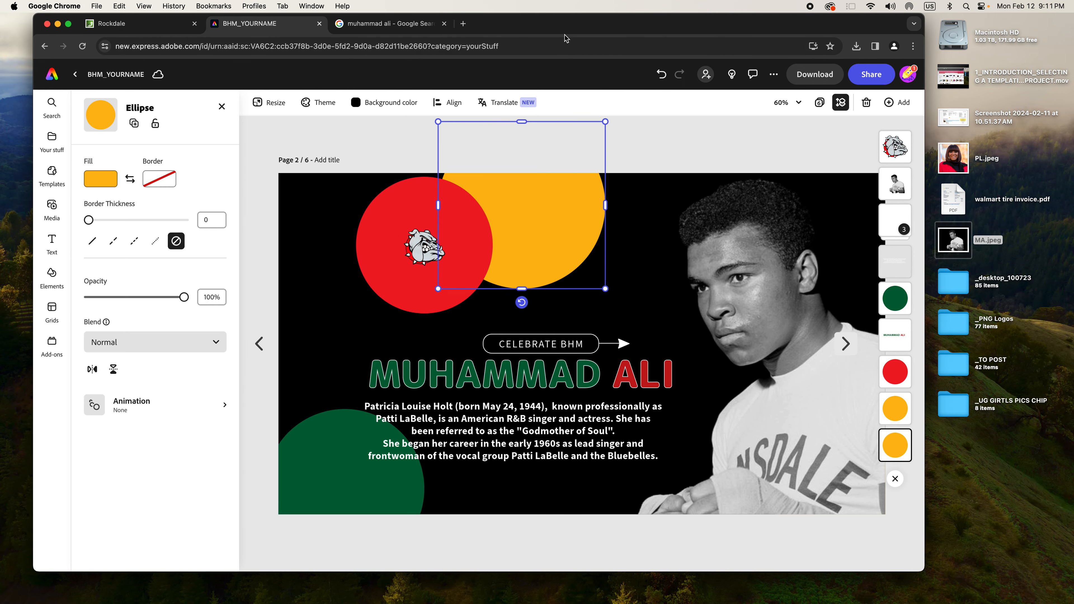
pyautogui.click(645, 154)
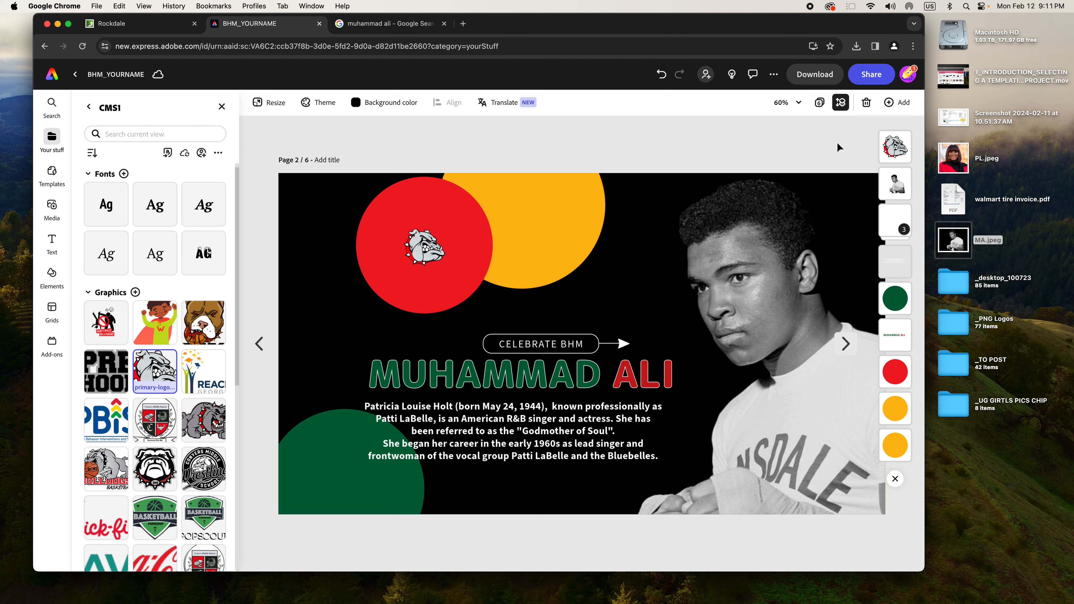
# Step: Duplicate the Muhammad Ali page and look through the copy and its neighbouring pages
pyautogui.click(898, 102)
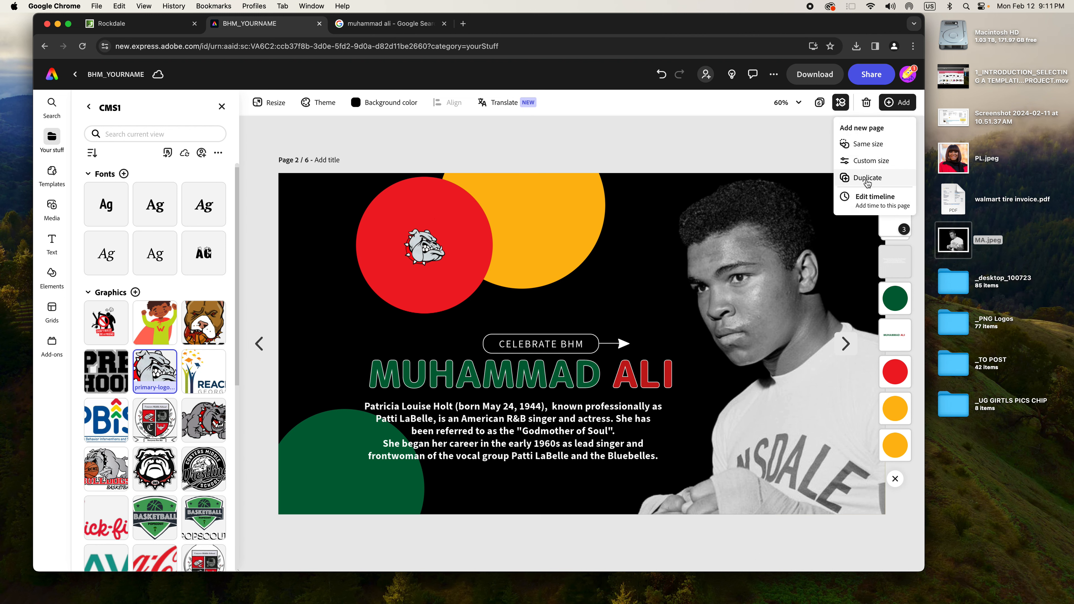
pyautogui.click(868, 182)
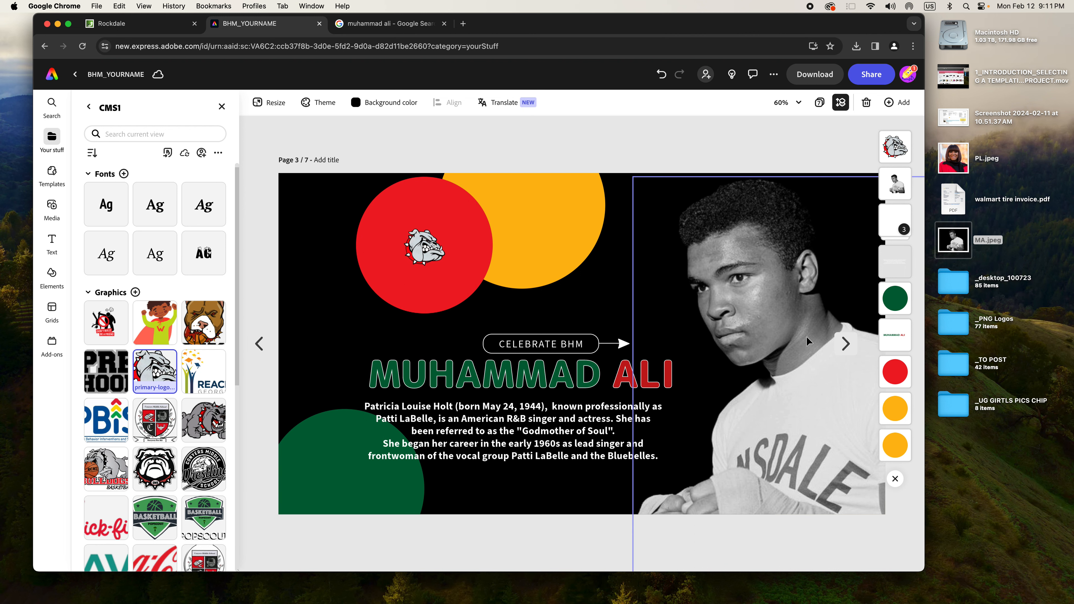
pyautogui.click(846, 346)
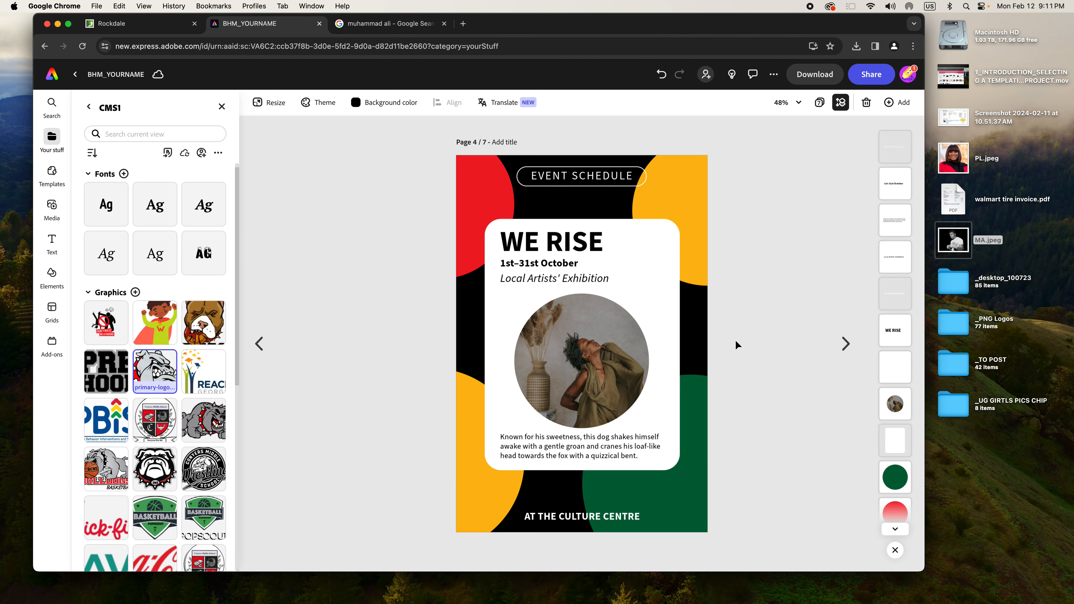
pyautogui.click(259, 342)
pyautogui.click(258, 343)
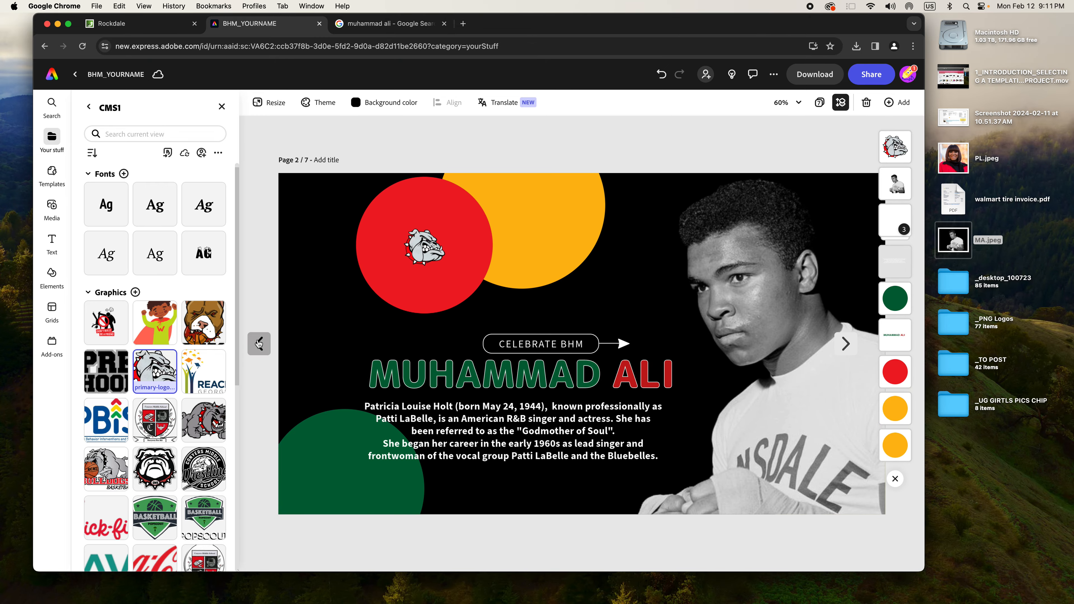
pyautogui.click(258, 343)
pyautogui.click(842, 347)
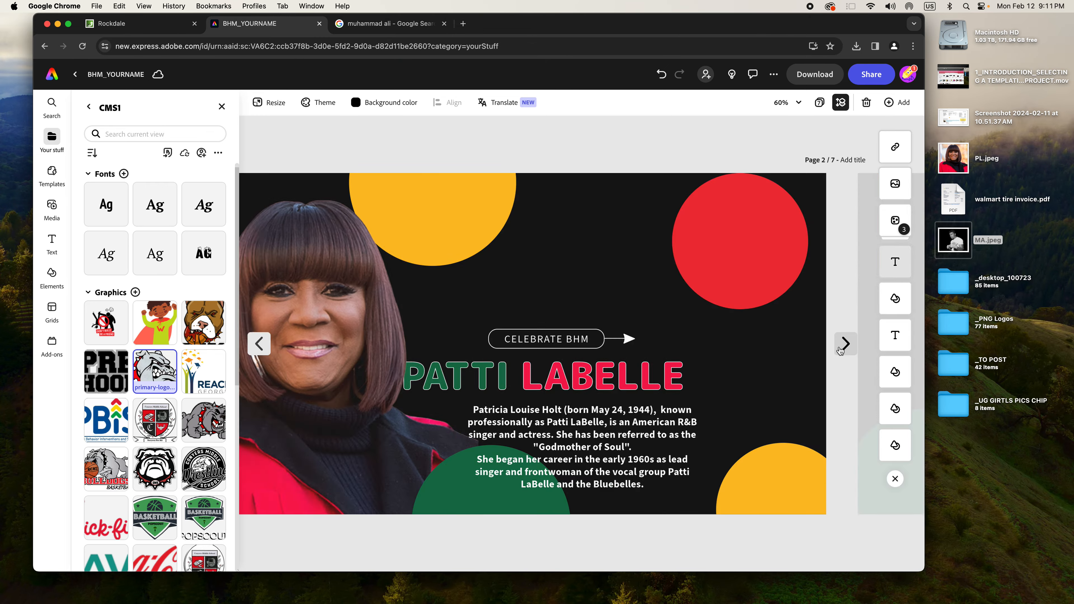
pyautogui.click(845, 344)
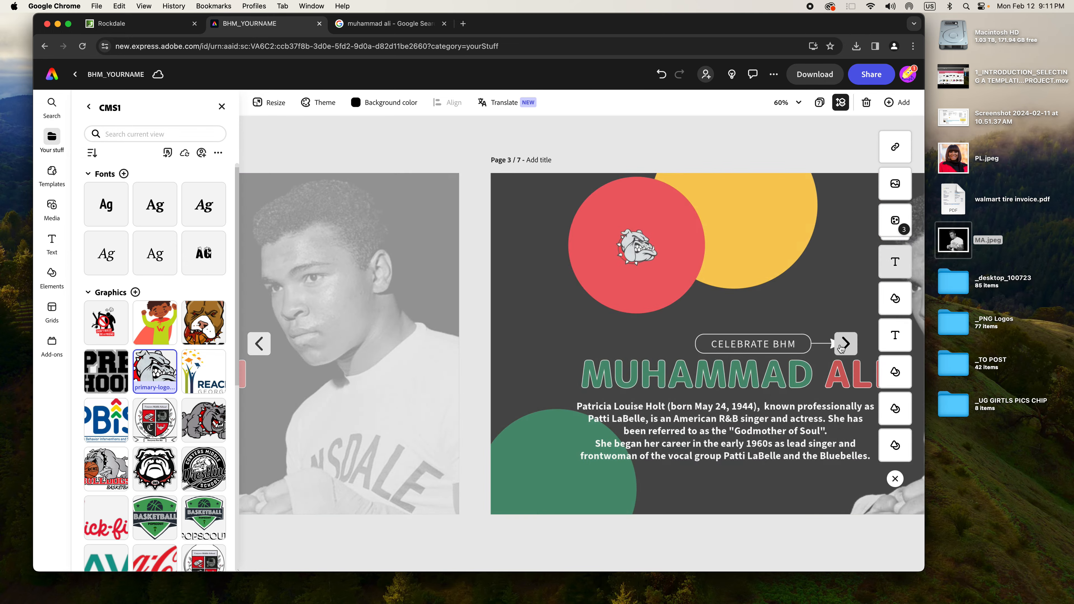
# Step: Replace the biography on page 2, the original Muhammad Ali page, with the placeholder text "Put content here..."
pyautogui.click(258, 343)
pyautogui.click(594, 433)
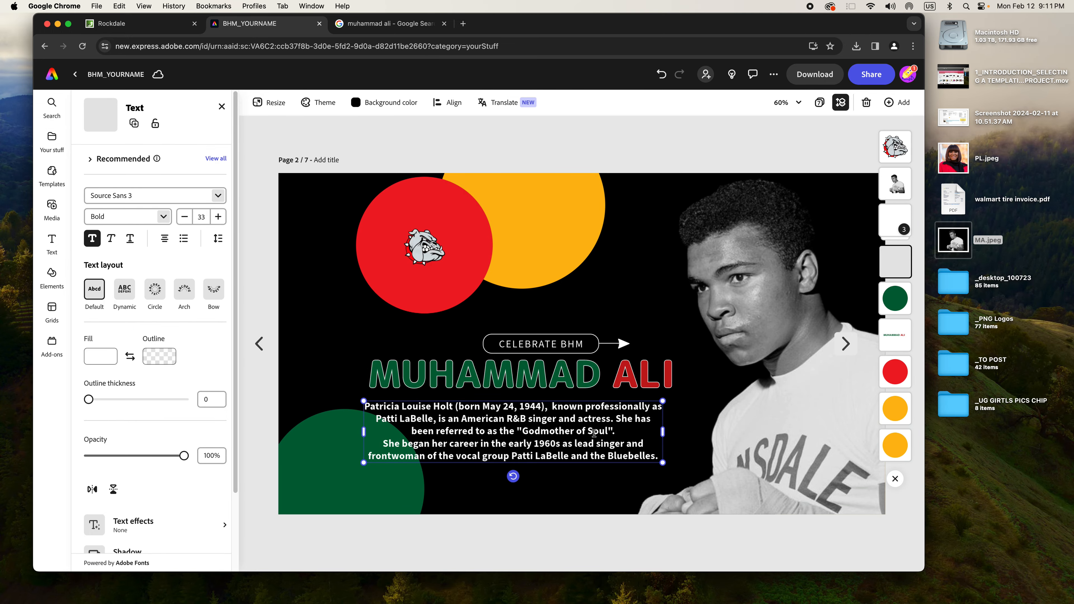
pyautogui.moveTo(624, 449); pyautogui.dragTo(363, 388)
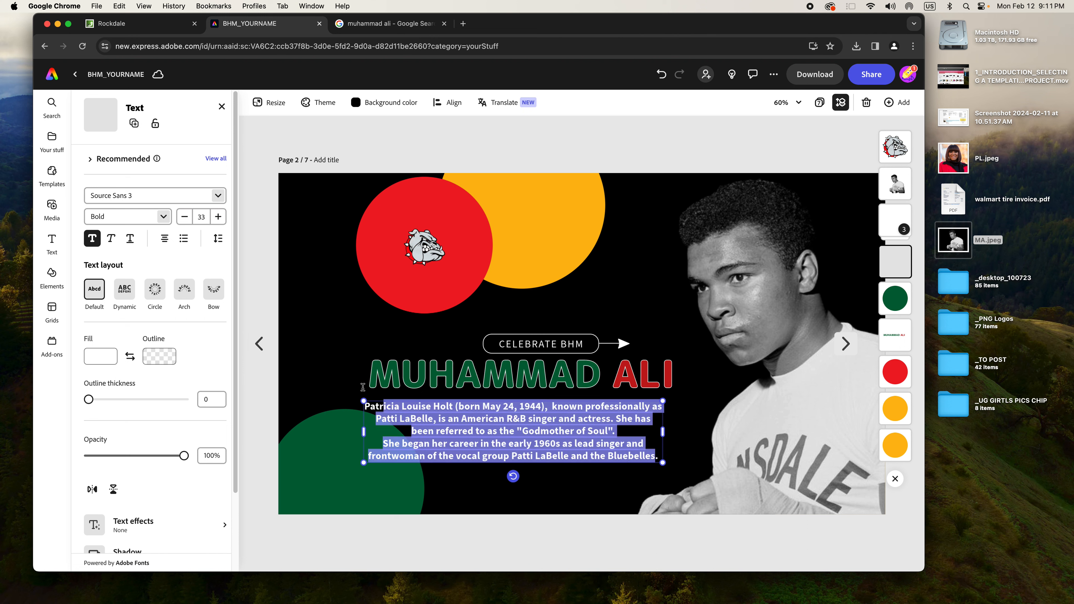
pyautogui.write('Pu')
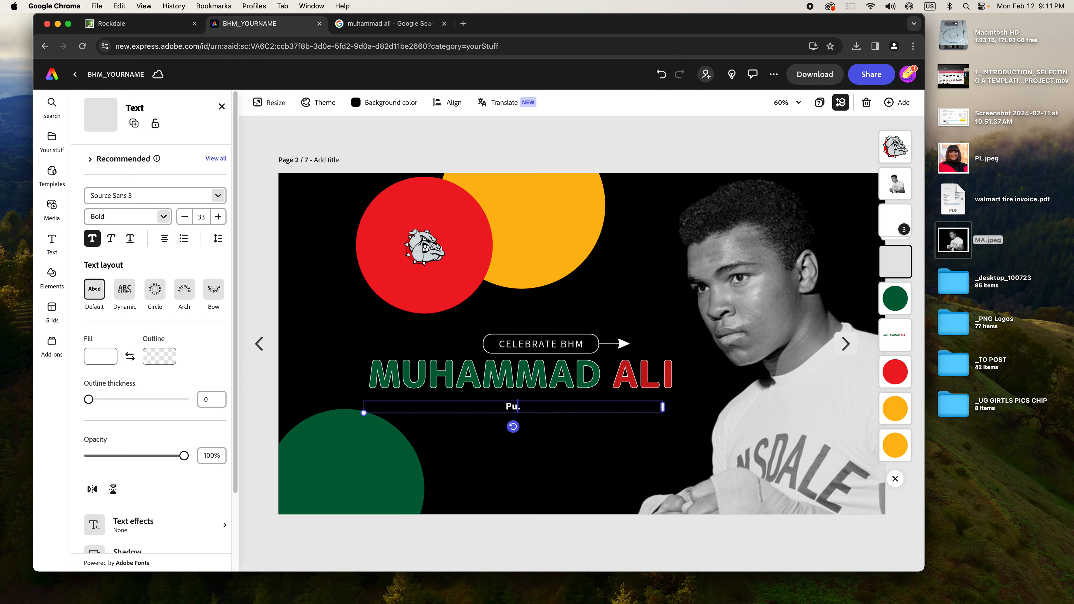
pyautogui.write('t content here...')
pyautogui.press('Delete')
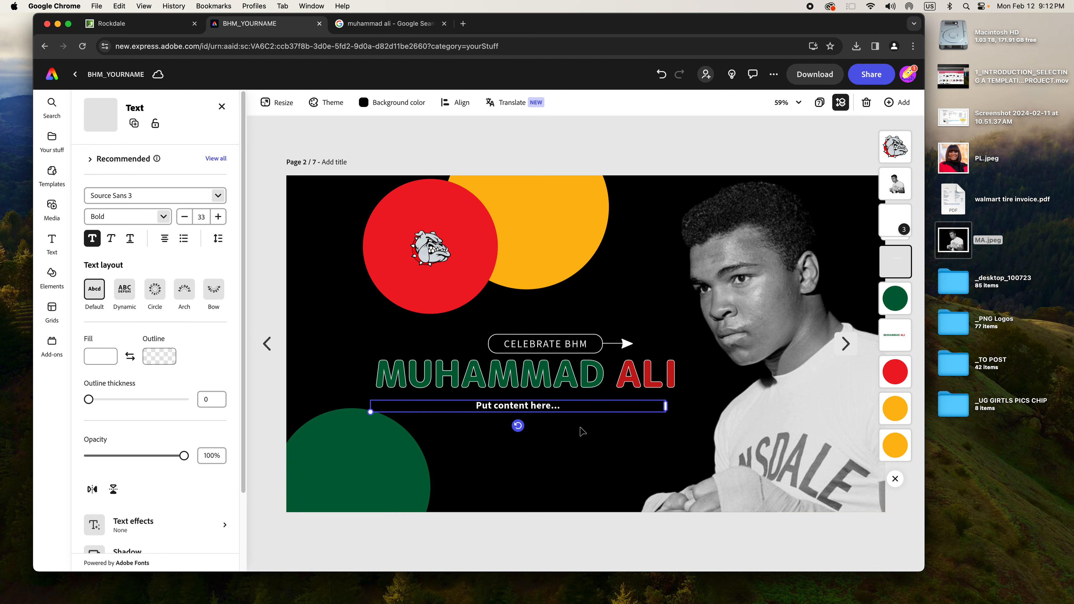
pyautogui.click(577, 437)
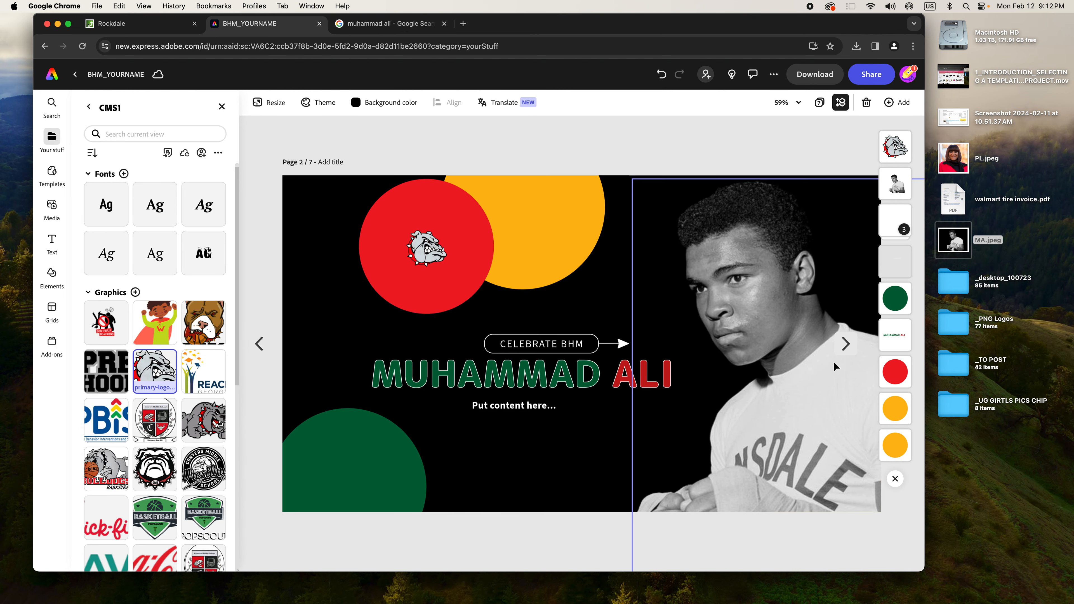
# Step: Widen the biography text box on the Patti LaBelle page and move it left and slightly down, beneath the title
pyautogui.click(258, 349)
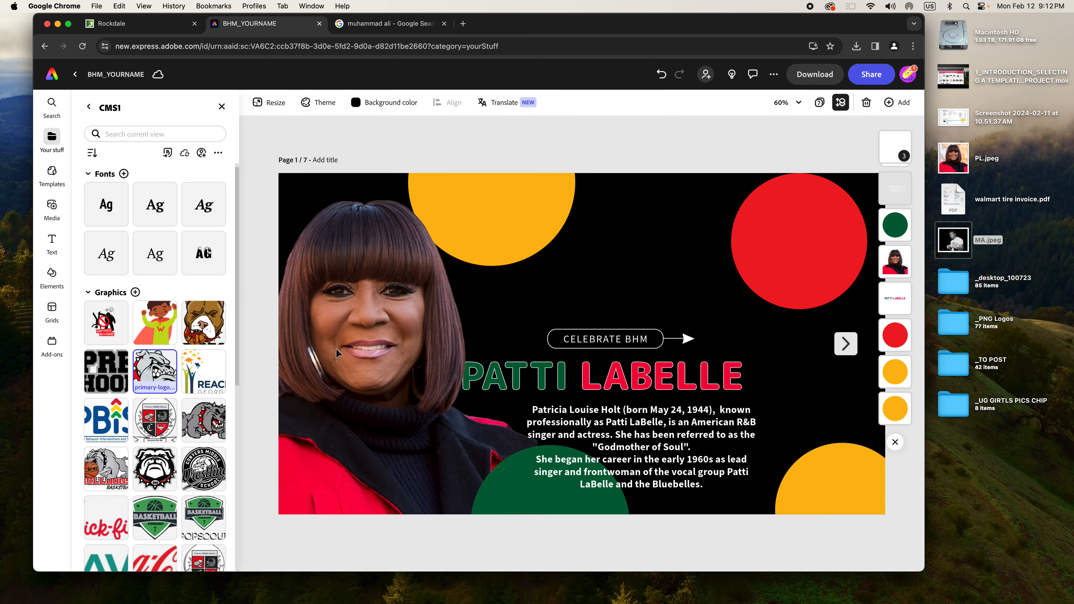
pyautogui.click(704, 452)
pyautogui.moveTo(760, 447); pyautogui.dragTo(839, 440)
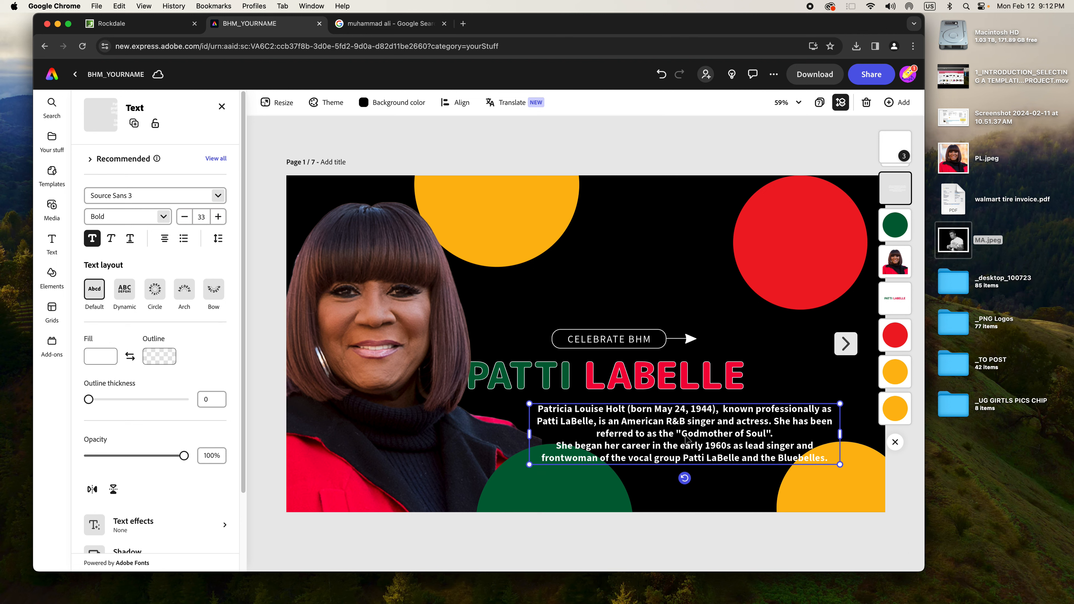
pyautogui.moveTo(657, 408); pyautogui.dragTo(588, 415)
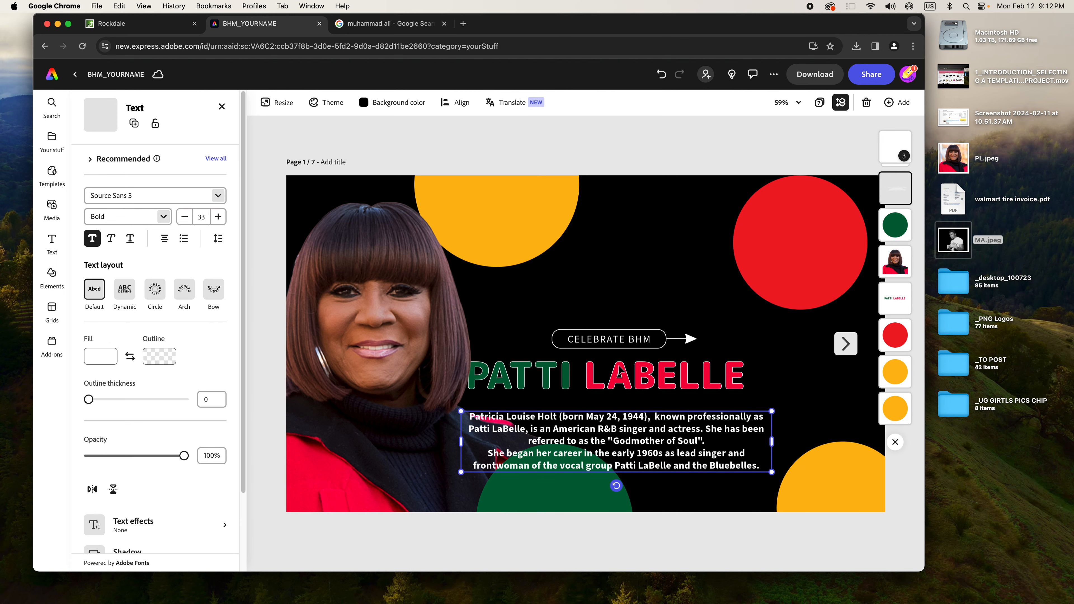
pyautogui.click(473, 174)
pyautogui.moveTo(553, 30); pyautogui.dragTo(544, 29)
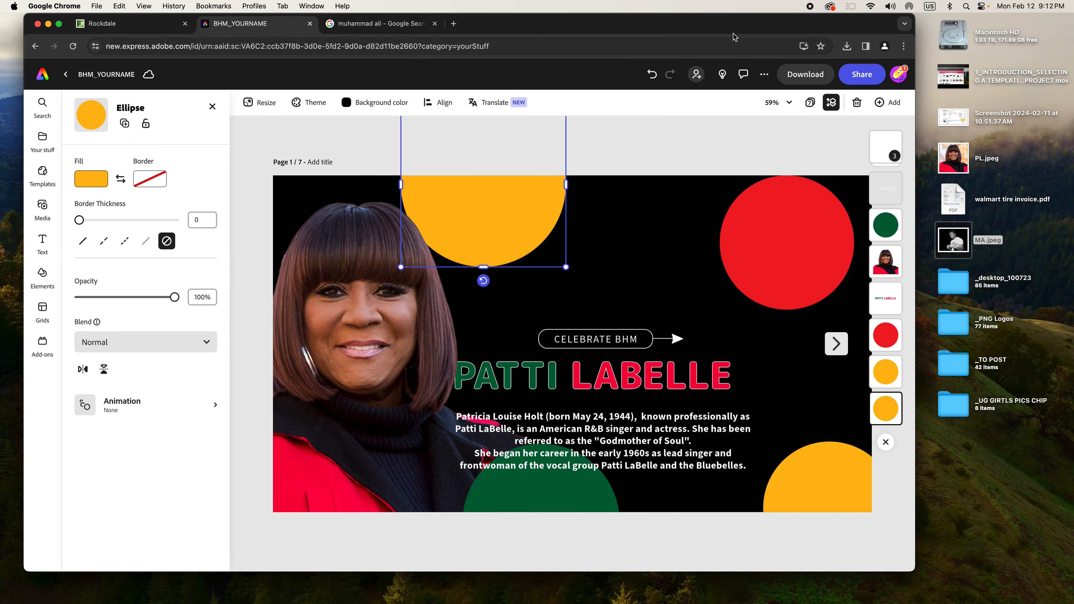
pyautogui.moveTo(657, 28); pyautogui.dragTo(663, 28)
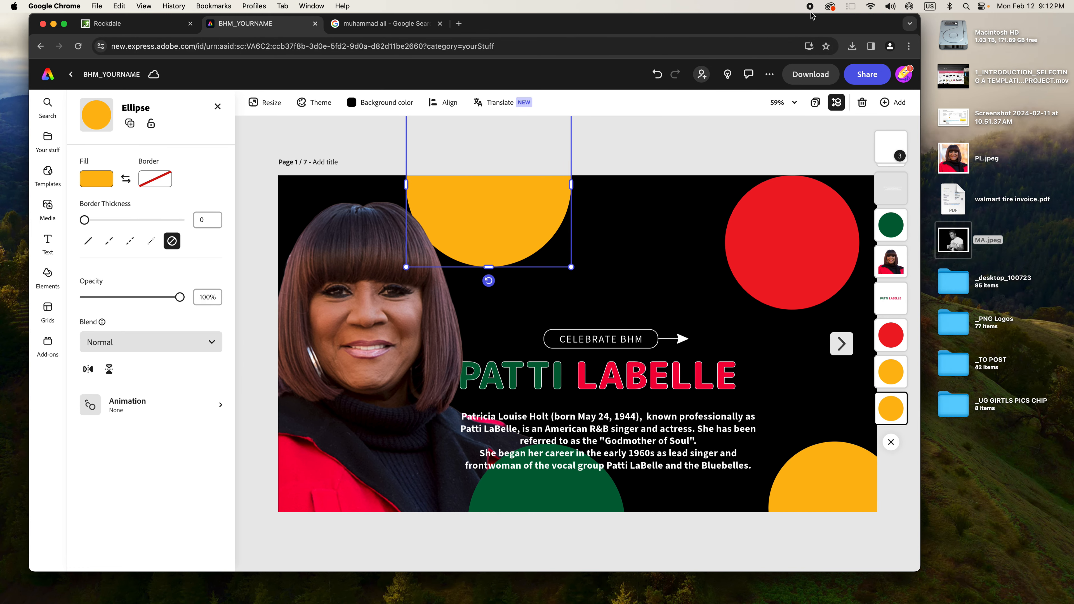
pyautogui.moveTo(761, 26); pyautogui.dragTo(763, 28)
pyautogui.click(703, 159)
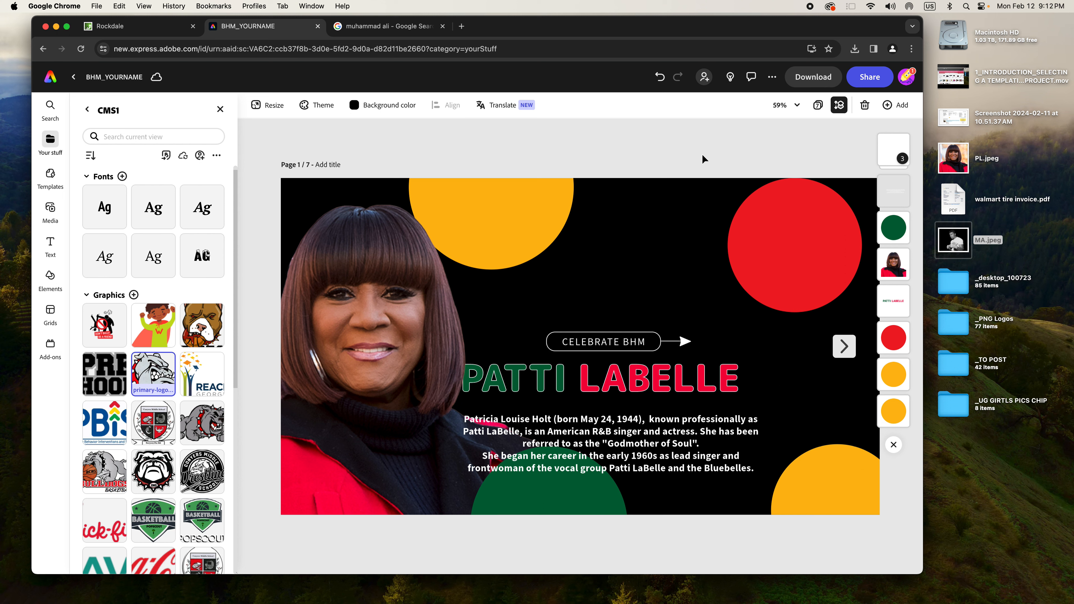
# Step: Set the download to all pages, check which file formats are offered, and close the options without downloading
pyautogui.click(799, 85)
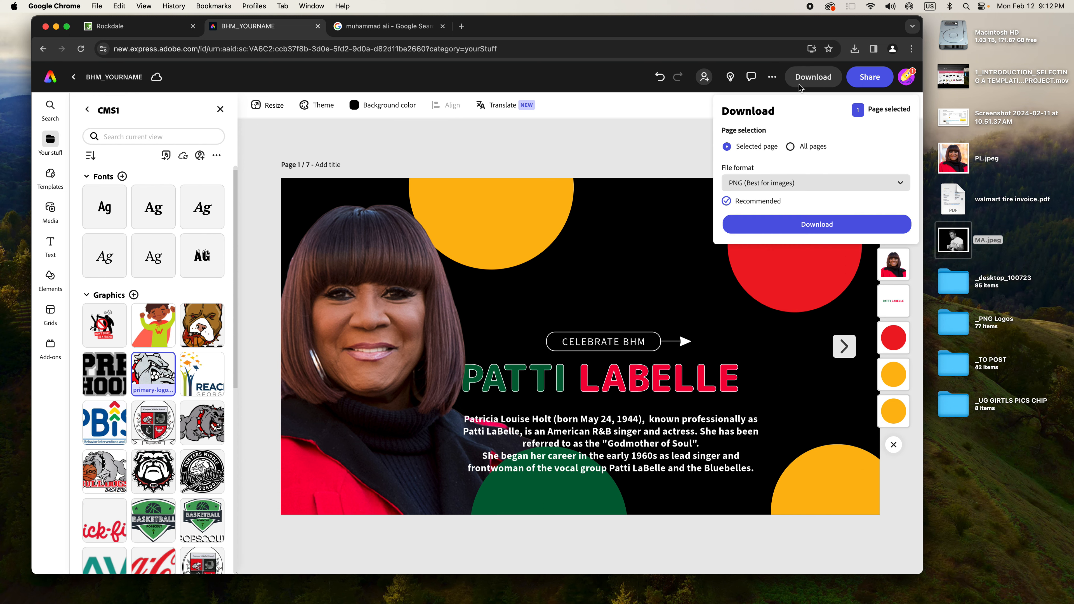
pyautogui.click(791, 147)
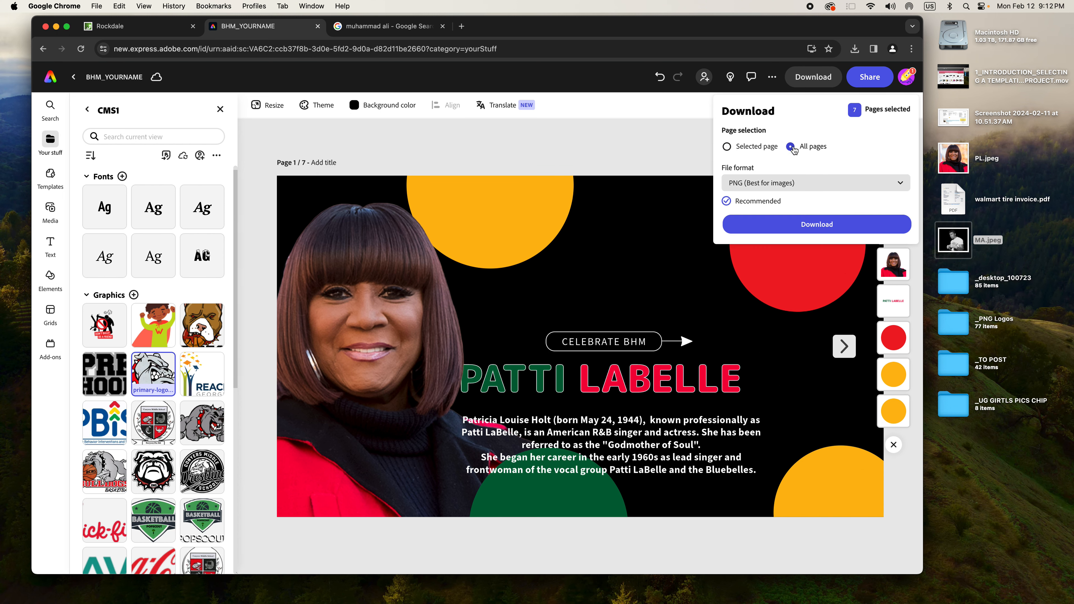
pyautogui.click(800, 186)
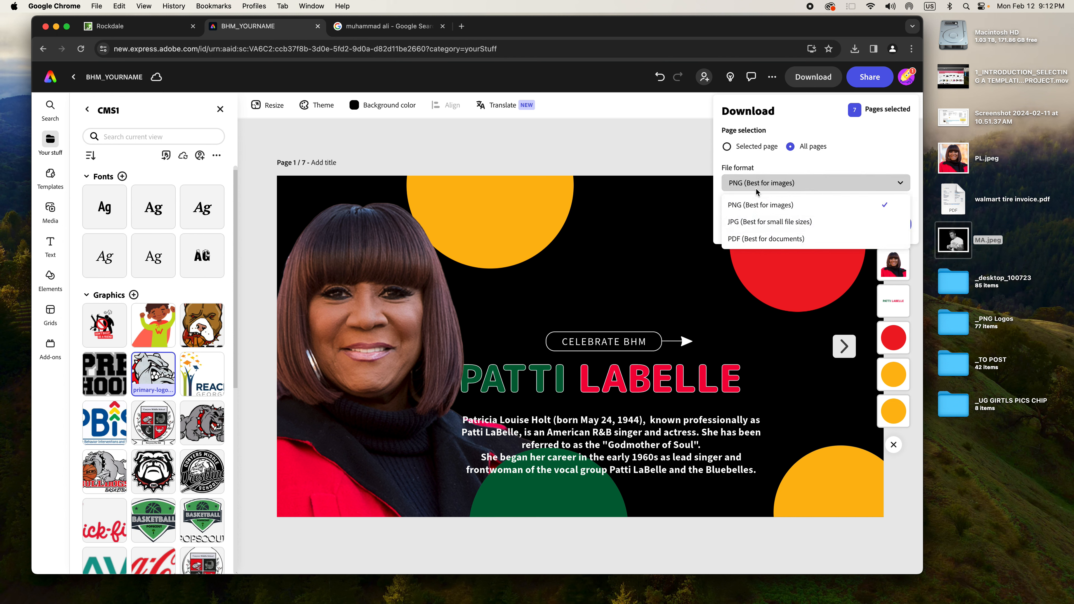
pyautogui.click(655, 162)
pyautogui.click(656, 162)
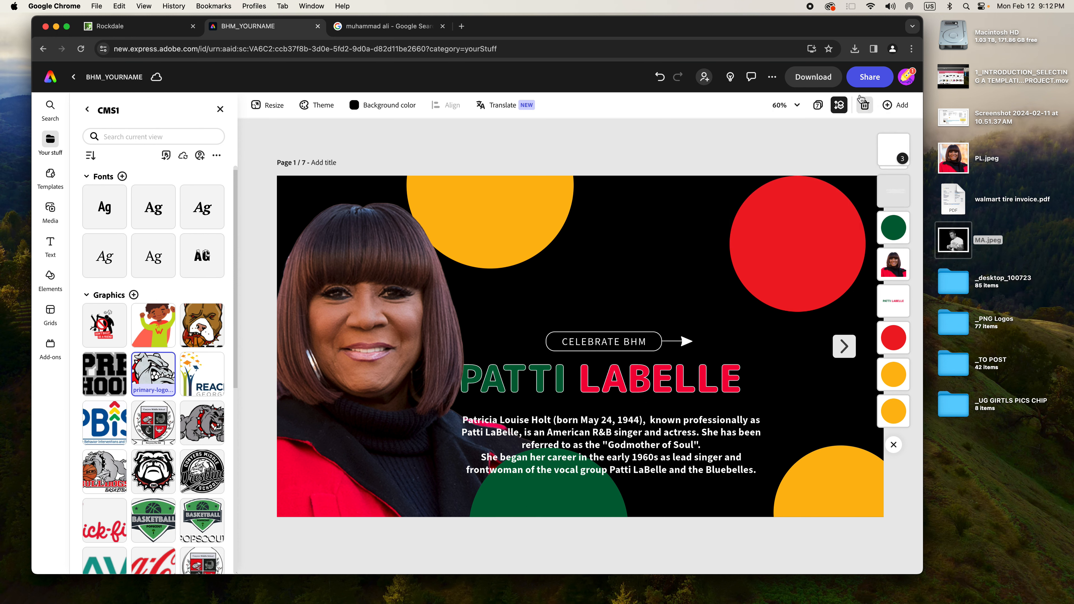
# Step: Review the download settings again with PNG as the format, set the page selection to the selected page, and close without downloading
pyautogui.click(830, 81)
pyautogui.click(743, 148)
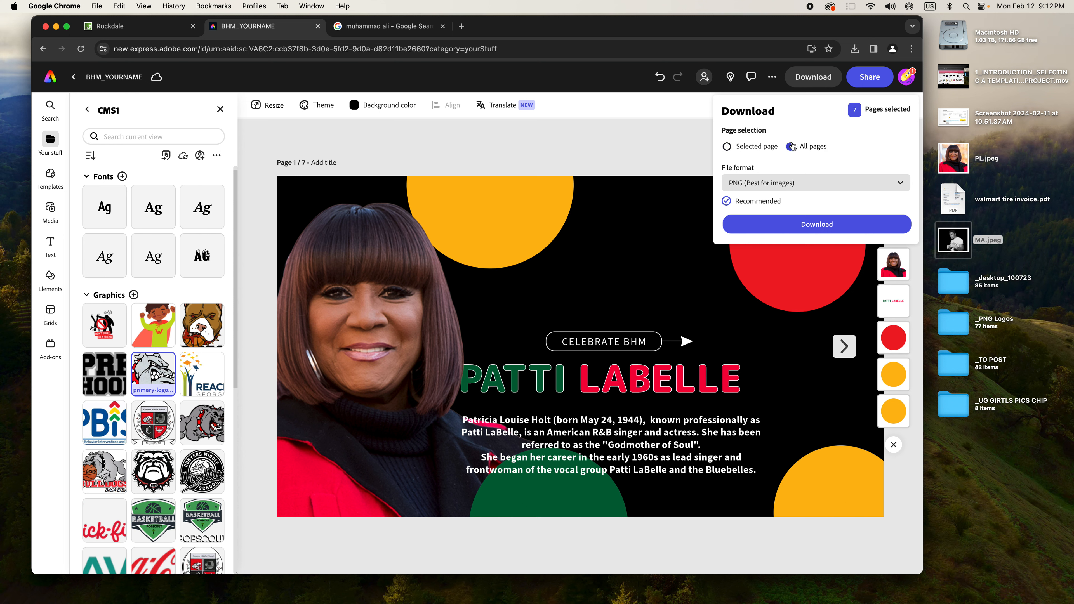
pyautogui.click(753, 184)
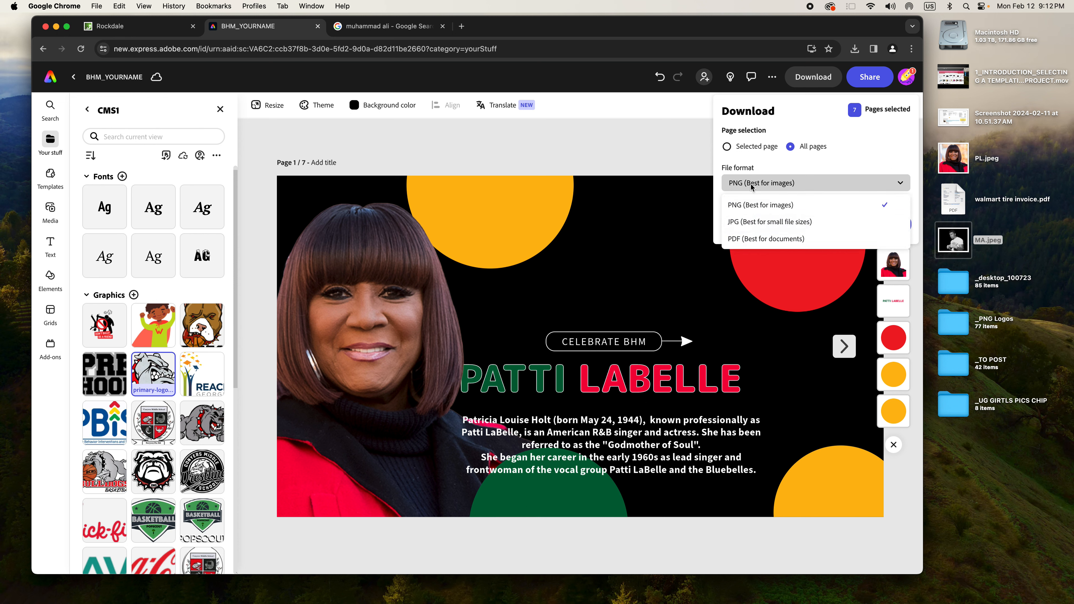
pyautogui.click(749, 206)
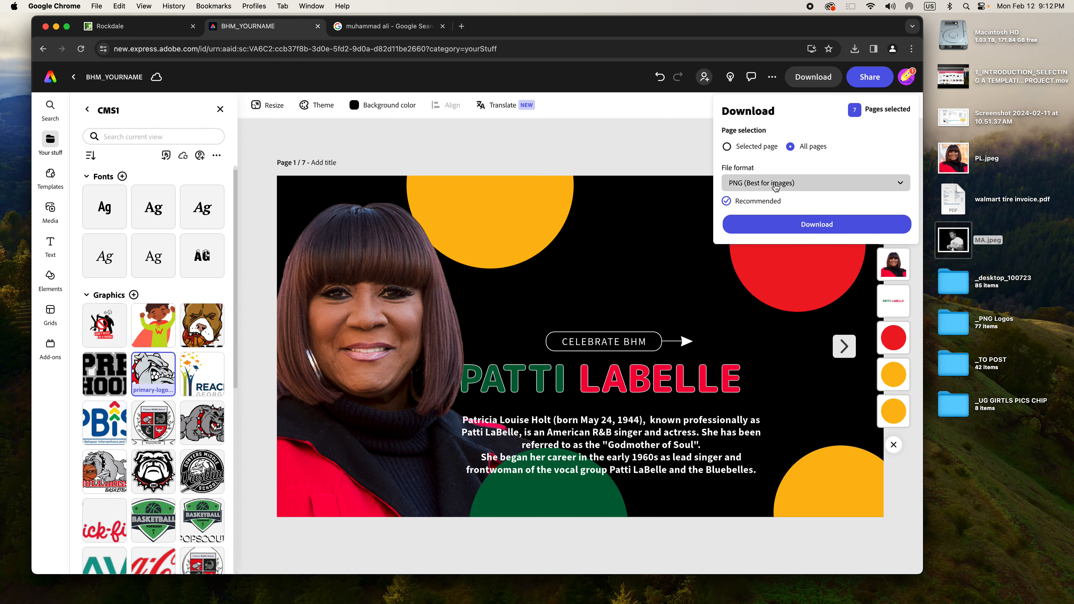
pyautogui.click(756, 148)
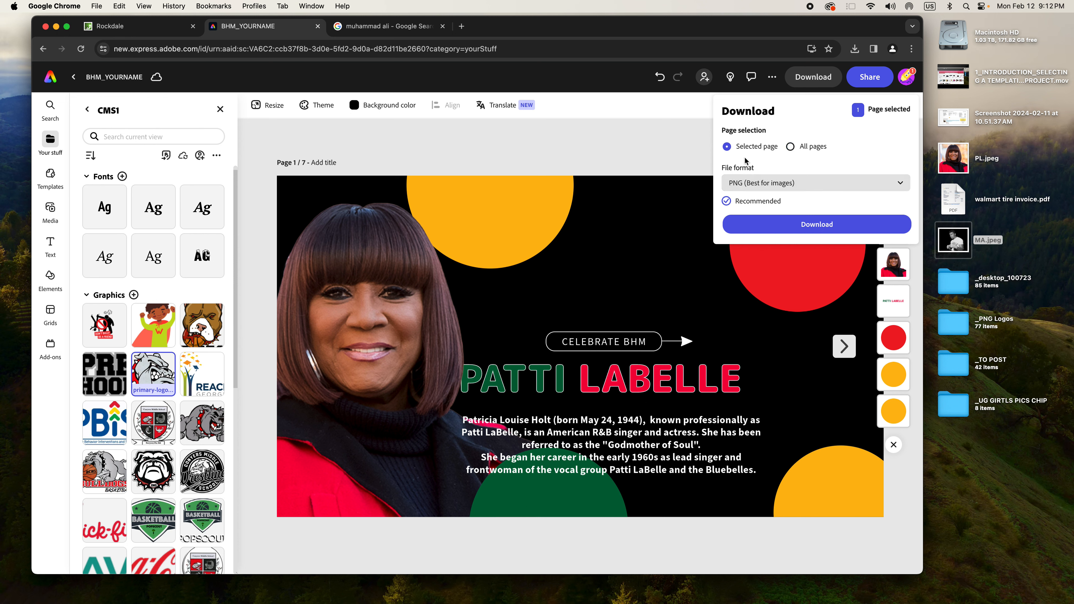
pyautogui.click(633, 152)
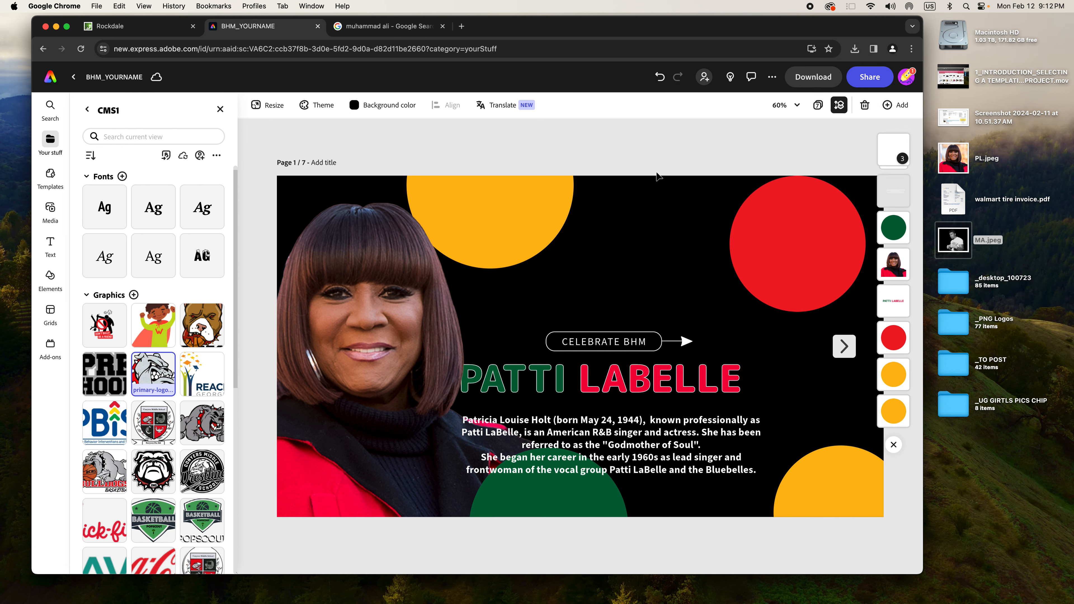
pyautogui.moveTo(798, 27); pyautogui.dragTo(799, 28)
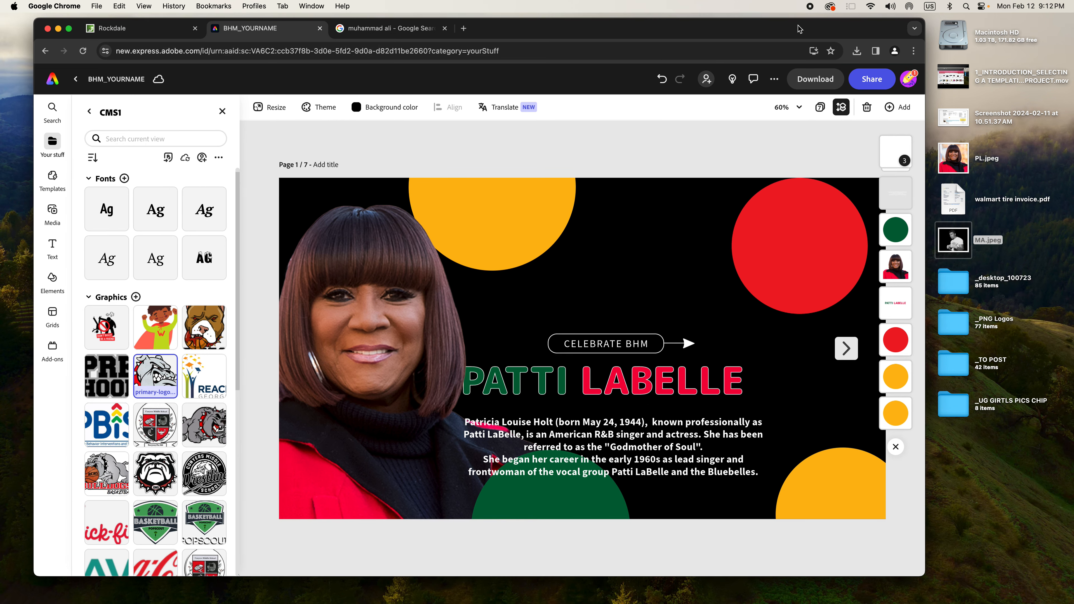